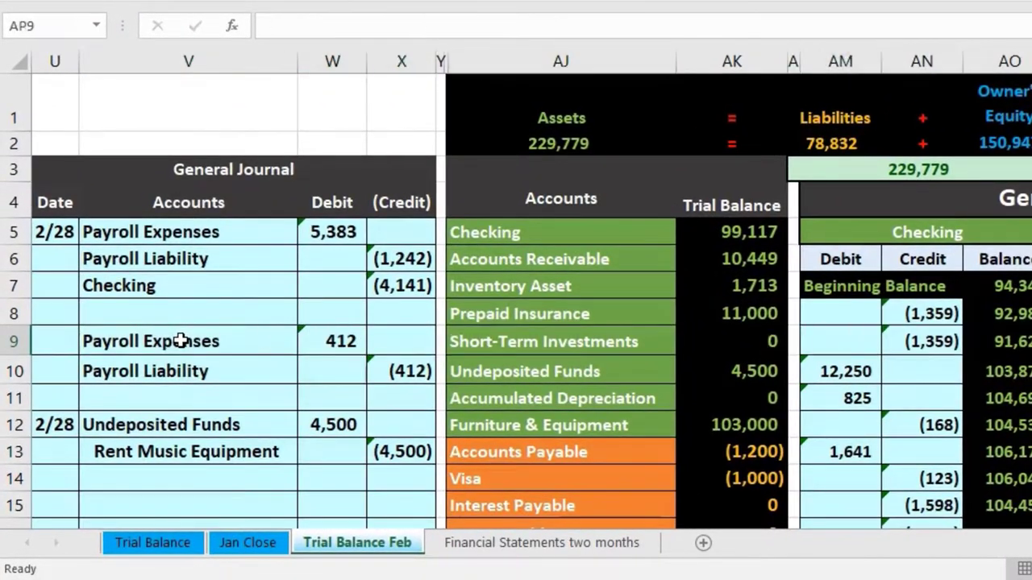
Go across the Trial Balance Feb sheet, past the ledgers and payroll registers, as far as the January bank reconciliation.
{"action": "key", "text": "Right"}
{"action": "key", "text": "Right"}
{"action": "key", "text": "Right"}
{"action": "key", "text": "Right"}
{"action": "key", "text": "Right"}
{"action": "key", "text": "Right"}
{"action": "key", "text": "Right"}
{"action": "key", "text": "Right"}
{"action": "key", "text": "Right"}
{"action": "key", "text": "Right"}
{"action": "key", "text": "Right"}
{"action": "key", "text": "Right"}
{"action": "key", "text": "Right"}
{"action": "key", "text": "Right"}
{"action": "key", "text": "Right"}
{"action": "key", "text": "Right"}
{"action": "key", "text": "Right"}
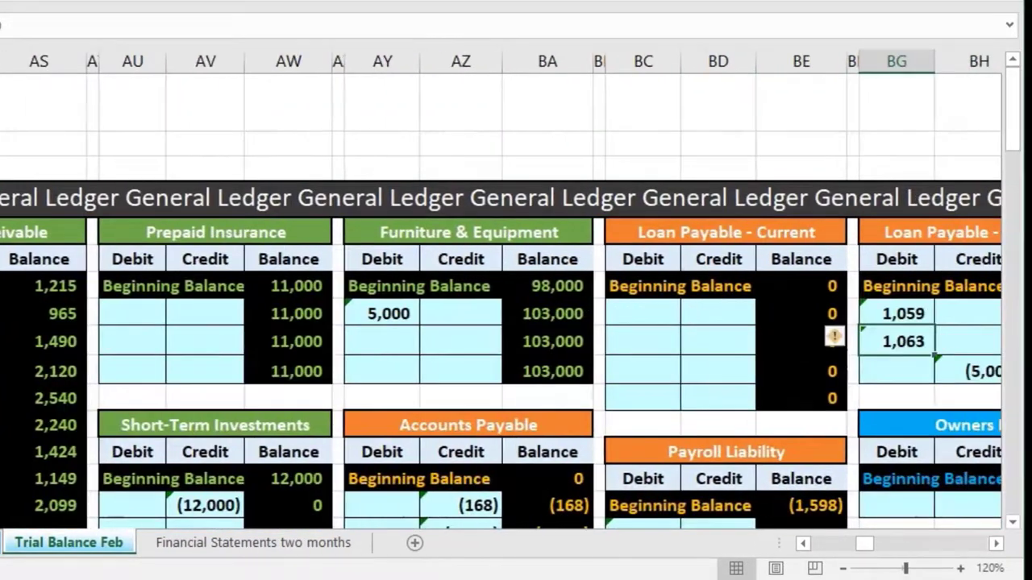
{"action": "key", "text": "Right"}
{"action": "key", "text": "Right"}
{"action": "key", "text": "Right"}
{"action": "key", "text": "Right"}
{"action": "key", "text": "Right"}
{"action": "key", "text": "Right"}
{"action": "key", "text": "Right"}
{"action": "key", "text": "Right"}
{"action": "key", "text": "Right"}
{"action": "key", "text": "Right"}
{"action": "key", "text": "Right"}
{"action": "key", "text": "Right"}
{"action": "key", "text": "Right"}
{"action": "key", "text": "Right"}
{"action": "key", "text": "Right"}
{"action": "key", "text": "Right"}
{"action": "key", "text": "Right"}
{"action": "key", "text": "Right"}
{"action": "key", "text": "Right"}
{"action": "key", "text": "Right"}
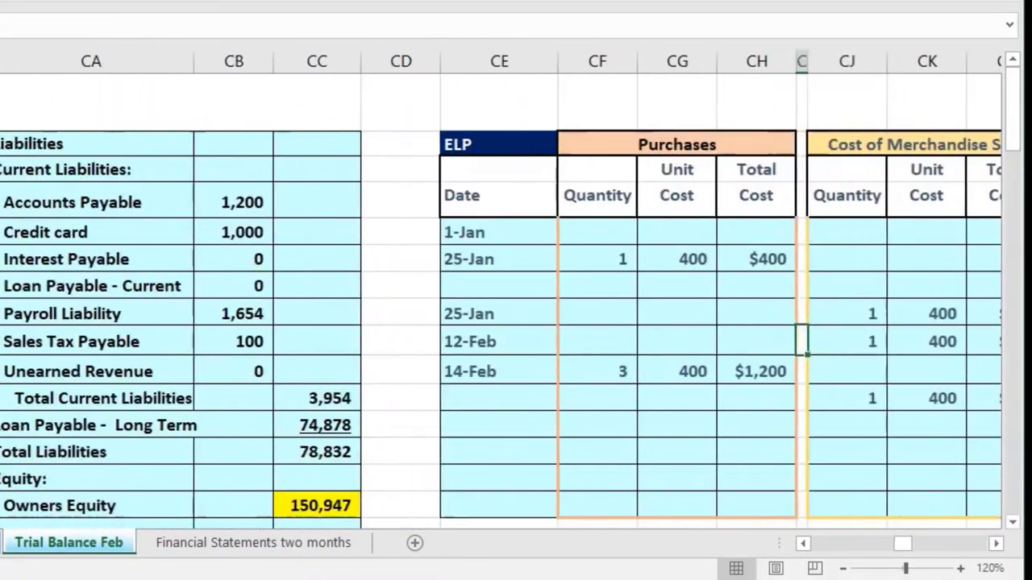
{"action": "key", "text": "Right"}
{"action": "key", "text": "Right"}
{"action": "key", "text": "Right"}
{"action": "key", "text": "Right"}
{"action": "key", "text": "Right"}
{"action": "key", "text": "Right"}
{"action": "key", "text": "Right"}
{"action": "key", "text": "Right"}
{"action": "key", "text": "Right"}
{"action": "key", "text": "Right"}
{"action": "key", "text": "Right"}
{"action": "key", "text": "Right"}
{"action": "key", "text": "Right"}
{"action": "key", "text": "Right"}
{"action": "key", "text": "Right"}
{"action": "key", "text": "Right"}
{"action": "key", "text": "Right"}
{"action": "key", "text": "Right"}
{"action": "key", "text": "Right"}
{"action": "key", "text": "Right"}
{"action": "key", "text": "Right"}
{"action": "key", "text": "Right"}
{"action": "key", "text": "Right"}
{"action": "key", "text": "Right"}
{"action": "key", "text": "Right"}
{"action": "key", "text": "Right"}
{"action": "key", "text": "Right"}
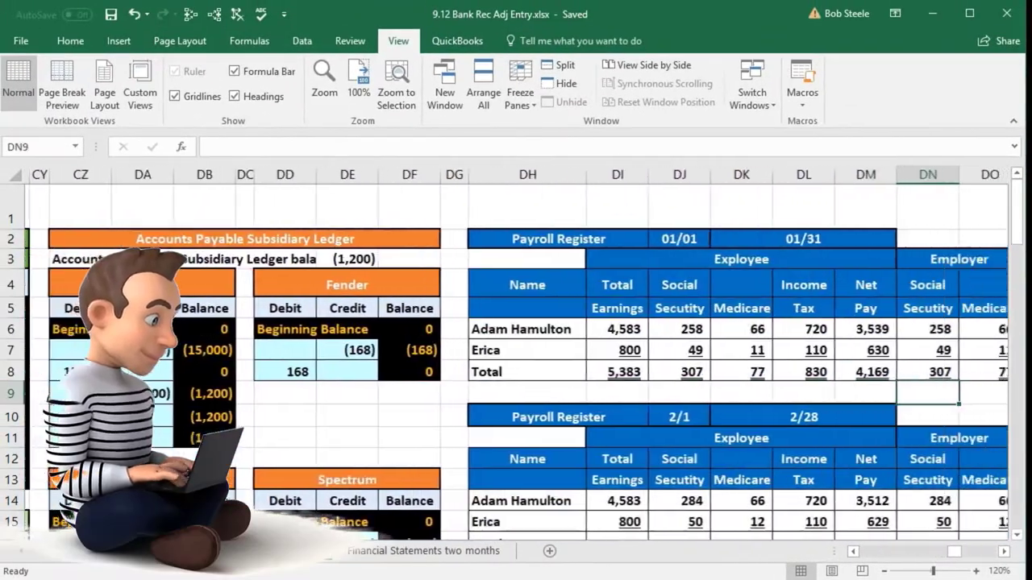
{"action": "key", "text": "Right"}
{"action": "key", "text": "Right"}
{"action": "key", "text": "Right"}
{"action": "key", "text": "Right"}
{"action": "key", "text": "Right"}
{"action": "key", "text": "Right"}
{"action": "key", "text": "Right"}
{"action": "key", "text": "Right"}
{"action": "key", "text": "Right"}
{"action": "key", "text": "Right"}
{"action": "key", "text": "Right"}
{"action": "key", "text": "Right"}
{"action": "key", "text": "Right"}
{"action": "key", "text": "Right"}
{"action": "key", "text": "Right"}
{"action": "key", "text": "Right"}
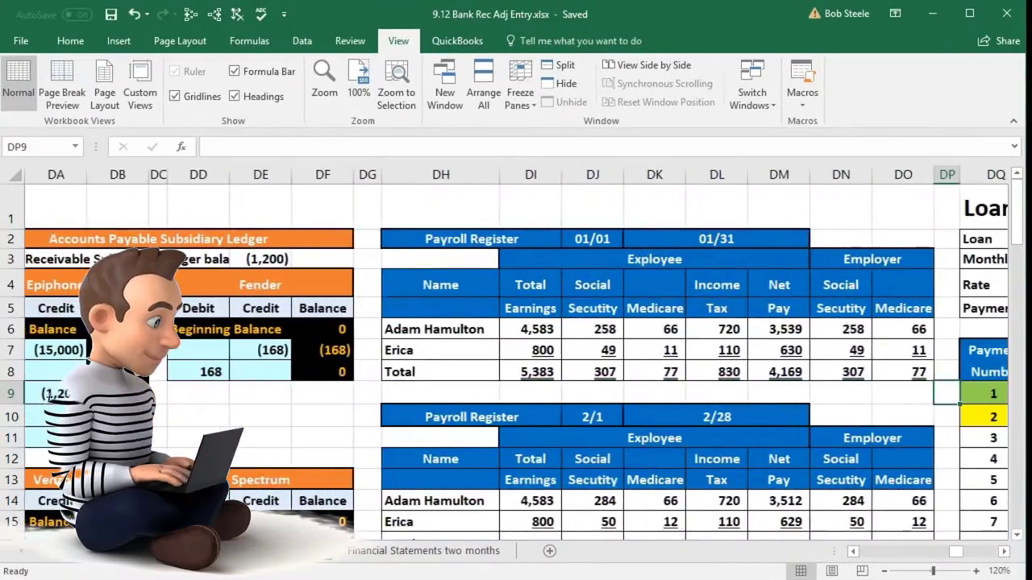
{"action": "key", "text": "Right"}
{"action": "key", "text": "Right"}
{"action": "key", "text": "Right"}
{"action": "key", "text": "Right"}
{"action": "key", "text": "Right"}
{"action": "key", "text": "Right"}
{"action": "key", "text": "Right"}
{"action": "key", "text": "Right"}
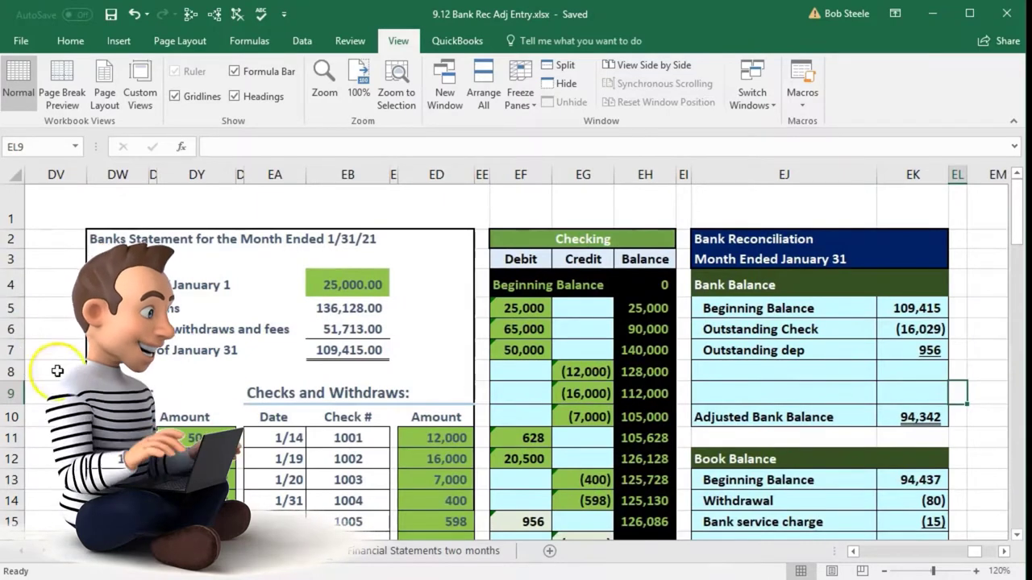
Examine the January bank statement, its checks and withdrawals, and the checking ledger beside the bank reconciliation.
{"action": "left_click", "coordinate": [109, 174]}
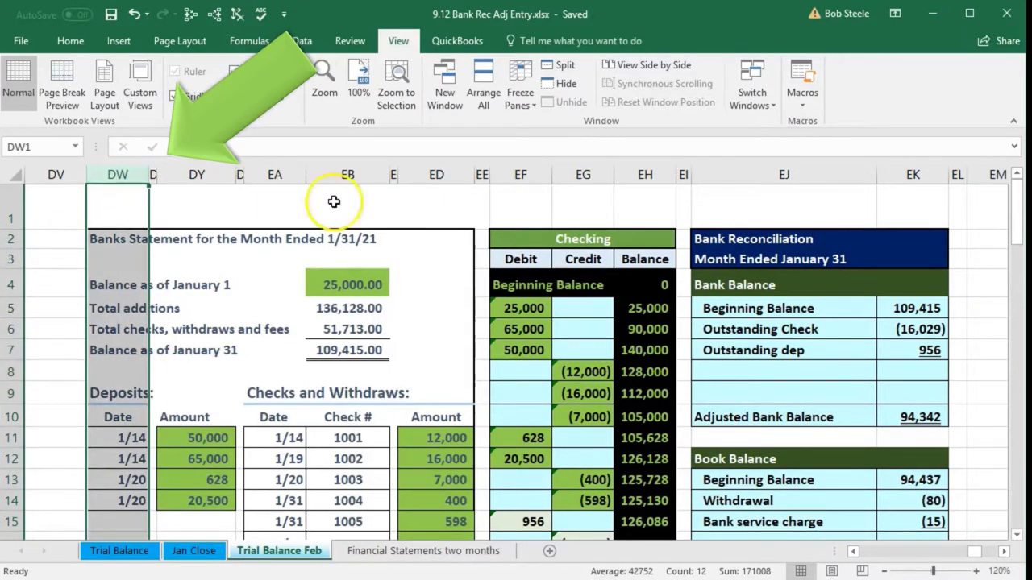
{"action": "left_click", "coordinate": [901, 175]}
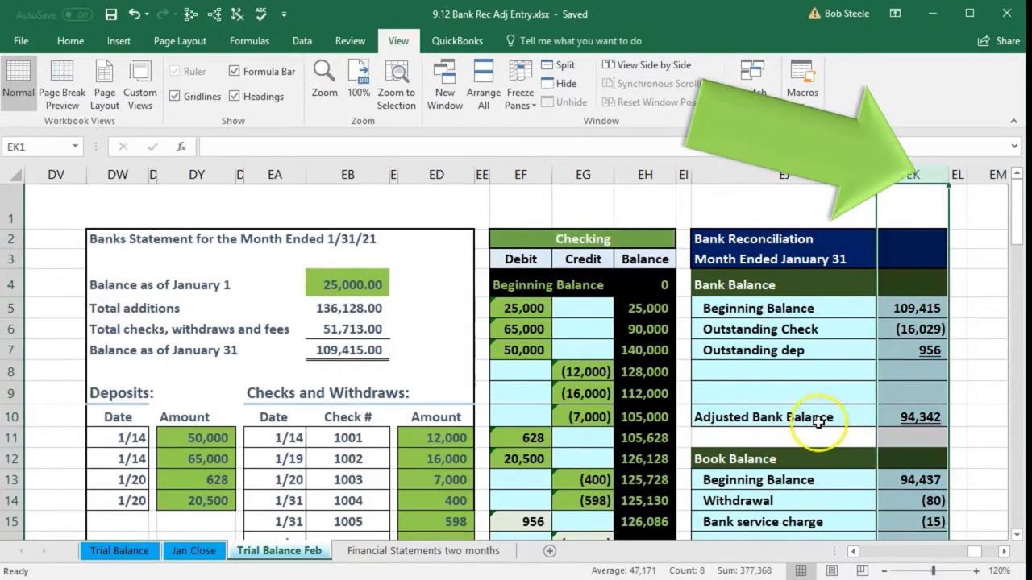
{"action": "scroll", "coordinate": [759, 447], "scroll_direction": "down", "scroll_amount": 1}
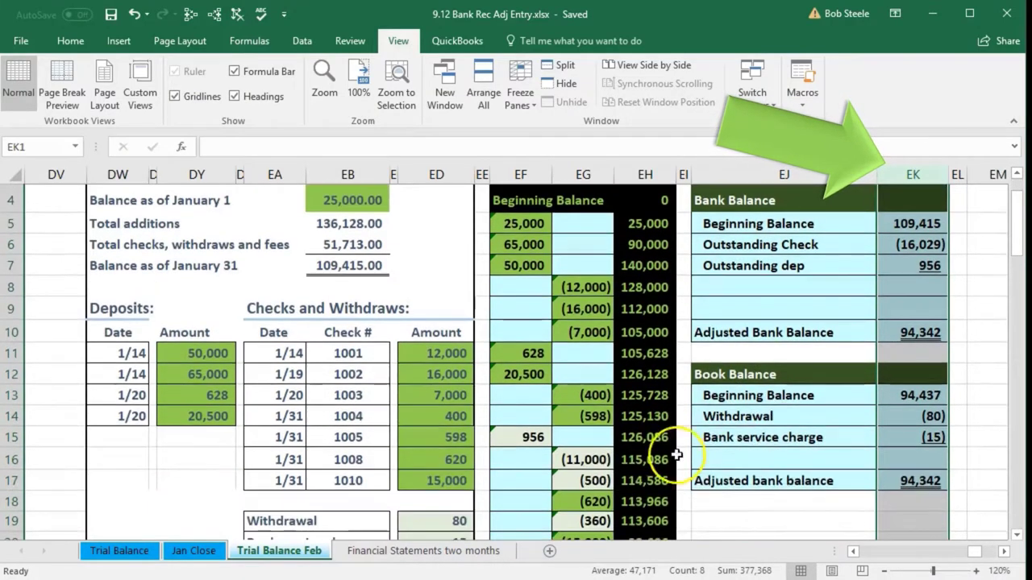
{"action": "left_click", "coordinate": [424, 435]}
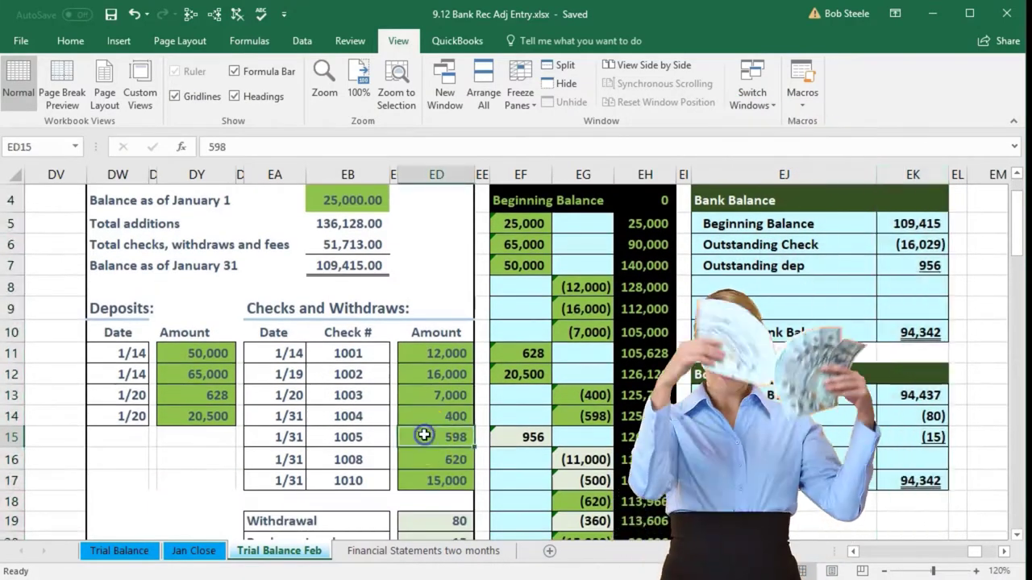
{"action": "left_click", "coordinate": [551, 417]}
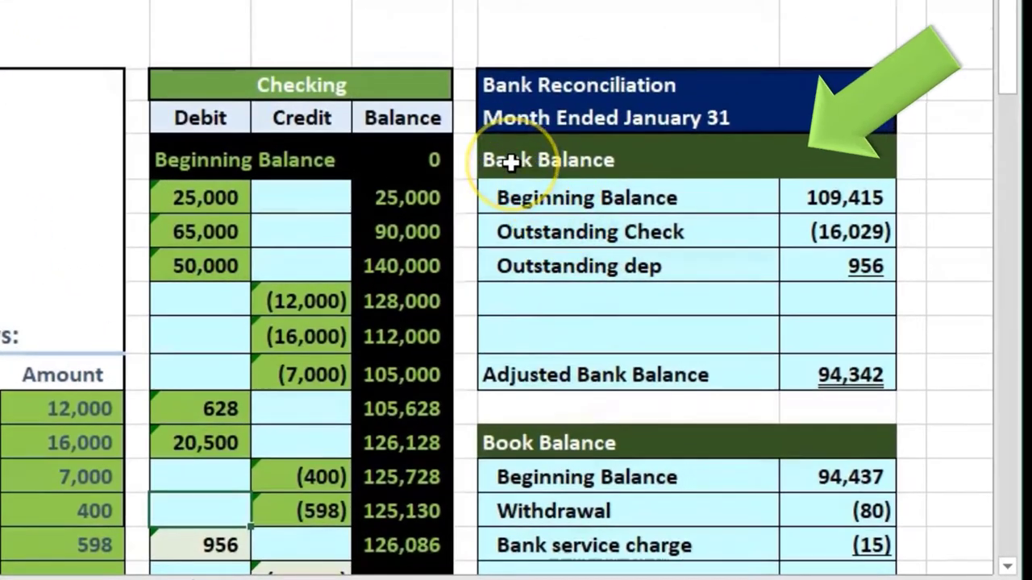
Review the January bank reconciliation, comparing the Bank Balance items with the Book Balance's withdrawal, service charge and adjusted balance.
{"action": "left_click", "coordinate": [591, 153]}
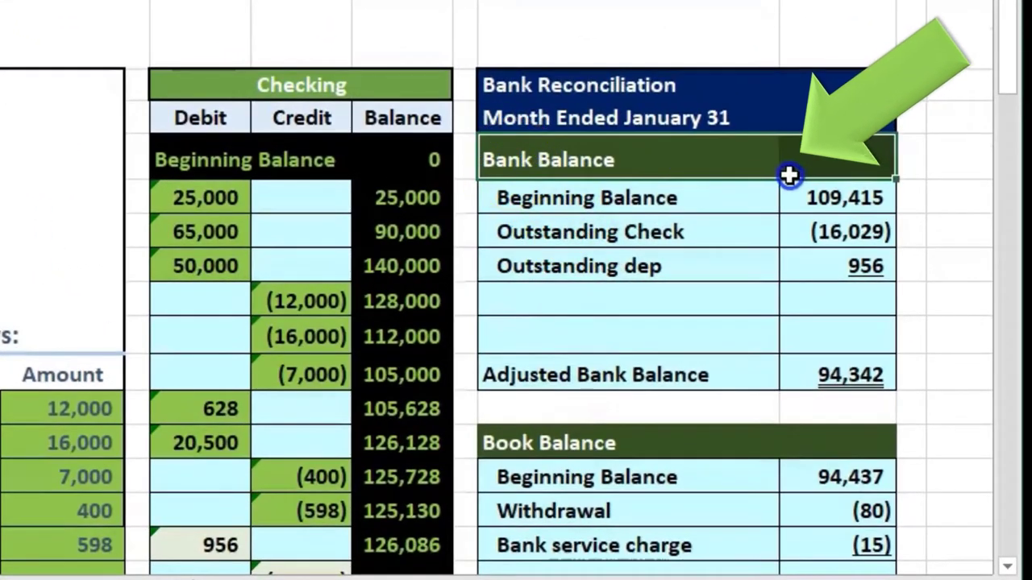
{"action": "left_click", "coordinate": [808, 191]}
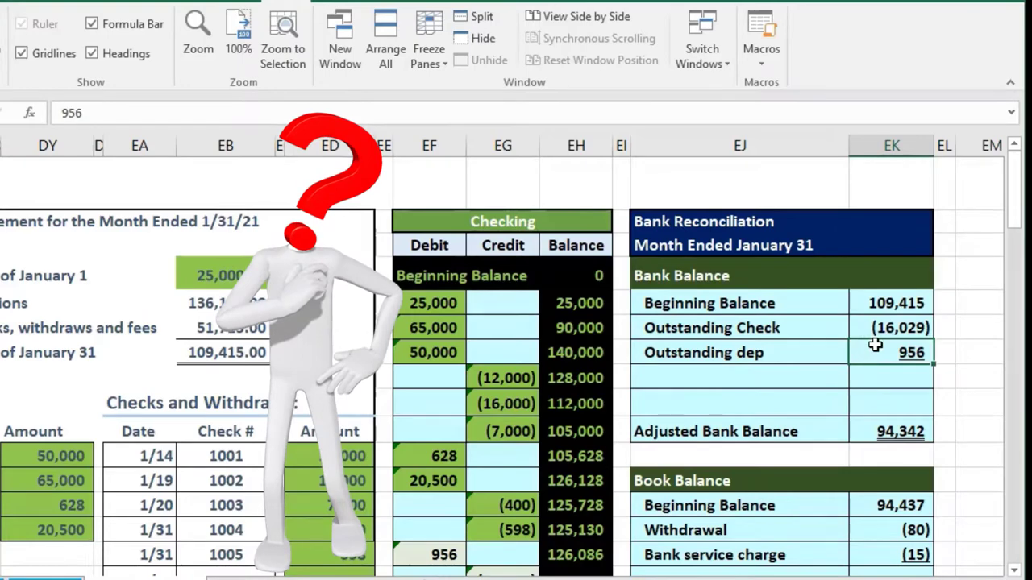
{"action": "scroll", "coordinate": [856, 424], "scroll_direction": "down", "scroll_amount": 2}
{"action": "left_click", "coordinate": [866, 408]}
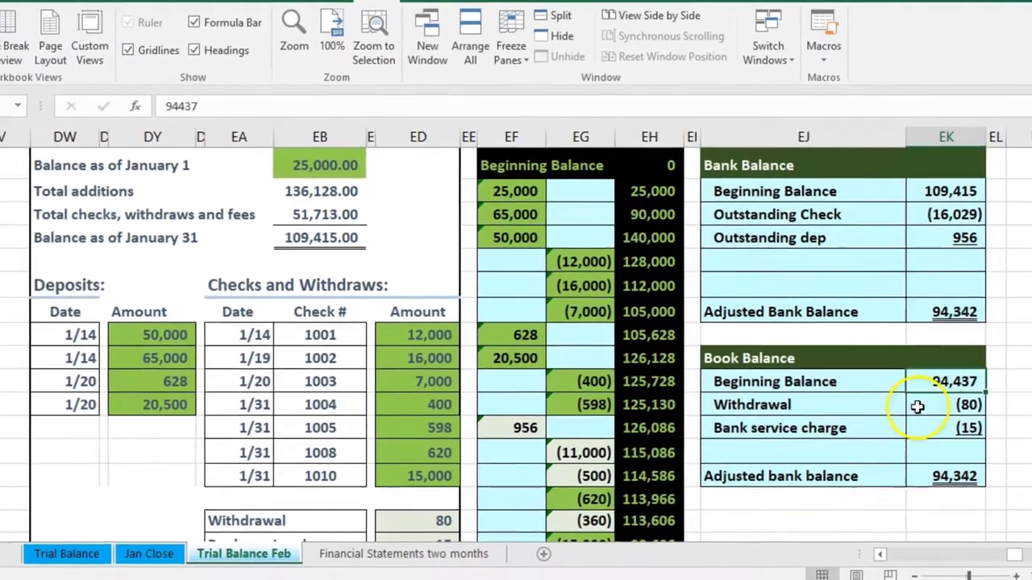
{"action": "left_click", "coordinate": [879, 435]}
{"action": "left_click", "coordinate": [947, 470]}
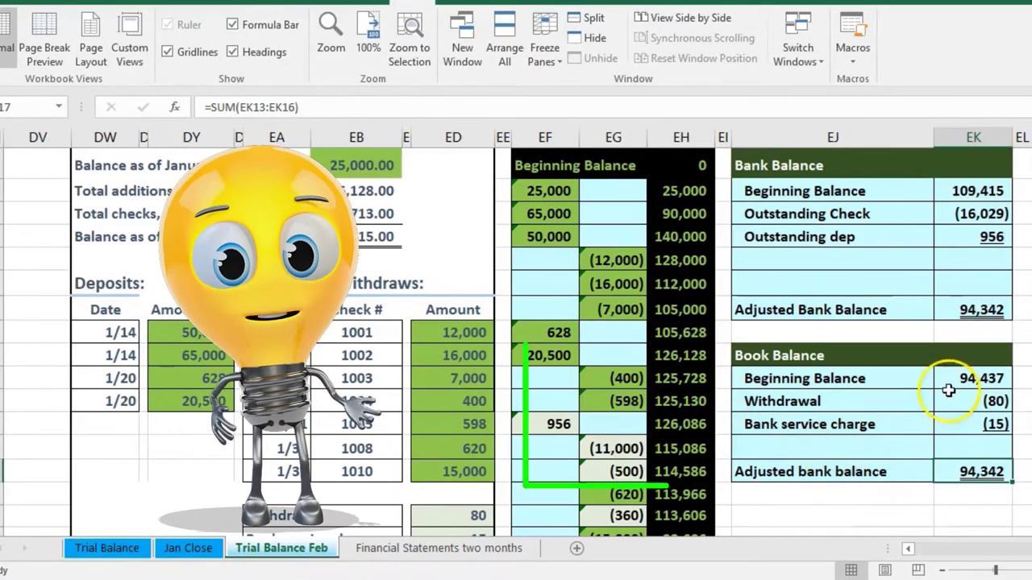
{"action": "left_click", "coordinate": [951, 377]}
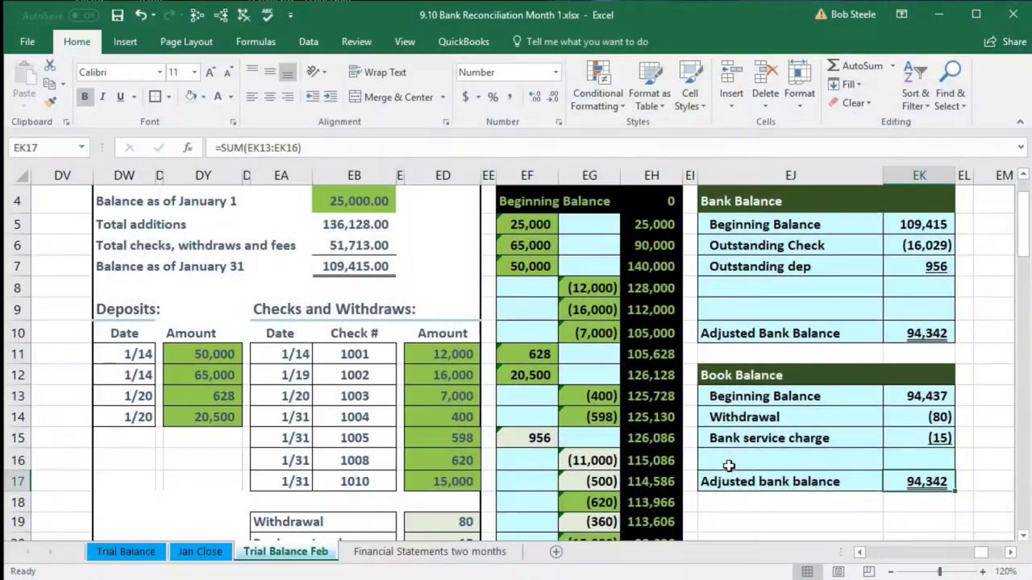
{"action": "left_click", "coordinate": [728, 466]}
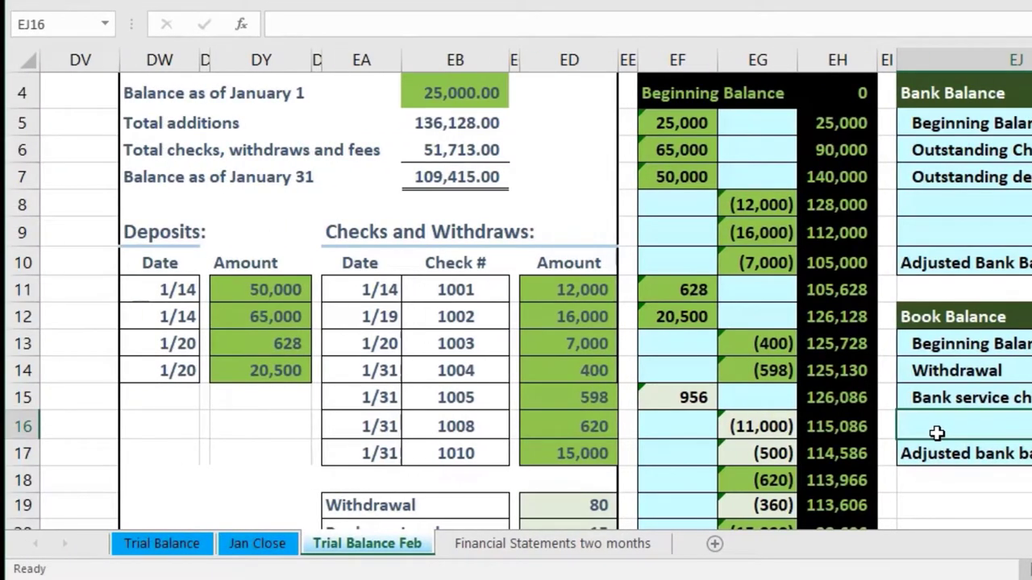
{"action": "left_click", "coordinate": [1028, 373]}
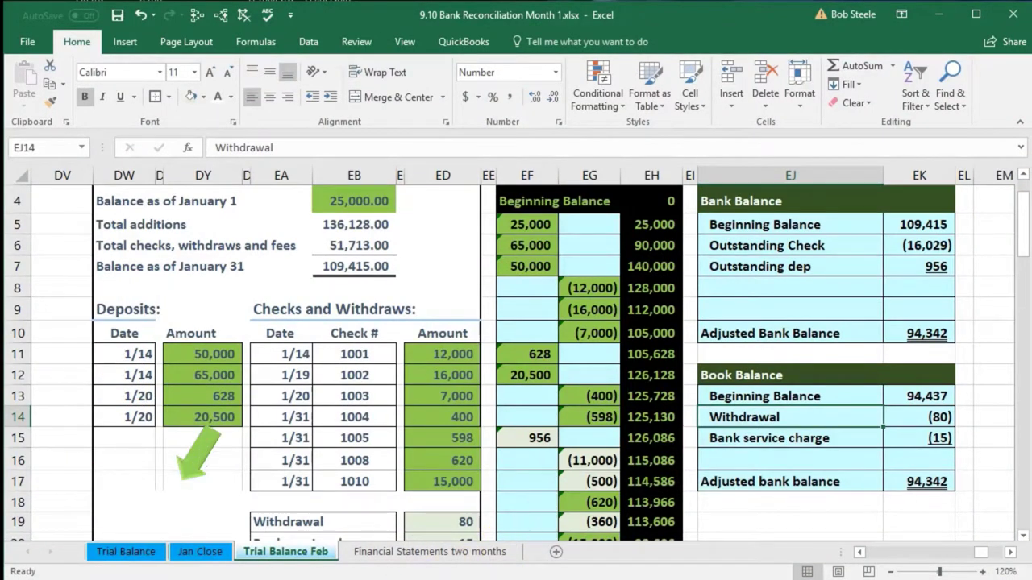
In the Trial Balance sheet's general journal, enter the date 1/31 in U8 for a new entry.
{"action": "left_click", "coordinate": [125, 555]}
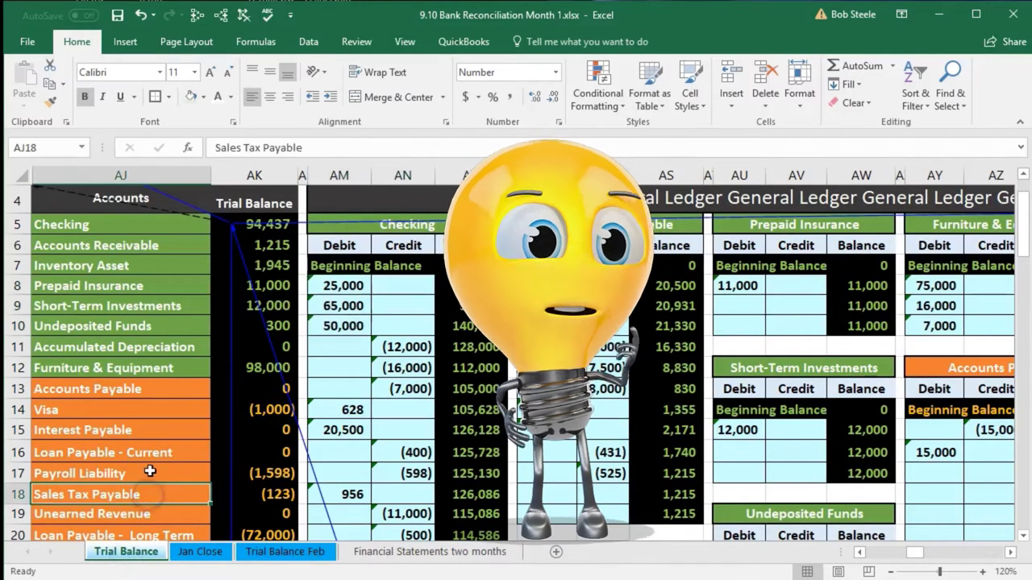
{"action": "key", "text": "Left"}
{"action": "key", "text": "Left"}
{"action": "key", "text": "Left"}
{"action": "key", "text": "Left"}
{"action": "key", "text": "Left"}
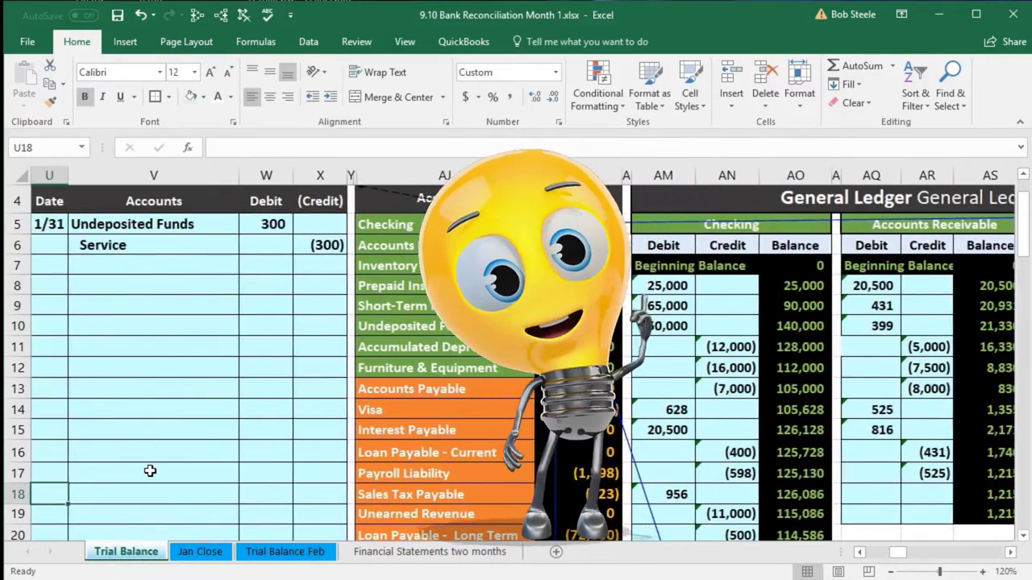
{"action": "left_click", "coordinate": [59, 283]}
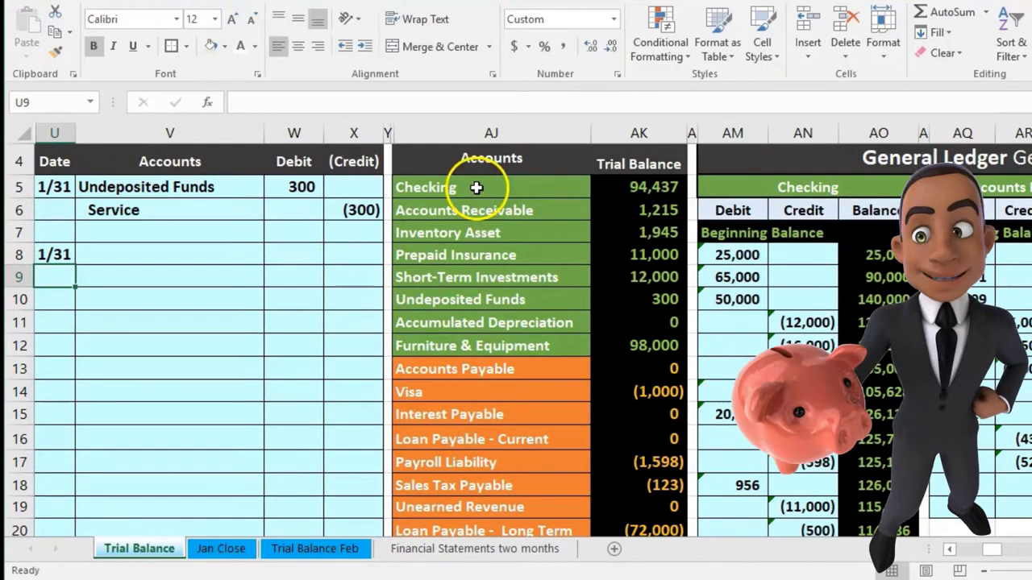
Copy the Checking account name from the trial balance into V9 of the journal entry without its source formatting.
{"action": "left_click_drag", "start_coordinate": [477, 188], "coordinate": [635, 190]}
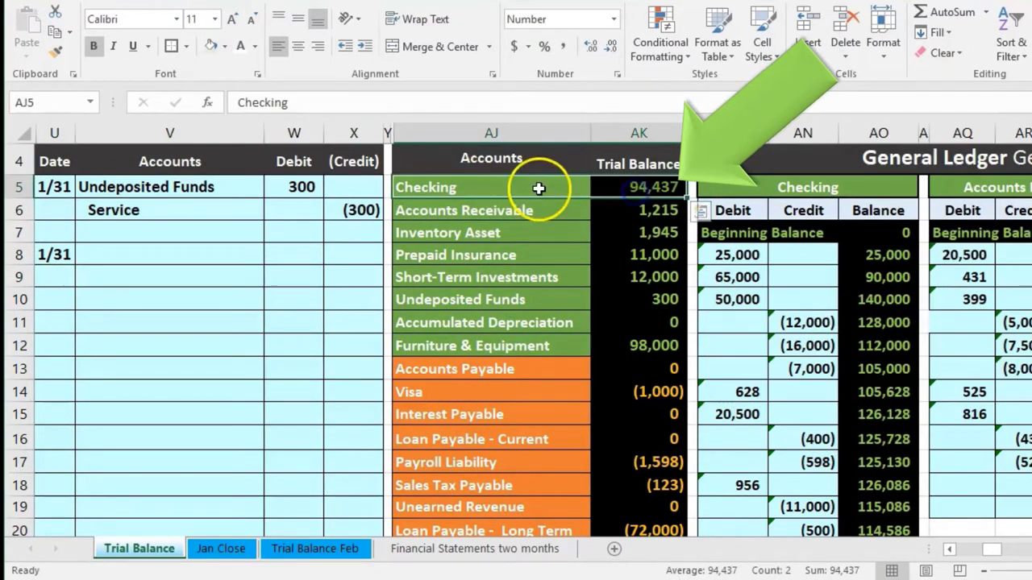
{"action": "left_click", "coordinate": [539, 188]}
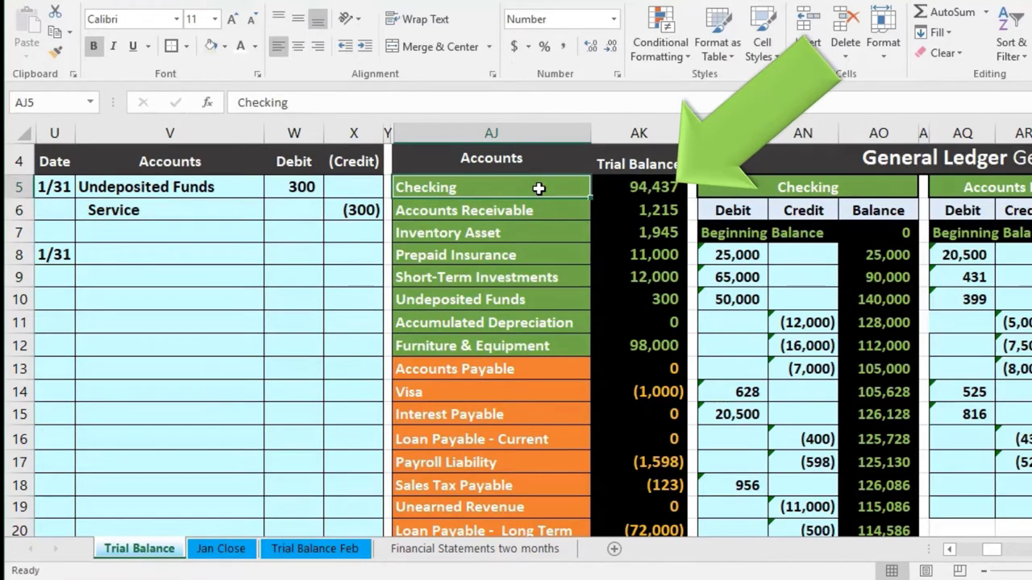
{"action": "right_click", "coordinate": [538, 188]}
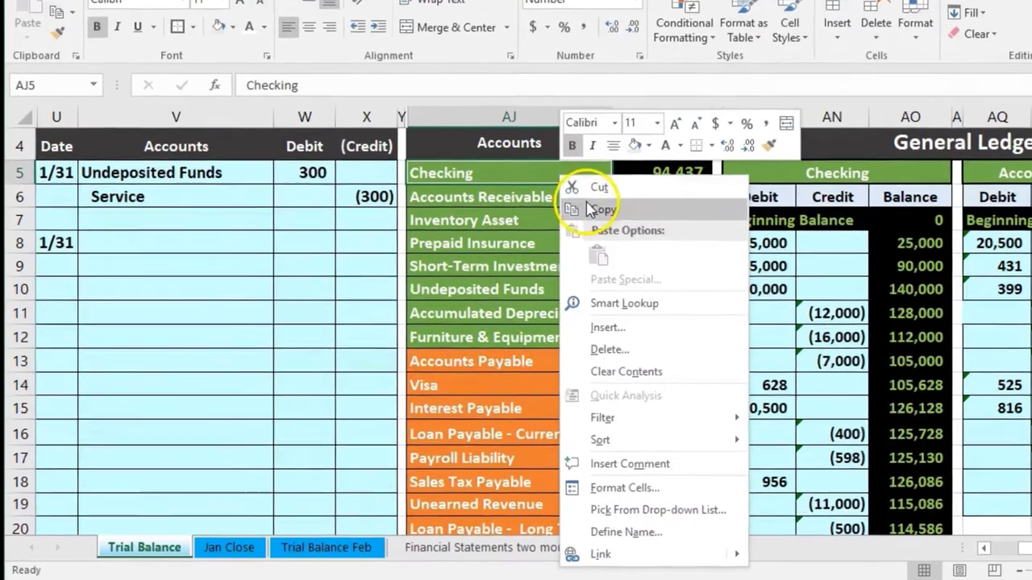
{"action": "left_click", "coordinate": [582, 222]}
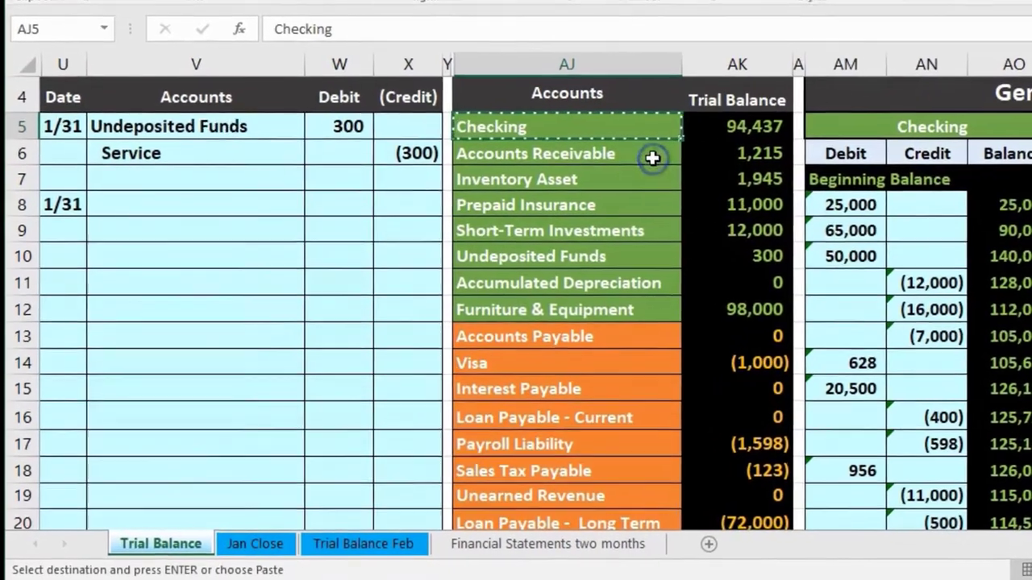
{"action": "left_click", "coordinate": [112, 228]}
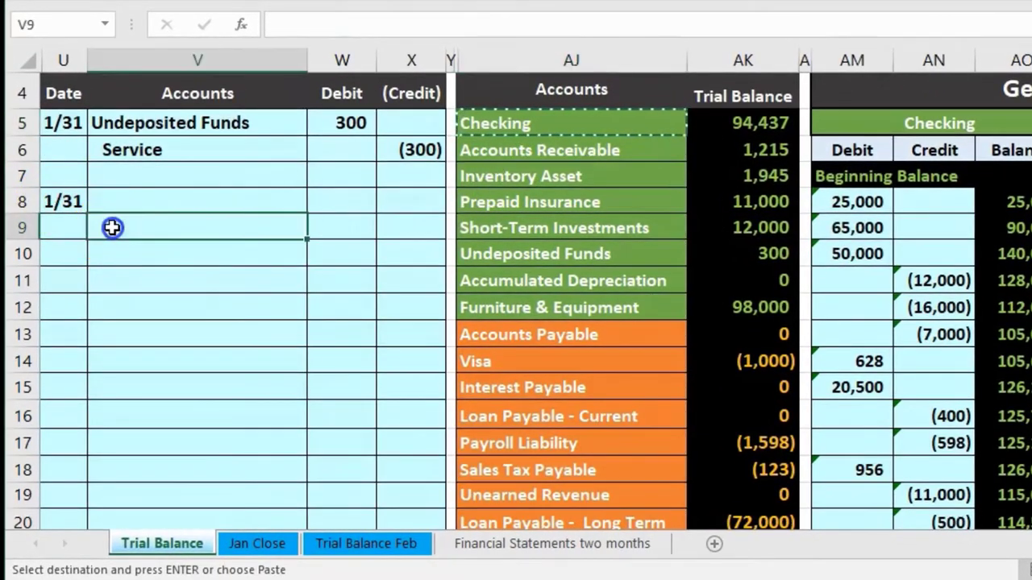
{"action": "right_click", "coordinate": [112, 228]}
{"action": "left_click", "coordinate": [175, 314]}
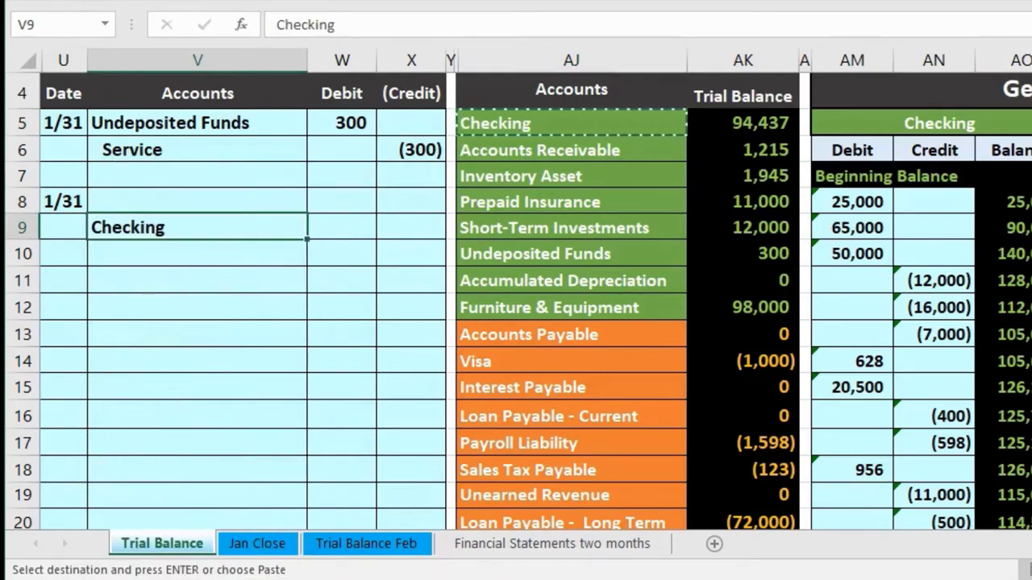
Enter a credit of -80 for Checking in X9 and a debit formula in W8 that negates that credit.
{"action": "left_click", "coordinate": [426, 228]}
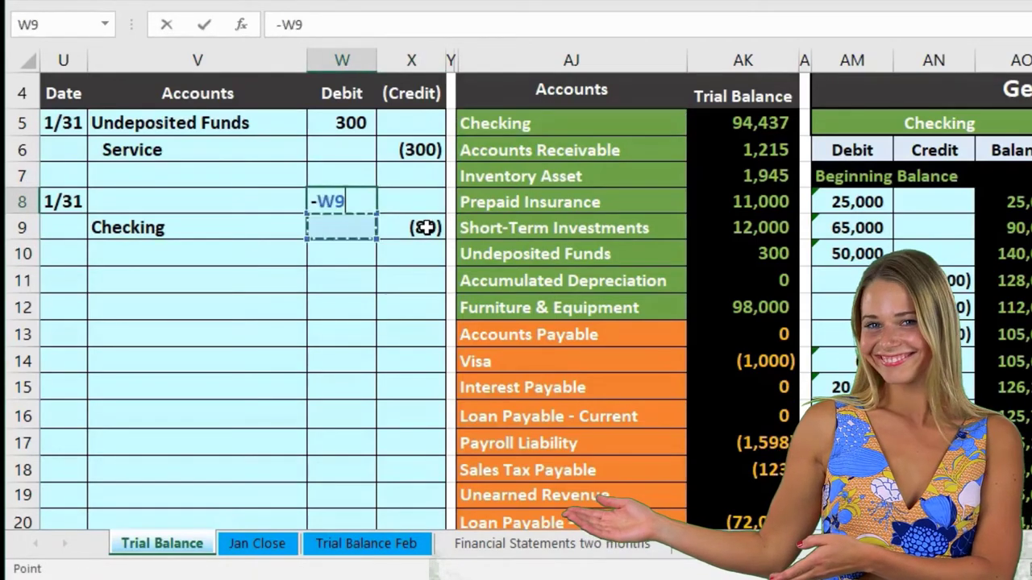
{"action": "key", "text": "Return"}
{"action": "left_click", "coordinate": [402, 308]}
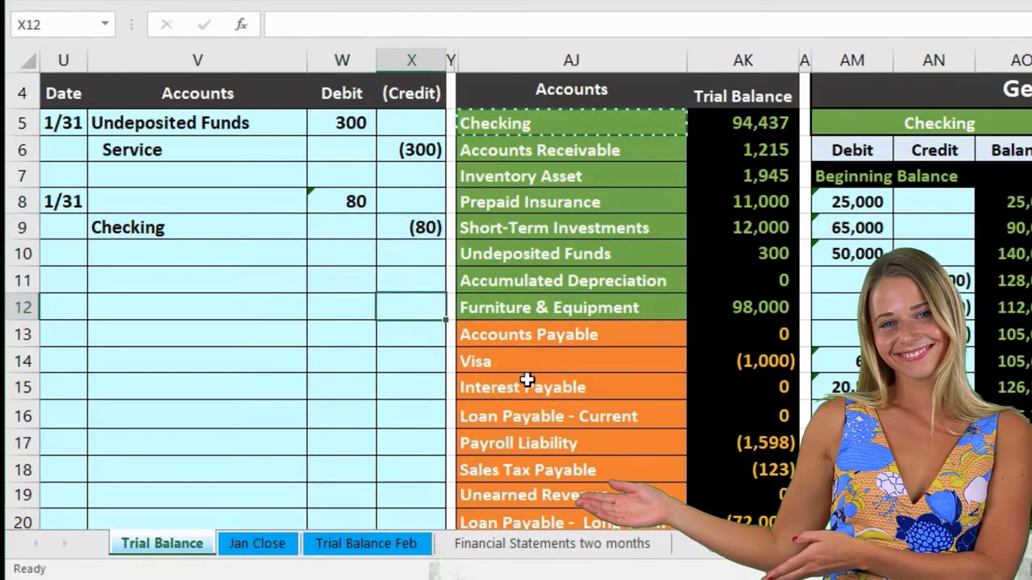
Copy the Misc. Expense account name from the trial balance into V8 as the journal entry's debit account, without its source formatting.
{"action": "scroll", "coordinate": [527, 380], "scroll_direction": "down", "scroll_amount": 2}
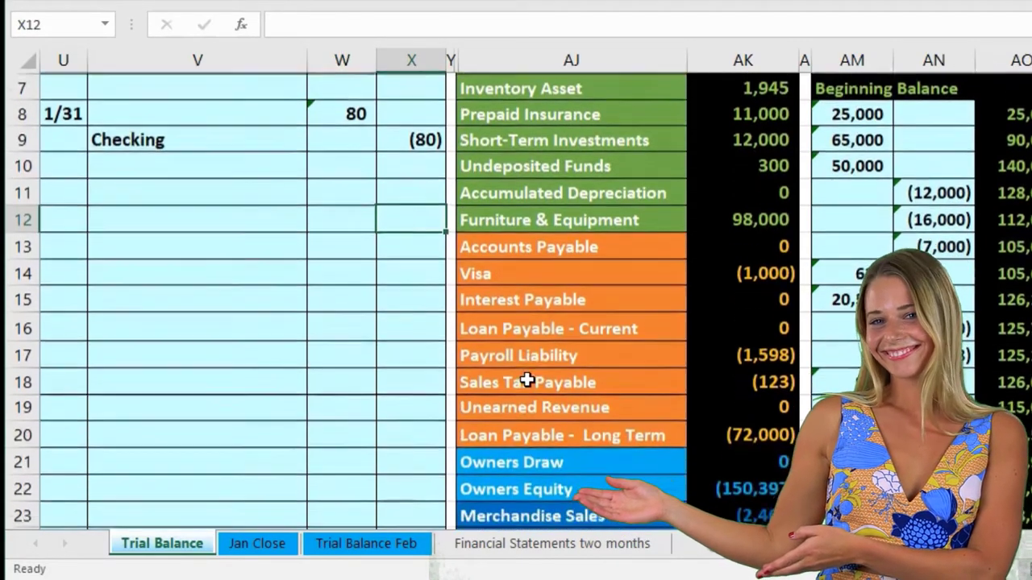
{"action": "left_click", "coordinate": [527, 380]}
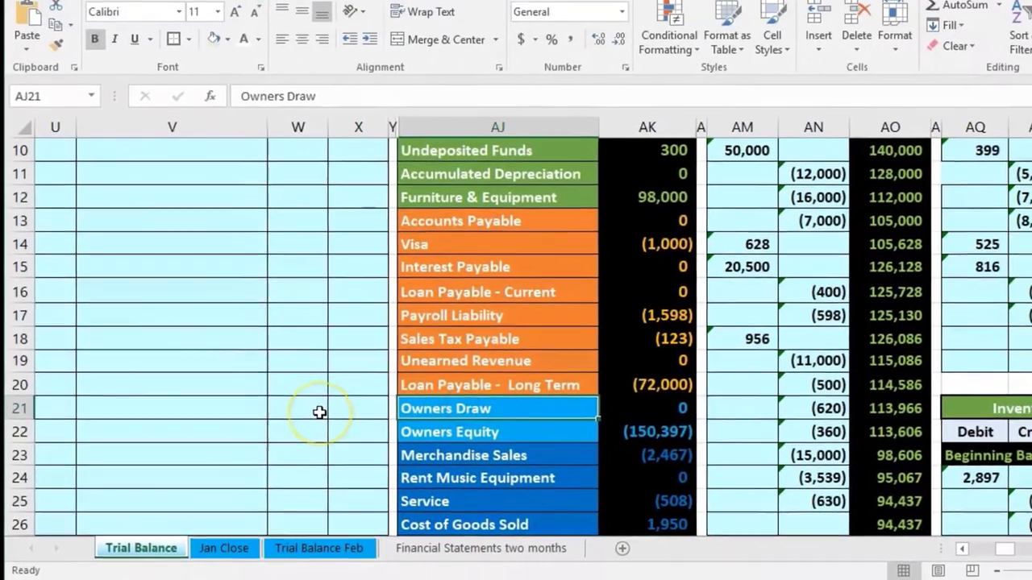
{"action": "scroll", "coordinate": [316, 414], "scroll_direction": "down", "scroll_amount": 3}
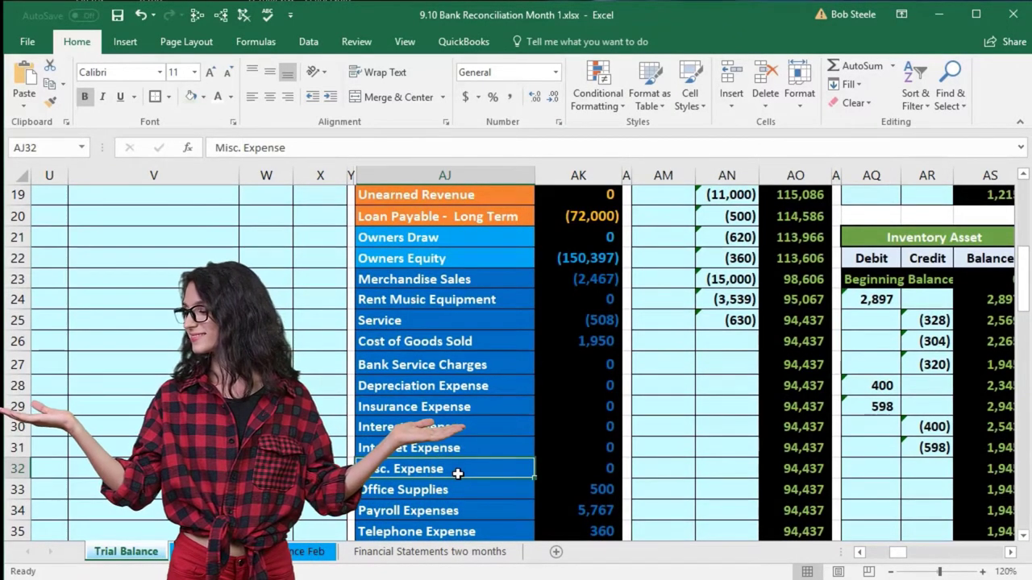
{"action": "right_click", "coordinate": [458, 477]}
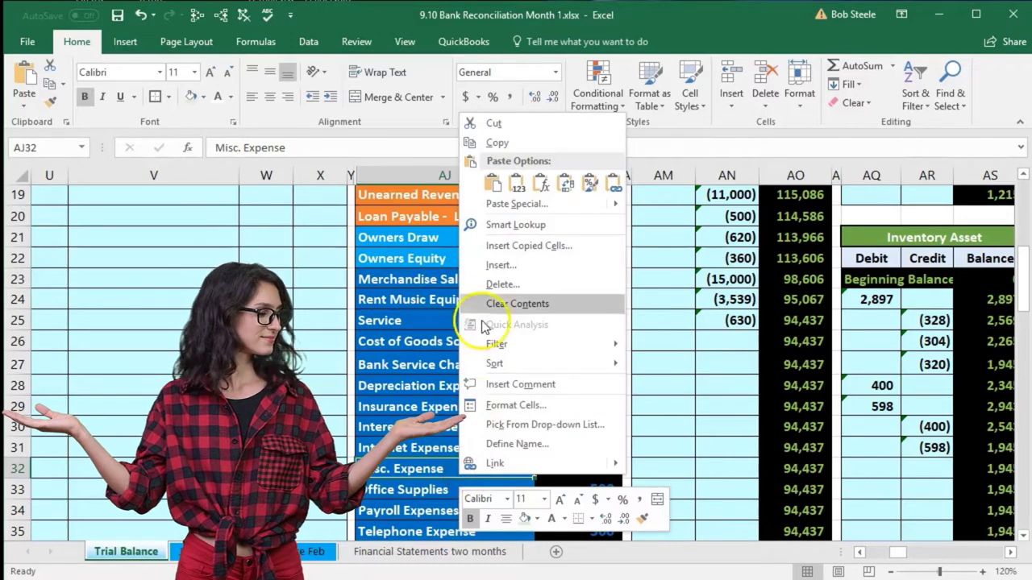
{"action": "left_click", "coordinate": [496, 145]}
{"action": "scroll", "coordinate": [179, 317], "scroll_direction": "up", "scroll_amount": 5}
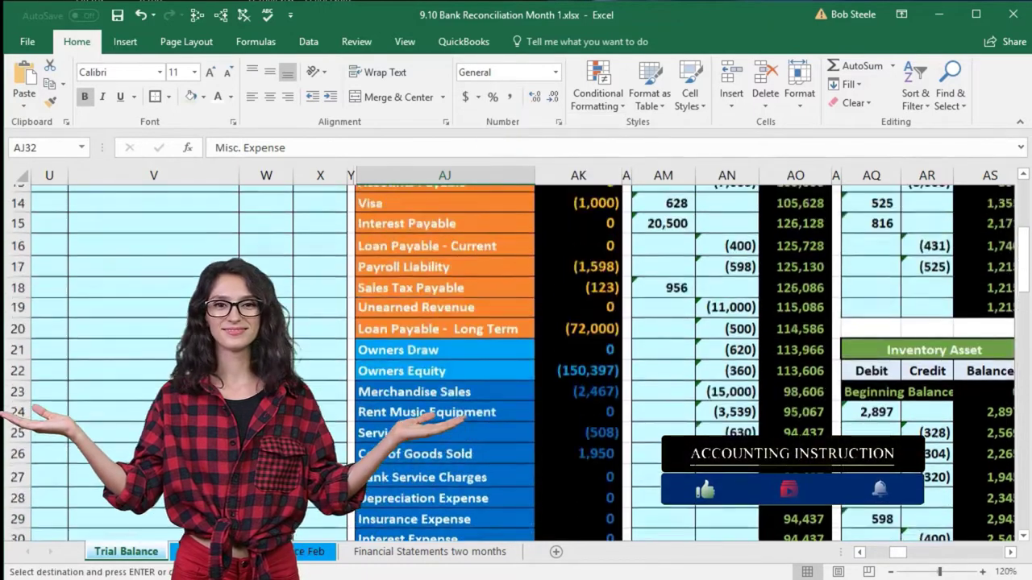
{"action": "left_click", "coordinate": [146, 284]}
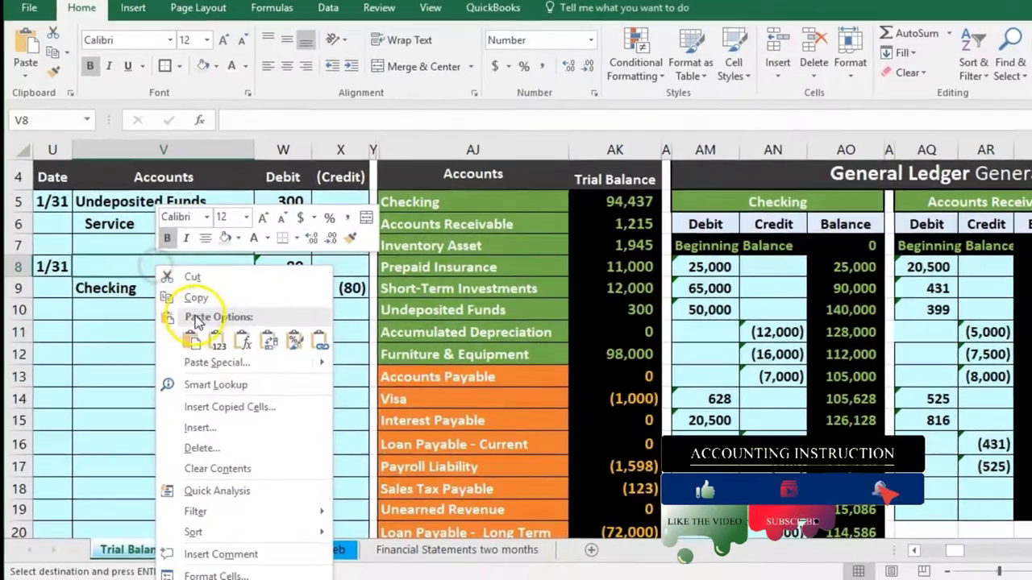
{"action": "left_click", "coordinate": [179, 353]}
Indent the Checking account name in V9 to mark it as the credit line of the journal entry.
{"action": "left_click", "coordinate": [164, 308]}
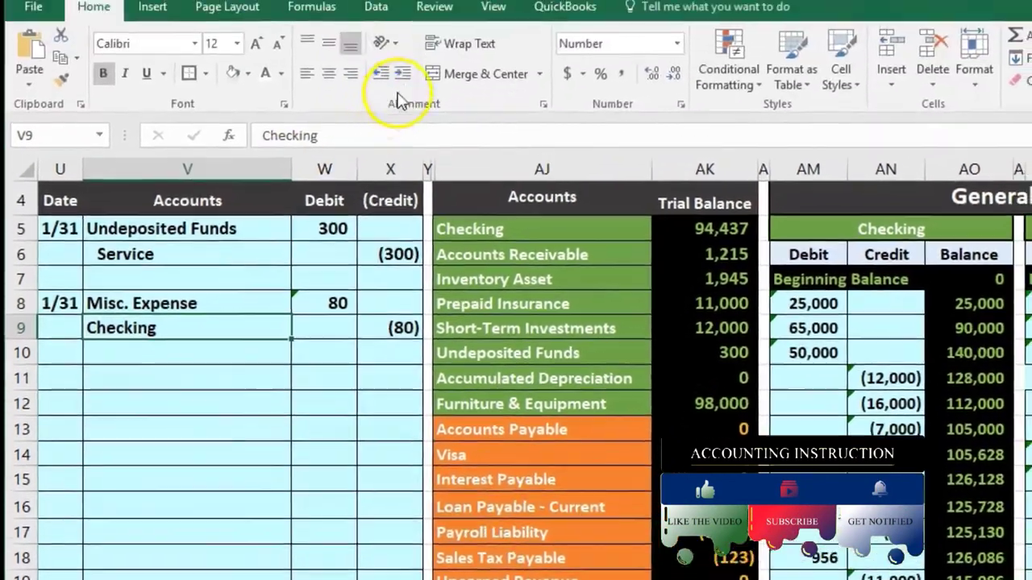
{"action": "left_click", "coordinate": [397, 119]}
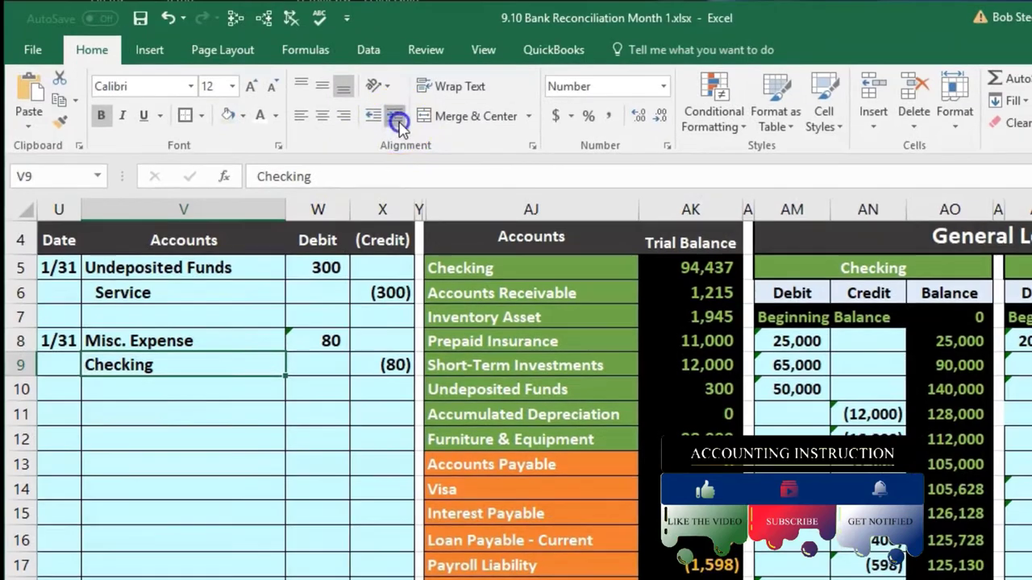
{"action": "left_click", "coordinate": [312, 420]}
Fill the new journal entry in U8:X9 with yellow.
{"action": "left_click_drag", "start_coordinate": [61, 340], "coordinate": [183, 340]}
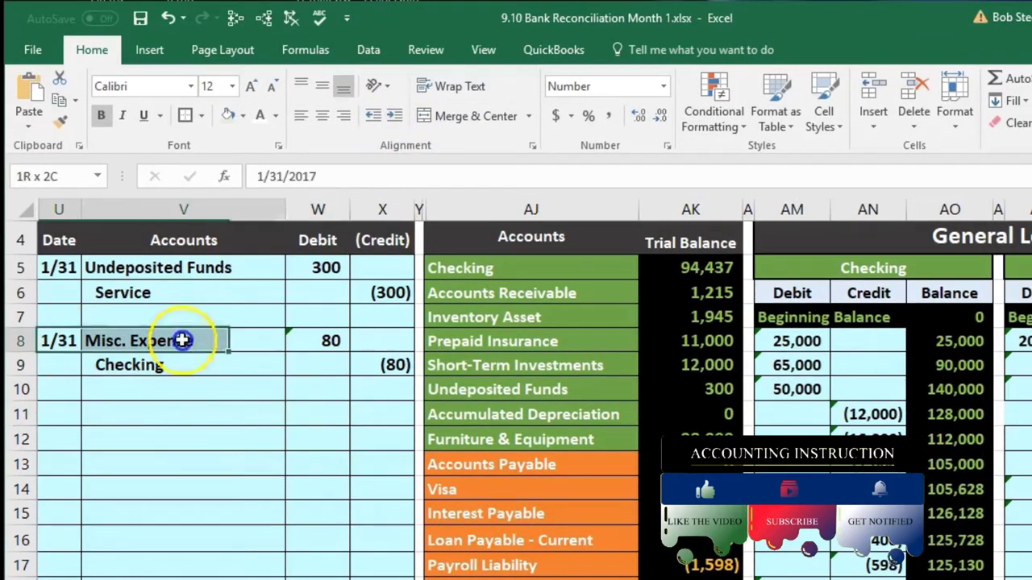
{"action": "left_click_drag", "start_coordinate": [329, 349], "coordinate": [365, 361]}
{"action": "right_click", "coordinate": [369, 360]}
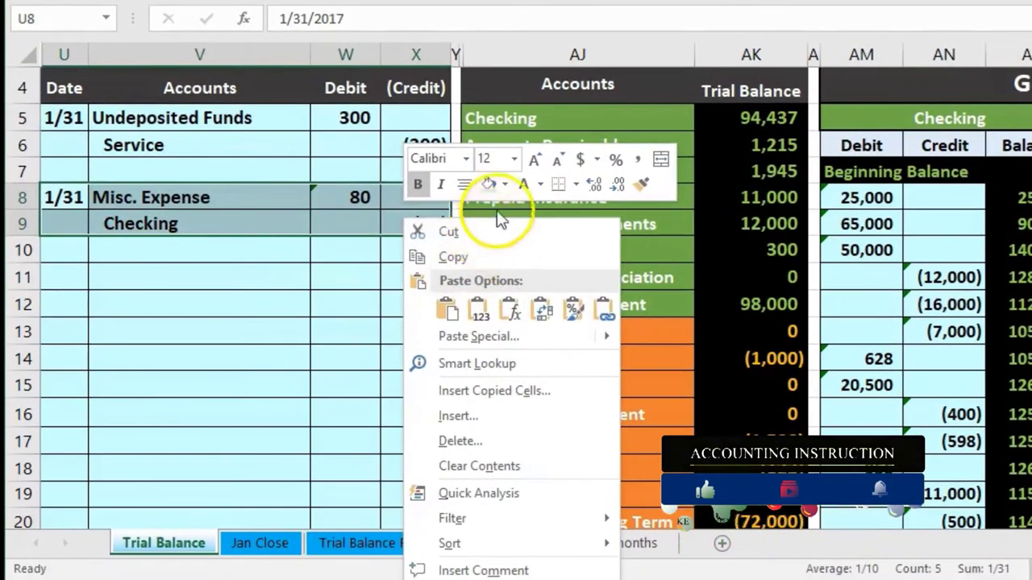
{"action": "left_click", "coordinate": [466, 325]}
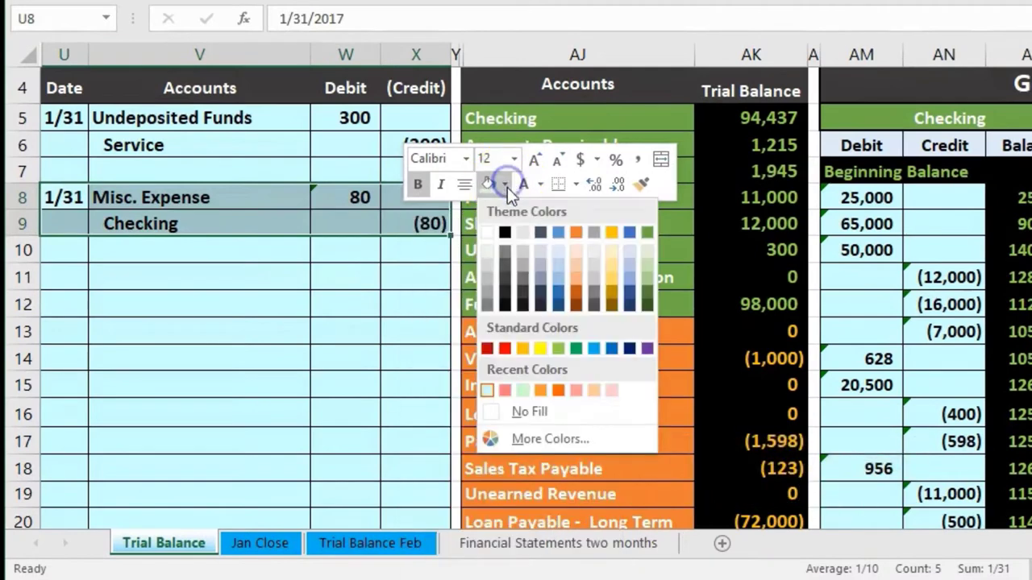
{"action": "left_click", "coordinate": [537, 346]}
{"action": "left_click", "coordinate": [335, 308]}
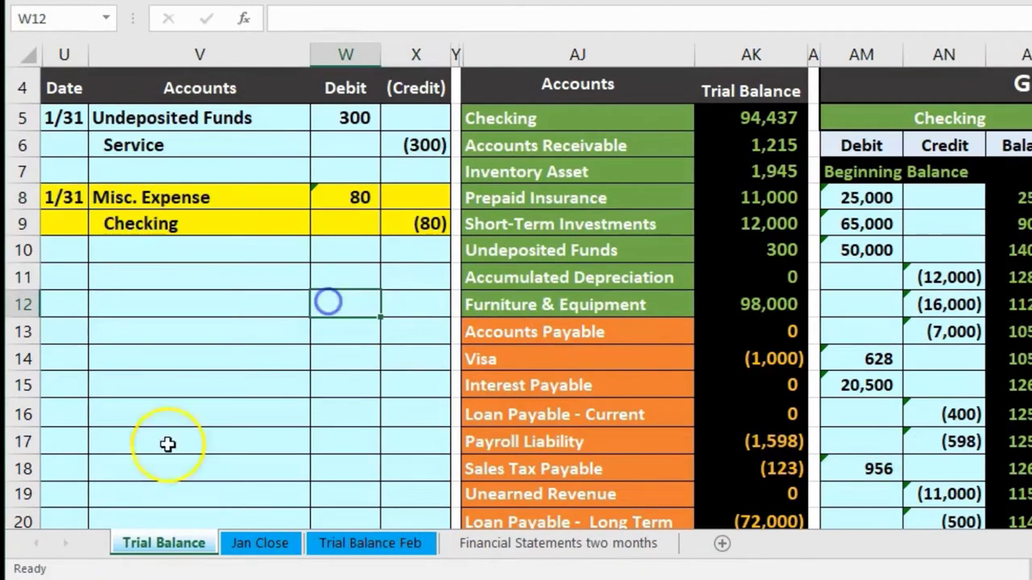
Freeze the panes at cell AJ1 so the general journal columns stay in place during sideways scrolling.
{"action": "left_click", "coordinate": [277, 287]}
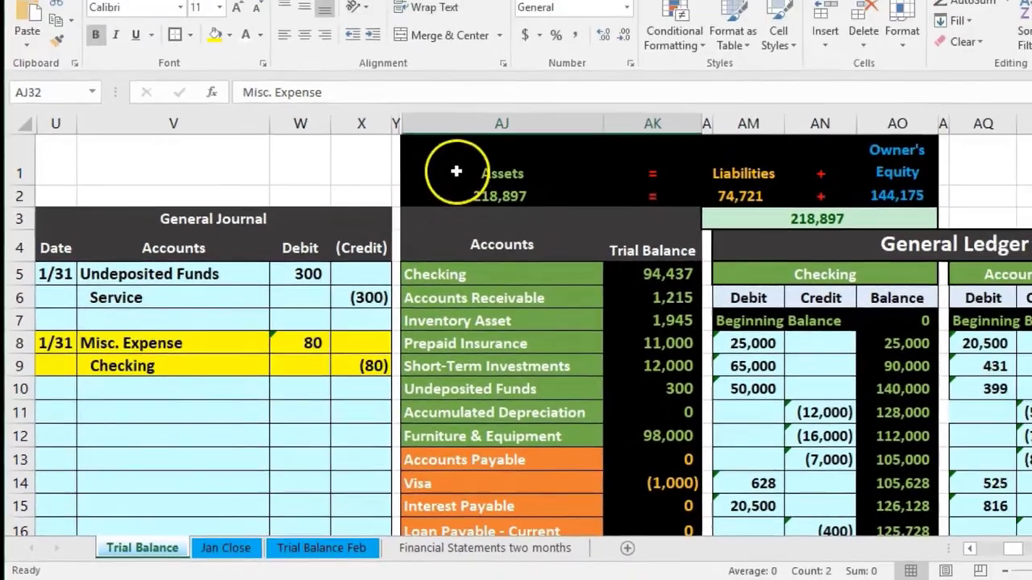
{"action": "left_click", "coordinate": [522, 104]}
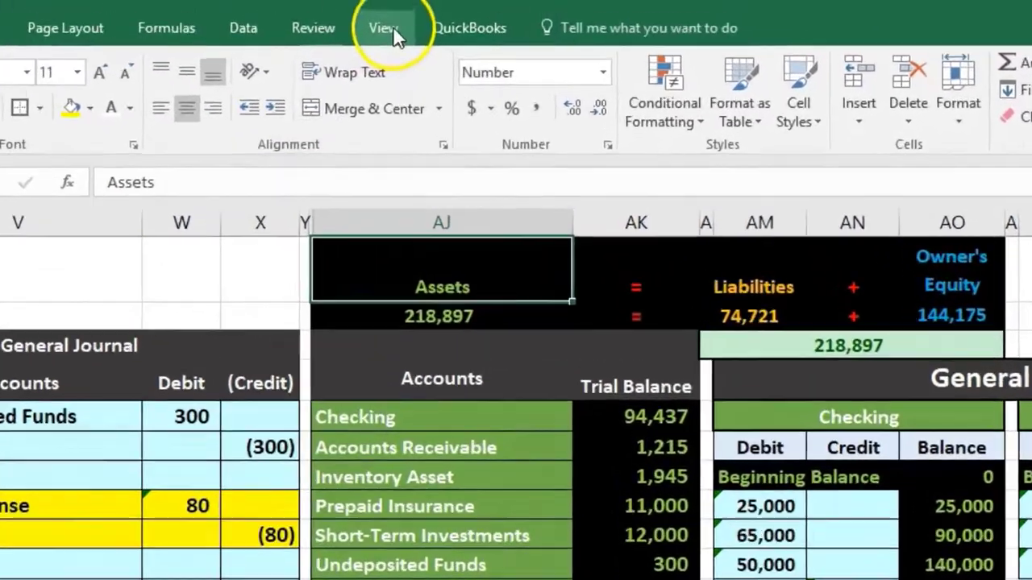
{"action": "left_click", "coordinate": [443, 1]}
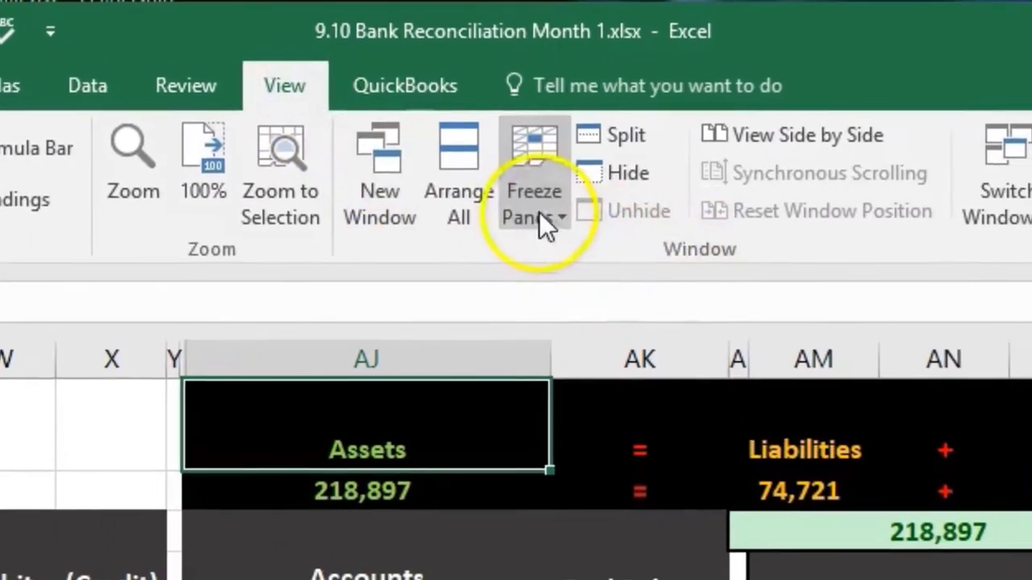
{"action": "left_click", "coordinate": [539, 213]}
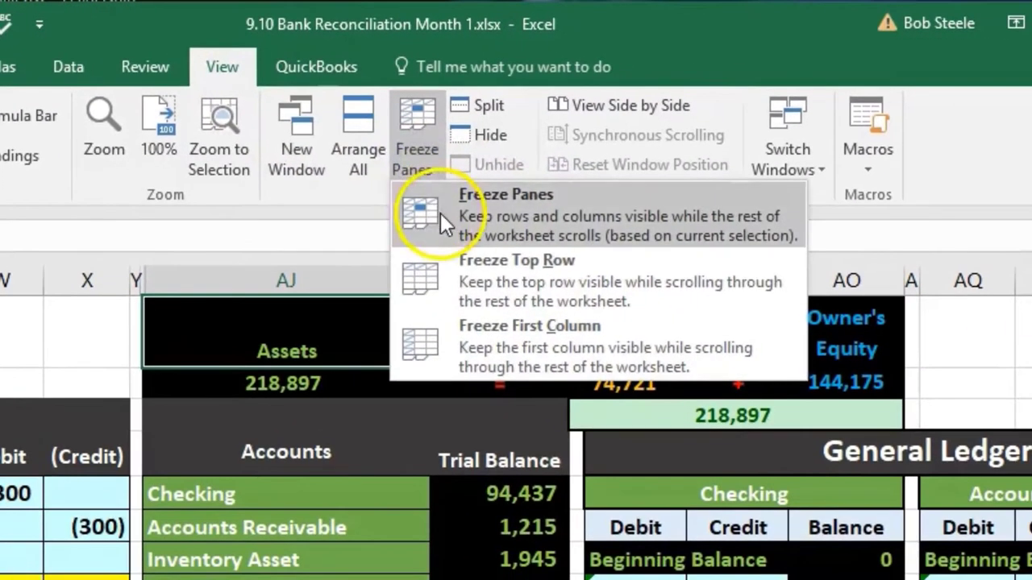
{"action": "left_click", "coordinate": [543, 215]}
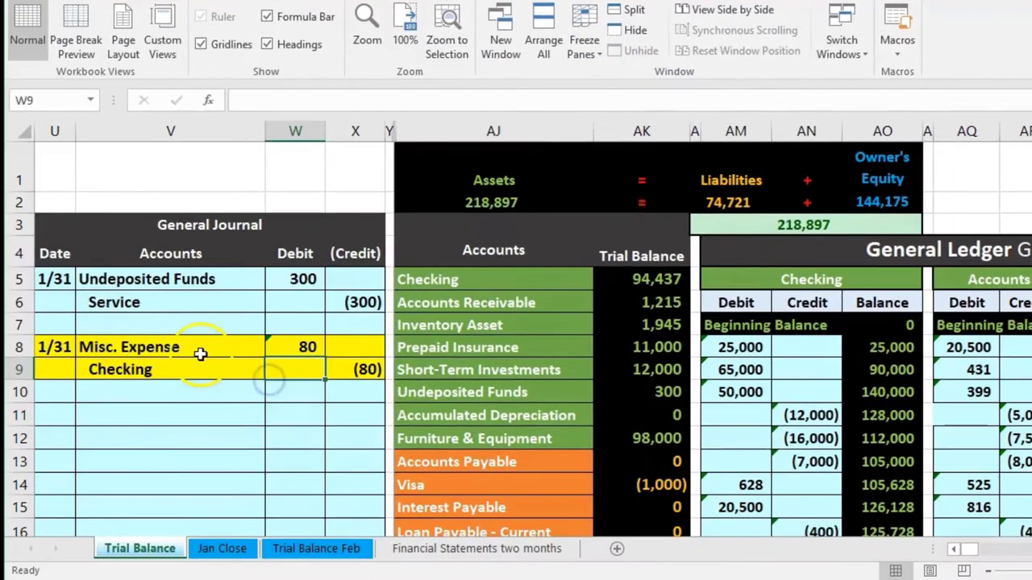
Post the journal's Misc. Expense debit to the general ledger by entering =W8 in debit cell BO36 of the Misc. Expense account.
{"action": "left_click_drag", "start_coordinate": [134, 390], "coordinate": [235, 390]}
{"action": "scroll", "coordinate": [406, 392], "scroll_direction": "down", "scroll_amount": 4}
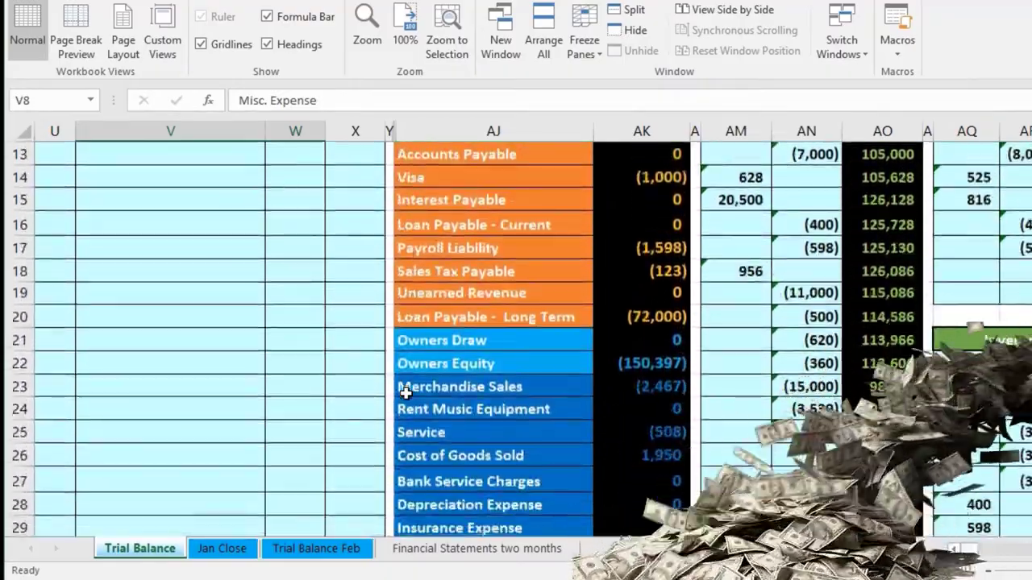
{"action": "scroll", "coordinate": [406, 393], "scroll_direction": "down", "scroll_amount": 2}
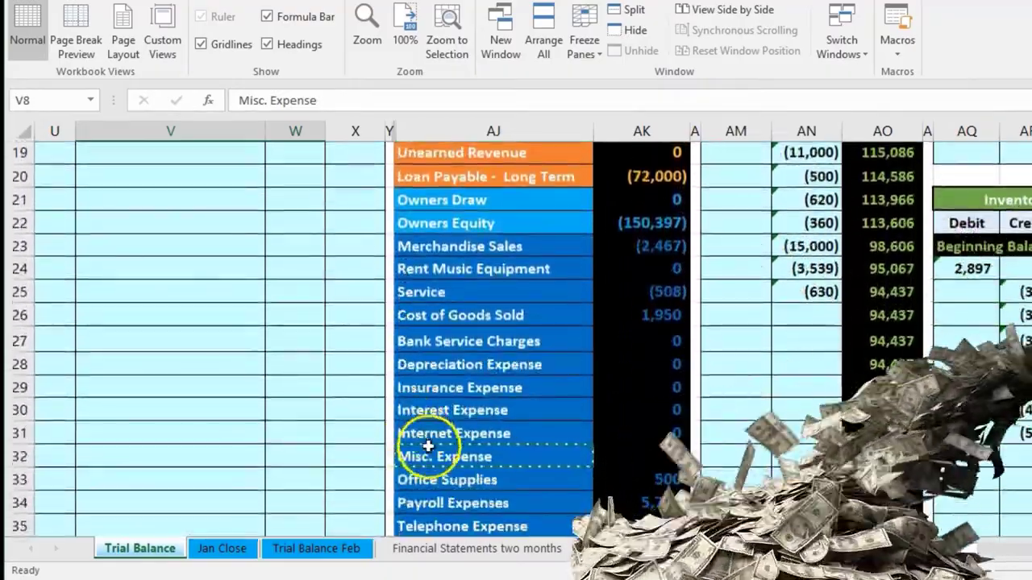
{"action": "left_click_drag", "start_coordinate": [428, 445], "coordinate": [520, 441]}
{"action": "left_click_drag", "start_coordinate": [618, 453], "coordinate": [618, 452]}
{"action": "scroll", "coordinate": [617, 452], "scroll_direction": "down", "scroll_amount": 1}
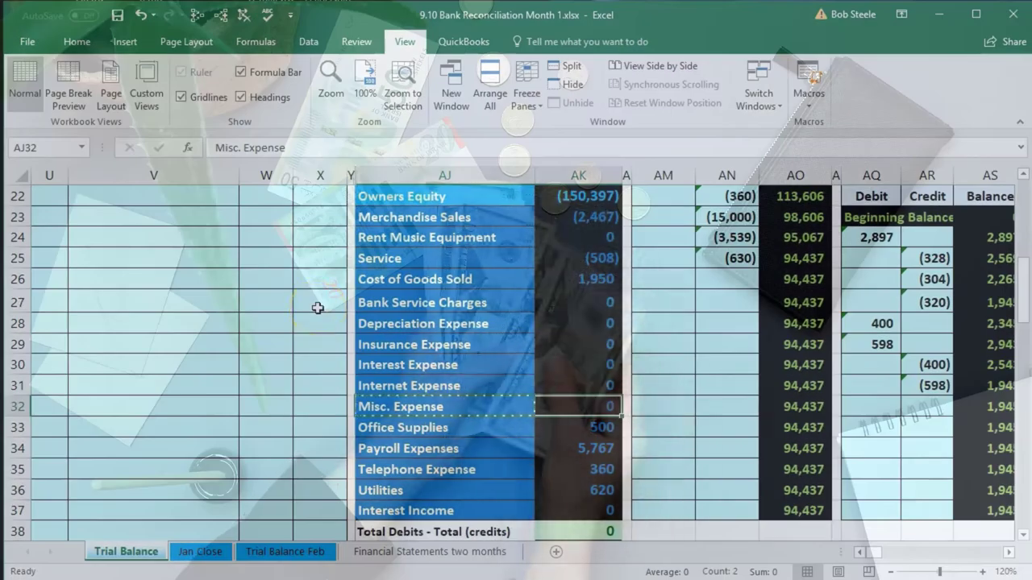
{"action": "key", "text": "Right"}
{"action": "key", "text": "Right"}
{"action": "key", "text": "Right"}
{"action": "key", "text": "Right"}
{"action": "key", "text": "Right"}
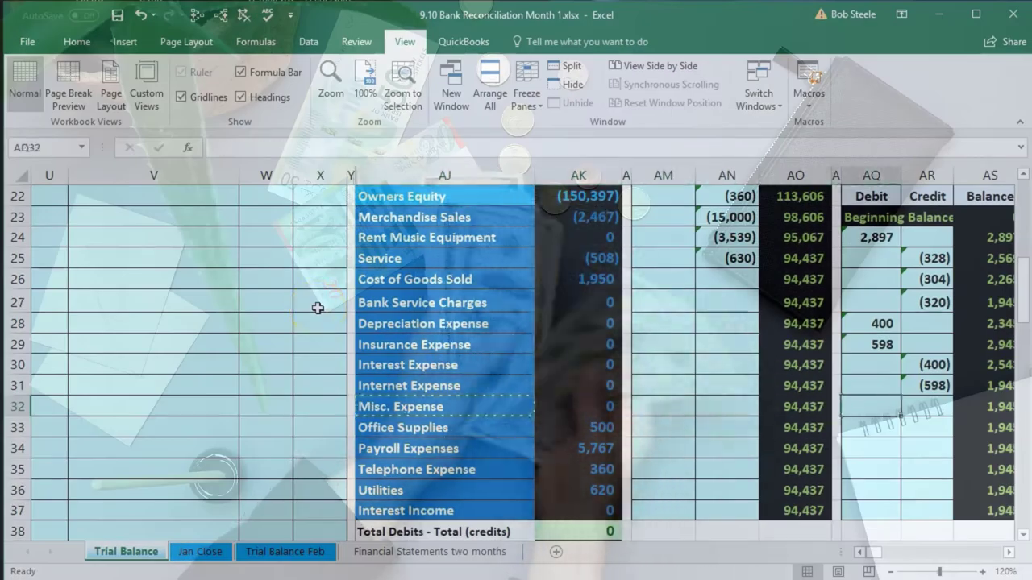
{"action": "key", "text": "Right"}
{"action": "key", "text": "Right"}
{"action": "key", "text": "Right"}
{"action": "key", "text": "Right"}
{"action": "key", "text": "Right"}
{"action": "key", "text": "Right"}
{"action": "key", "text": "Right"}
{"action": "key", "text": "Right"}
{"action": "key", "text": "Right"}
{"action": "key", "text": "Right"}
{"action": "key", "text": "Right"}
{"action": "key", "text": "Right"}
{"action": "key", "text": "Right"}
{"action": "key", "text": "Right"}
{"action": "key", "text": "Right"}
{"action": "key", "text": "Right"}
{"action": "key", "text": "Right"}
{"action": "key", "text": "Right"}
{"action": "key", "text": "Right"}
{"action": "key", "text": "Right"}
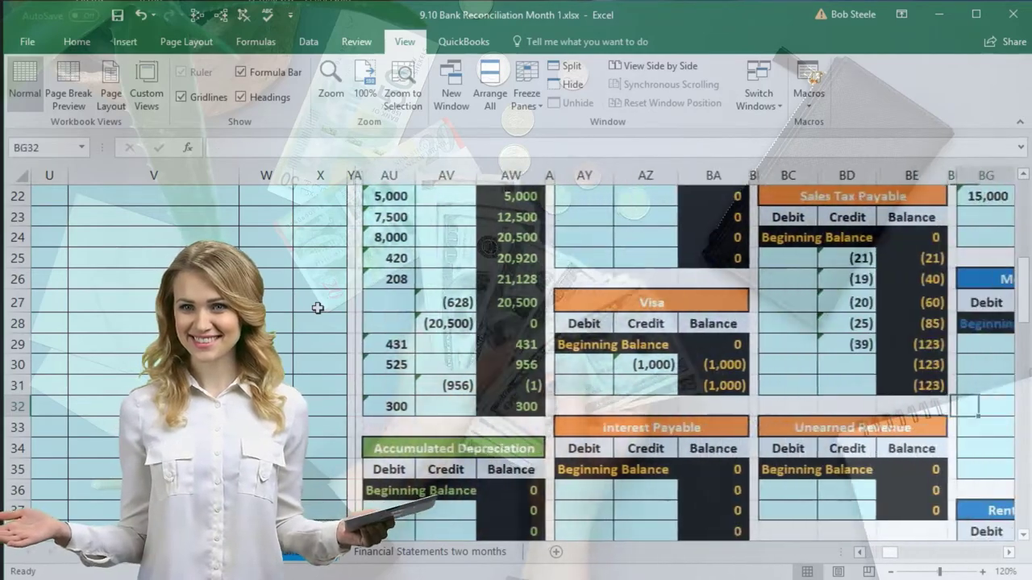
{"action": "key", "text": "Right"}
{"action": "key", "text": "Right"}
{"action": "key", "text": "Right"}
{"action": "key", "text": "Right"}
{"action": "key", "text": "Right"}
{"action": "key", "text": "Right"}
{"action": "key", "text": "Right"}
{"action": "key", "text": "Right"}
{"action": "key", "text": "Right"}
{"action": "key", "text": "Right"}
{"action": "key", "text": "Right"}
{"action": "key", "text": "Right"}
{"action": "key", "text": "Right"}
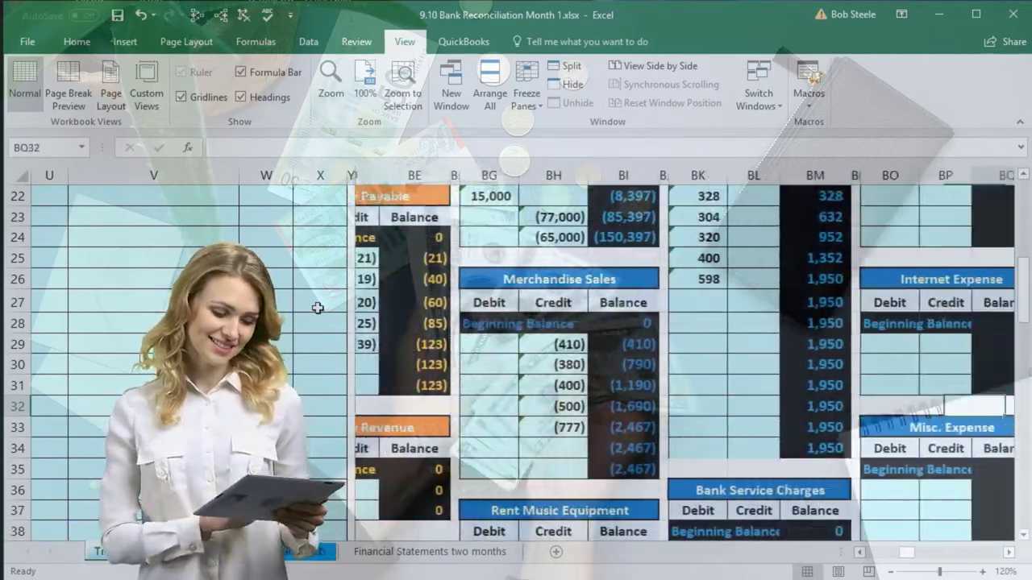
{"action": "key", "text": "Right"}
{"action": "key", "text": "Right"}
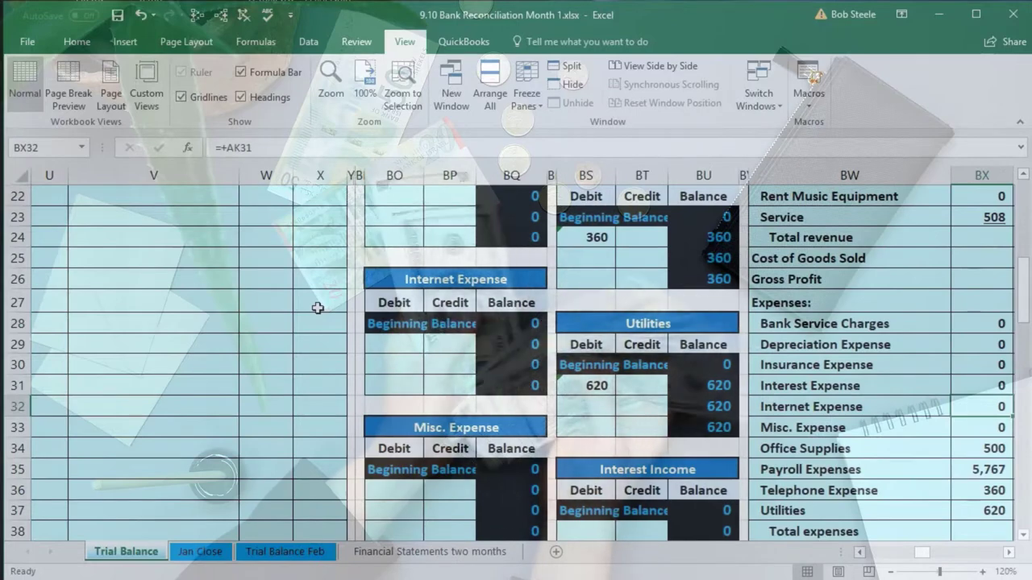
{"action": "left_click", "coordinate": [403, 489]}
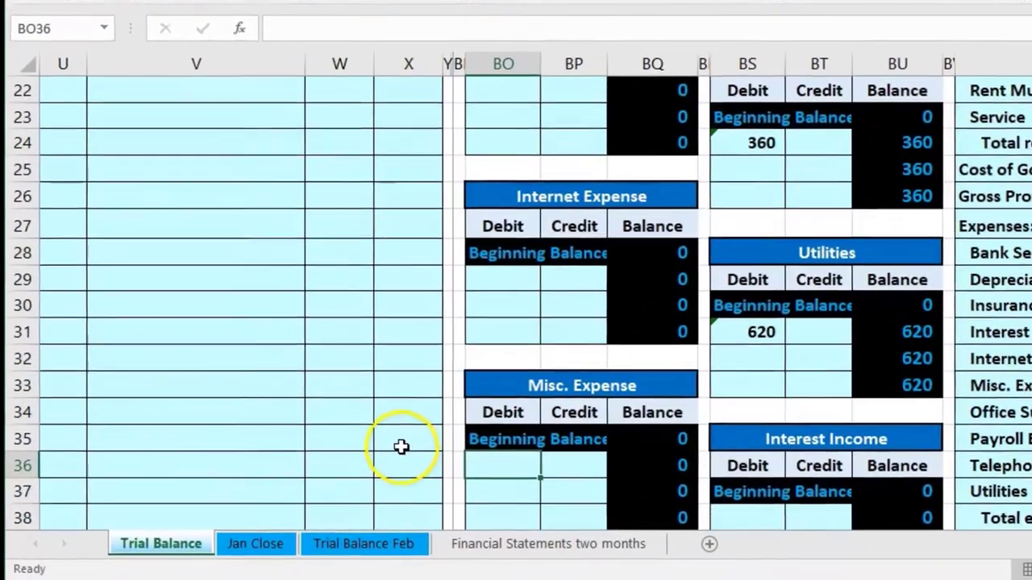
{"action": "scroll", "coordinate": [322, 476], "scroll_direction": "up", "scroll_amount": 4}
{"action": "scroll", "coordinate": [406, 445], "scroll_direction": "up", "scroll_amount": 1}
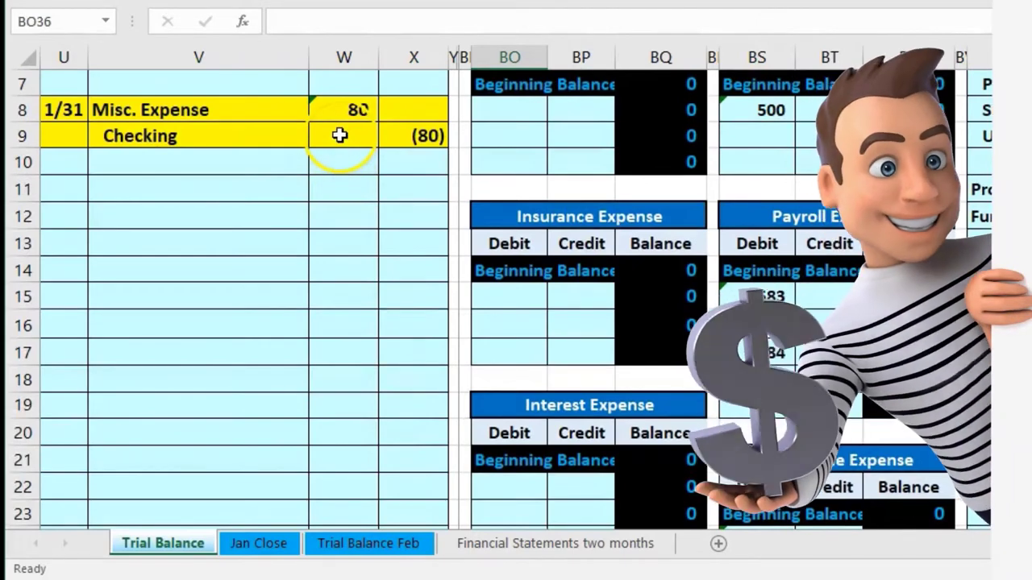
{"action": "scroll", "coordinate": [347, 170], "scroll_direction": "down", "scroll_amount": 3}
{"action": "scroll", "coordinate": [351, 184], "scroll_direction": "down", "scroll_amount": 3}
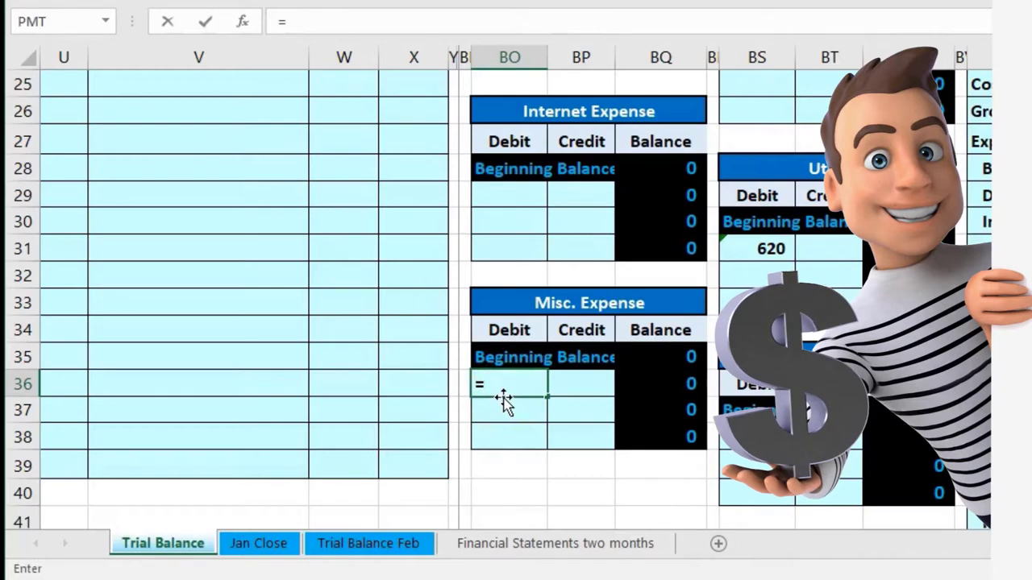
{"action": "scroll", "coordinate": [378, 353], "scroll_direction": "up", "scroll_amount": 7}
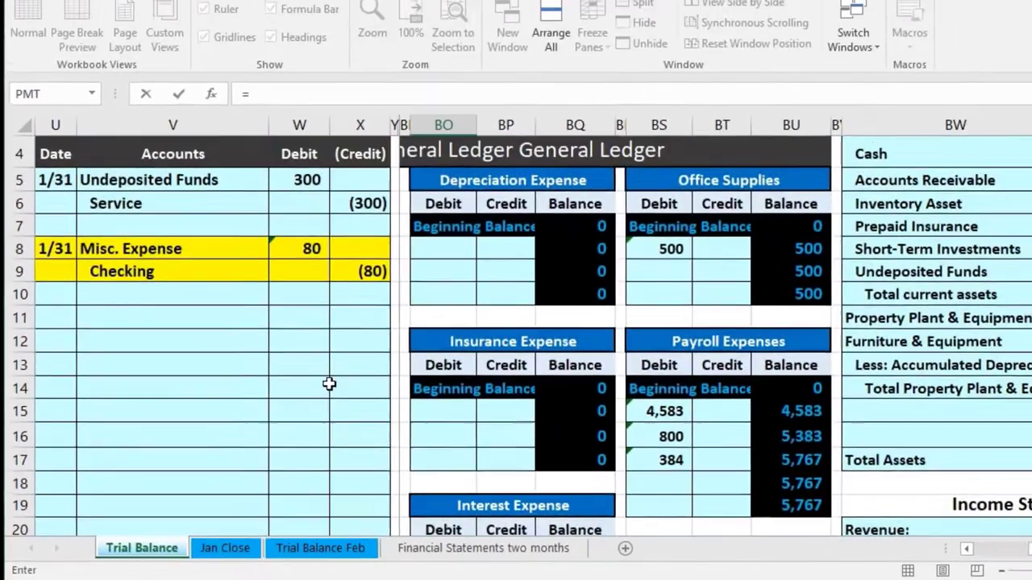
{"action": "left_click", "coordinate": [318, 277]}
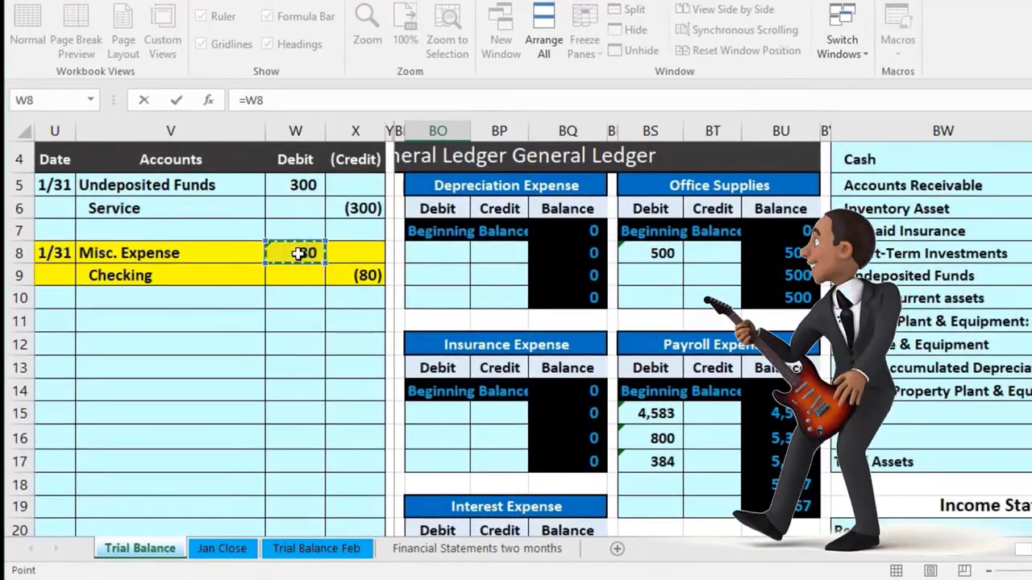
{"action": "key", "text": "Return"}
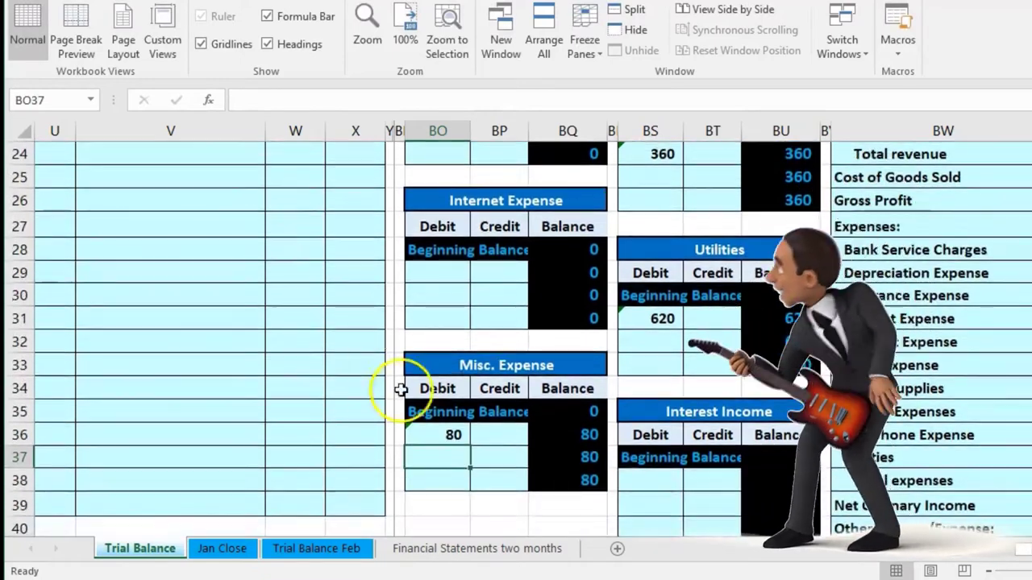
Check the Misc. Expense posting in the ledger, then its trial balance amount, the debits minus credits total and the net income.
{"action": "left_click", "coordinate": [556, 426]}
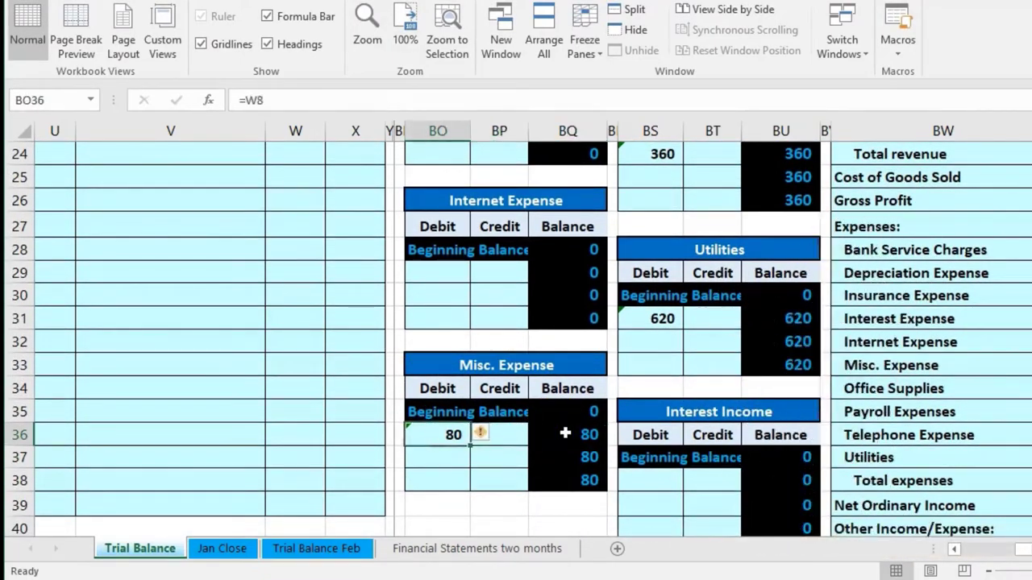
{"action": "key", "text": "Left"}
{"action": "key", "text": "Left"}
{"action": "key", "text": "Left"}
{"action": "key", "text": "Left"}
{"action": "key", "text": "Left"}
{"action": "key", "text": "Left"}
{"action": "key", "text": "Left"}
{"action": "key", "text": "Left"}
{"action": "key", "text": "Left"}
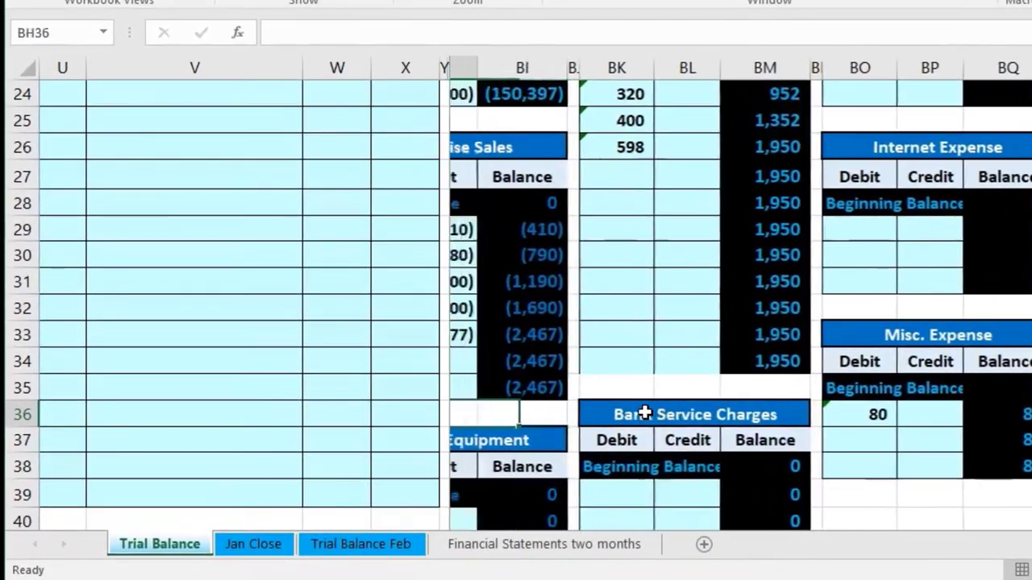
{"action": "key", "text": "Left"}
{"action": "key", "text": "Left"}
{"action": "key", "text": "Left"}
{"action": "key", "text": "Left"}
{"action": "key", "text": "Left"}
{"action": "key", "text": "Left"}
{"action": "key", "text": "Left"}
{"action": "key", "text": "Left"}
{"action": "key", "text": "Left"}
{"action": "key", "text": "Left"}
{"action": "key", "text": "Left"}
{"action": "key", "text": "Left"}
{"action": "key", "text": "Left"}
{"action": "key", "text": "Left"}
{"action": "key", "text": "Left"}
{"action": "key", "text": "Left"}
{"action": "key", "text": "Left"}
{"action": "key", "text": "Left"}
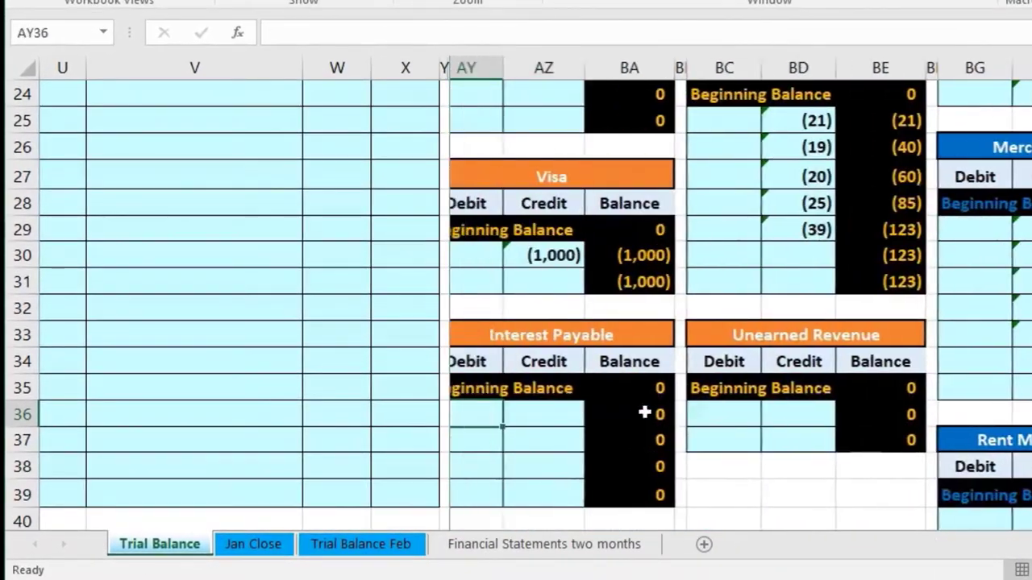
{"action": "key", "text": "Left"}
{"action": "key", "text": "Left"}
{"action": "key", "text": "Left"}
{"action": "key", "text": "Left"}
{"action": "key", "text": "Left"}
{"action": "key", "text": "Left"}
{"action": "key", "text": "Left"}
{"action": "key", "text": "Left"}
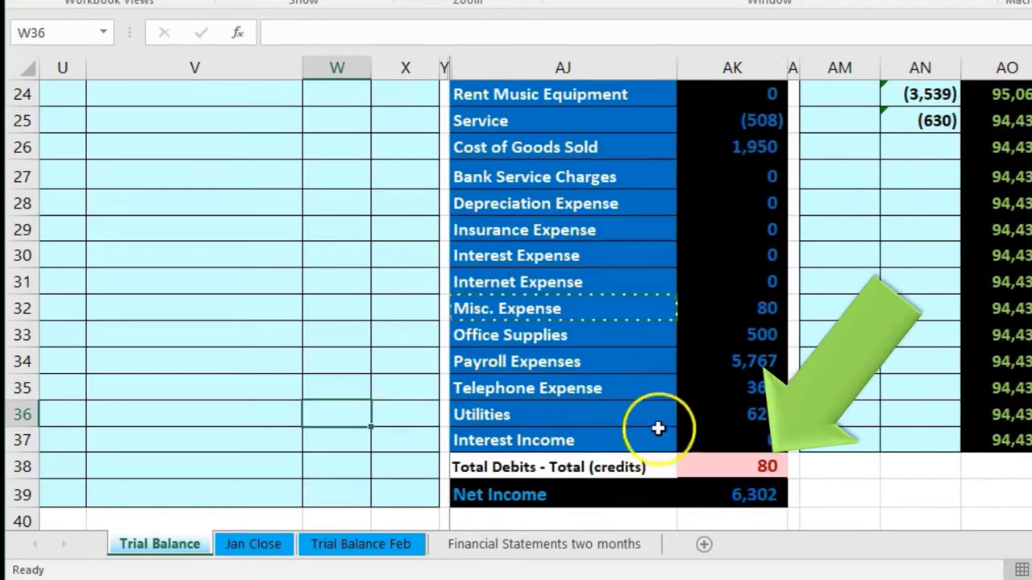
{"action": "left_click", "coordinate": [712, 457]}
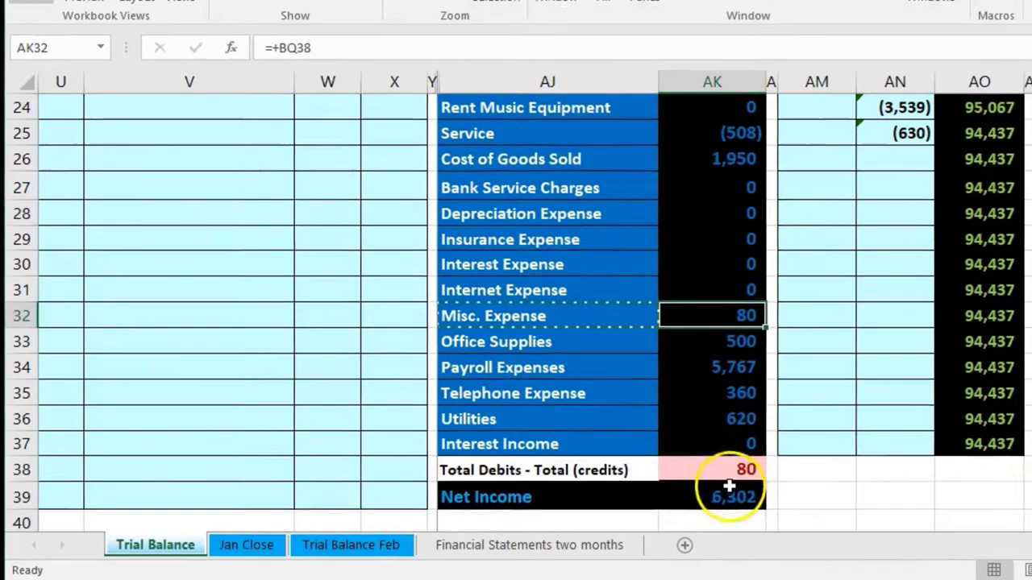
{"action": "left_click", "coordinate": [732, 494]}
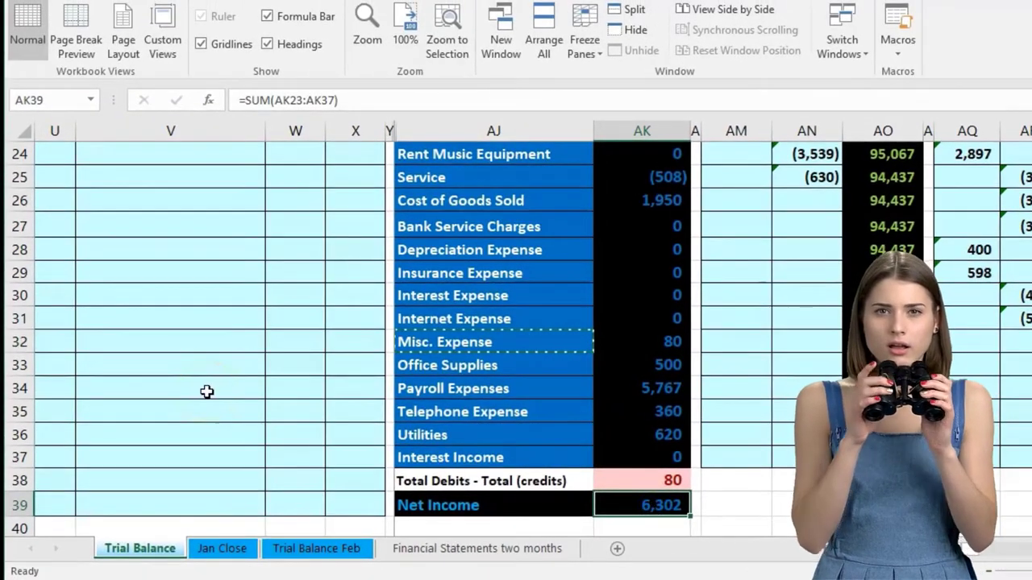
Post the journal's Checking credit to the general ledger by entering =X9 in credit cell AN26 of the Checking account.
{"action": "scroll", "coordinate": [206, 392], "scroll_direction": "up", "scroll_amount": 7}
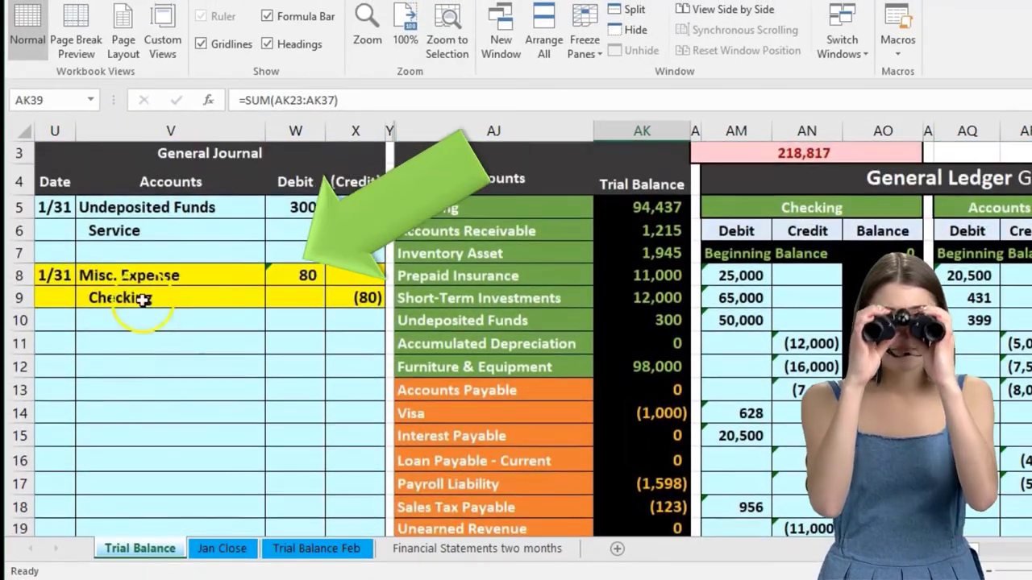
{"action": "left_click_drag", "start_coordinate": [137, 275], "coordinate": [288, 288]}
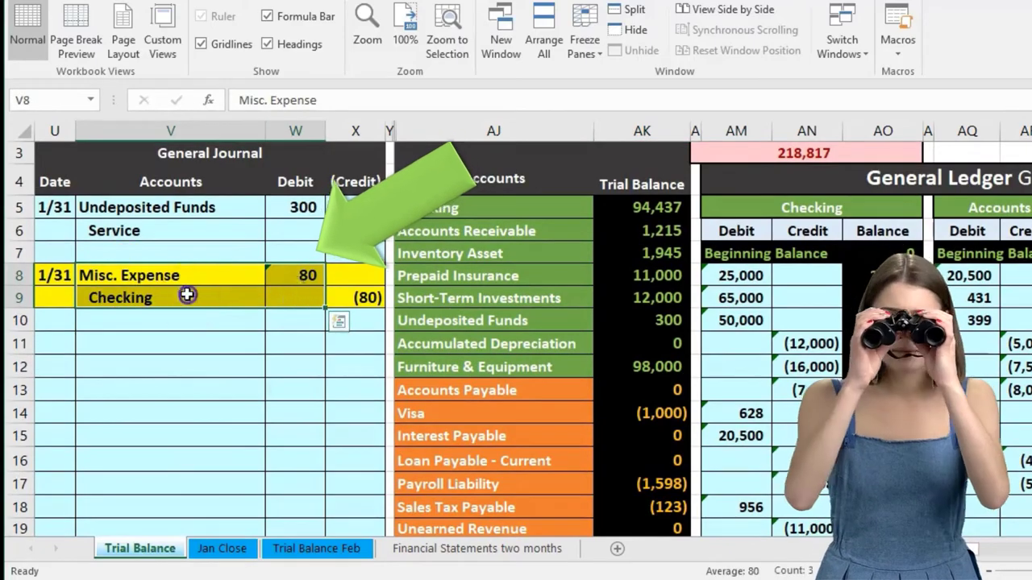
{"action": "left_click_drag", "start_coordinate": [187, 296], "coordinate": [367, 304]}
{"action": "left_click_drag", "start_coordinate": [433, 213], "coordinate": [612, 213]}
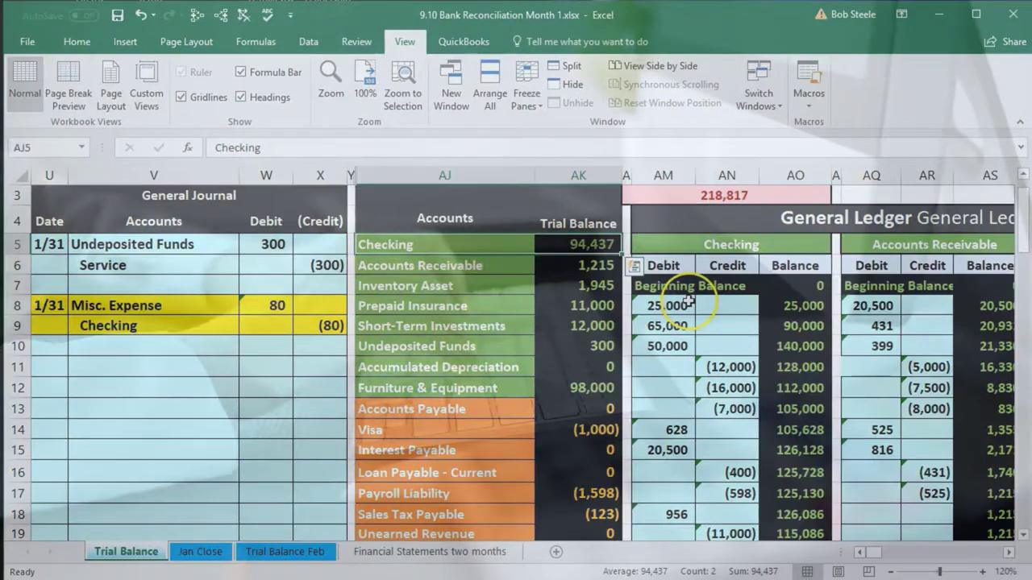
{"action": "scroll", "coordinate": [685, 300], "scroll_direction": "down", "scroll_amount": 2}
{"action": "scroll", "coordinate": [685, 300], "scroll_direction": "down", "scroll_amount": 2}
{"action": "scroll", "coordinate": [688, 299], "scroll_direction": "down", "scroll_amount": 1}
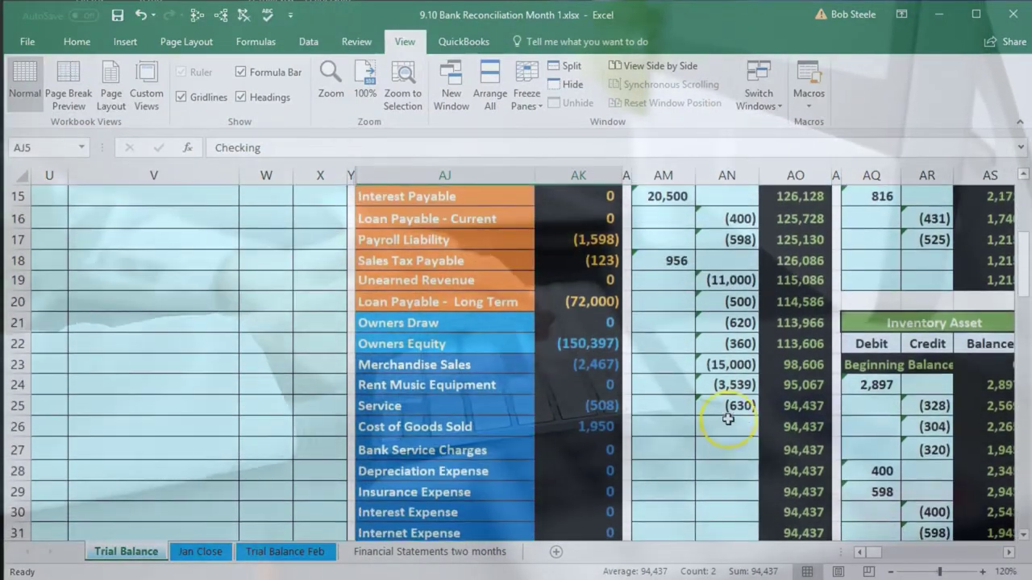
{"action": "left_click", "coordinate": [729, 425]}
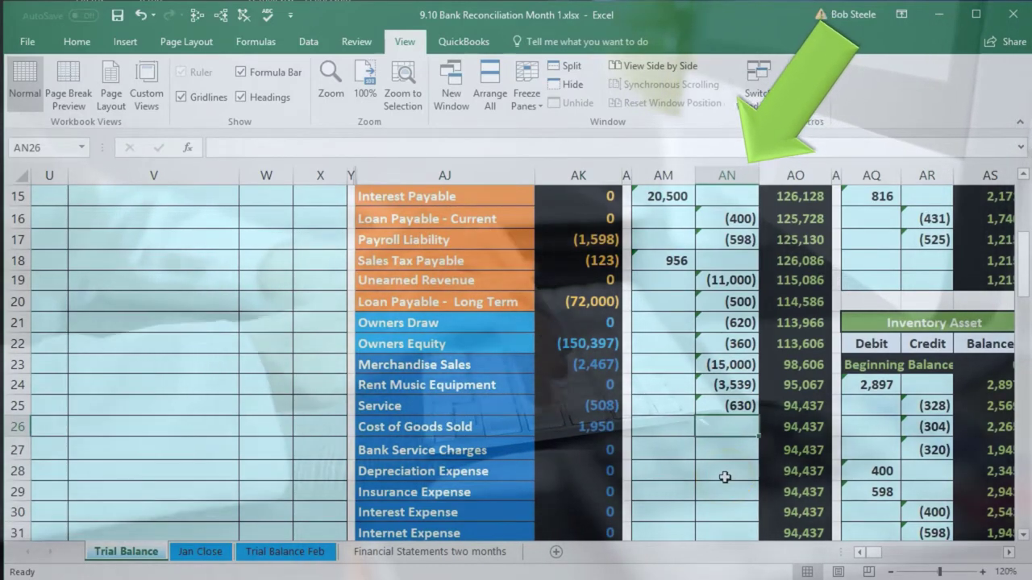
{"action": "type", "text": "="}
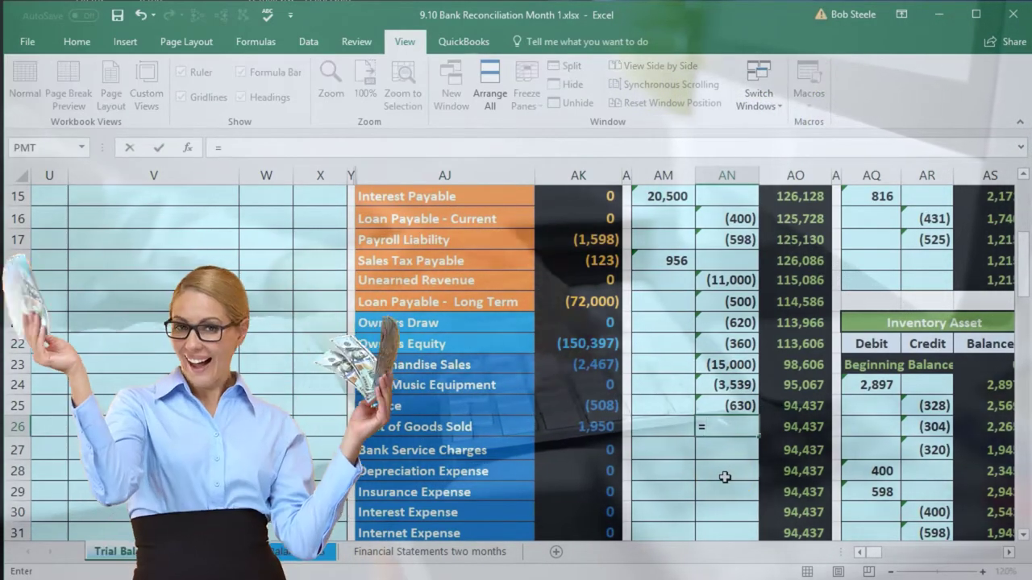
{"action": "scroll", "coordinate": [380, 442], "scroll_direction": "up", "scroll_amount": 3}
{"action": "left_click", "coordinate": [320, 260]}
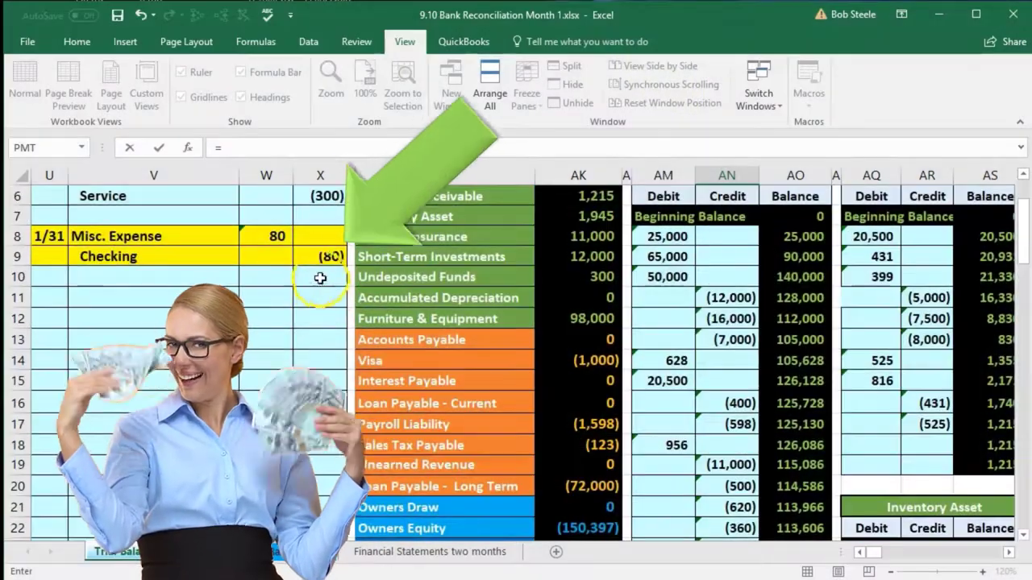
{"action": "key", "text": "Return"}
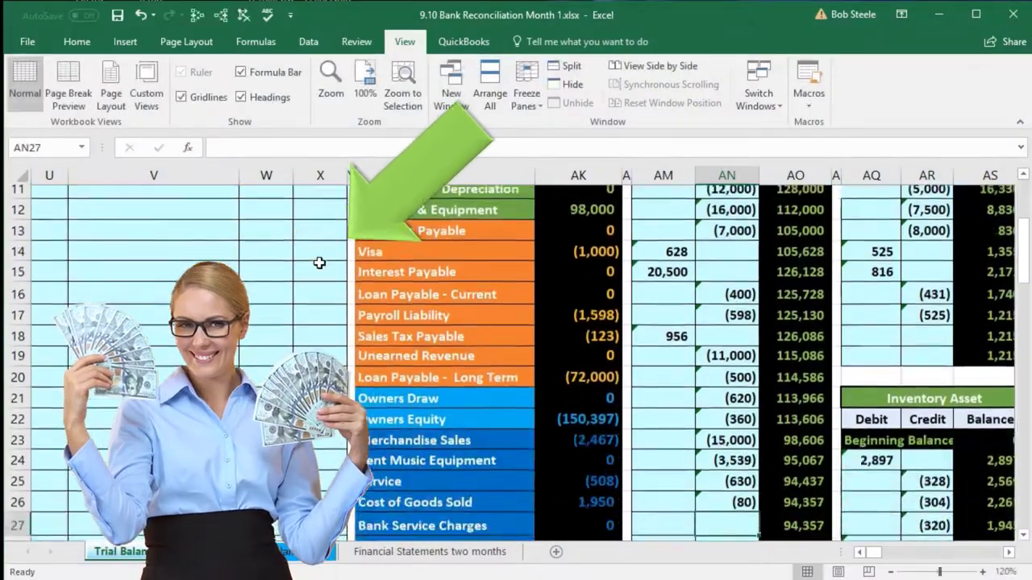
Check the Checking balance in the ledger and trial balance, then the book balance adjustments in the bank reconciliation on the Trial Balance Feb sheet.
{"action": "scroll", "coordinate": [546, 399], "scroll_direction": "down", "scroll_amount": 1}
{"action": "left_click", "coordinate": [797, 427]}
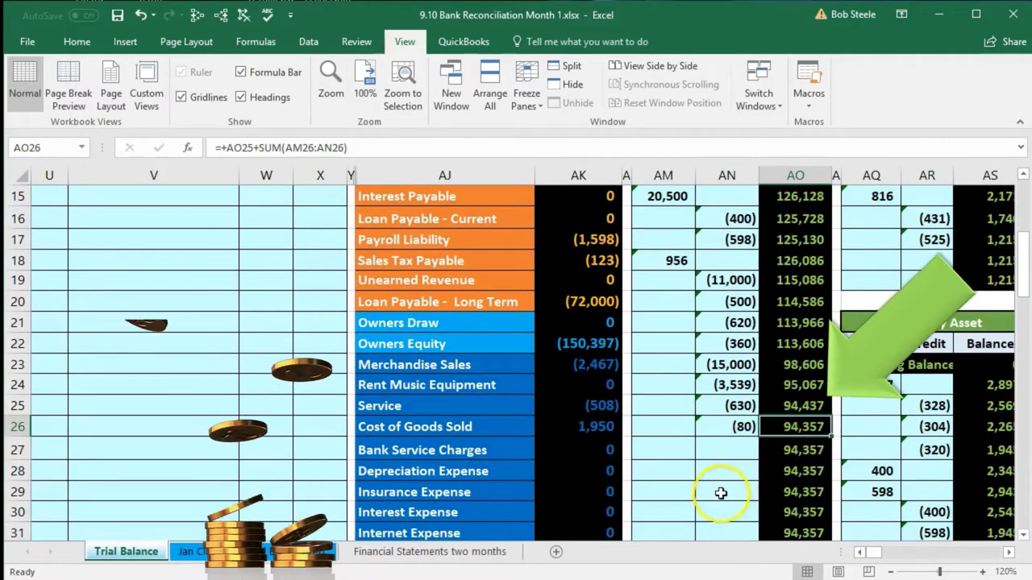
{"action": "scroll", "coordinate": [710, 490], "scroll_direction": "up", "scroll_amount": 4}
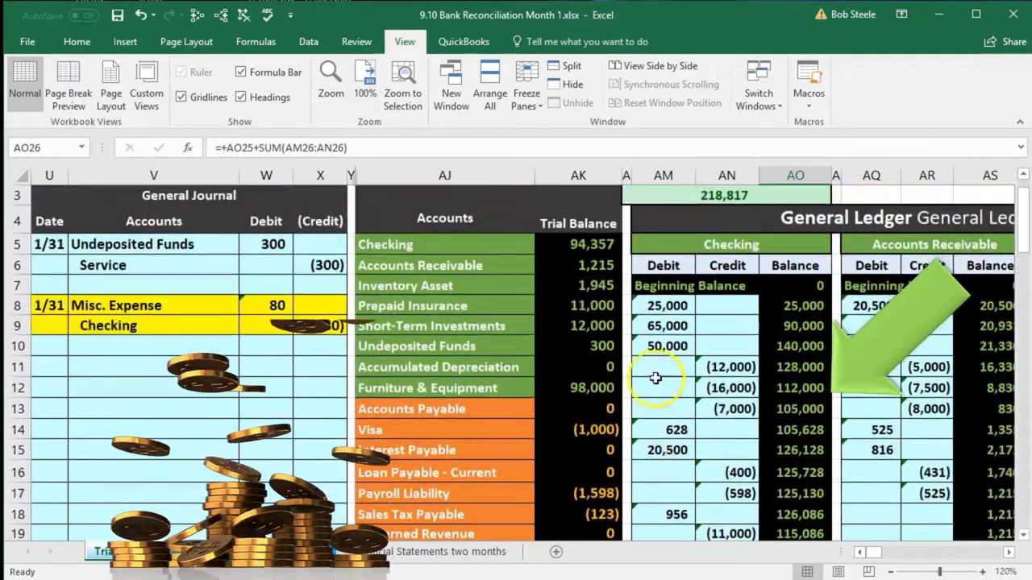
{"action": "left_click", "coordinate": [593, 244]}
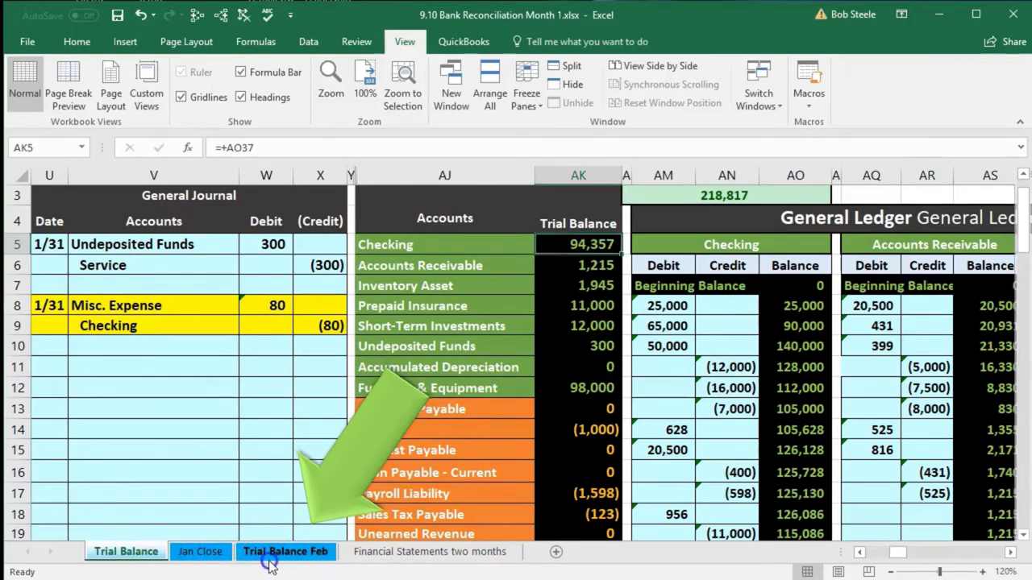
{"action": "left_click", "coordinate": [274, 557]}
{"action": "left_click_drag", "start_coordinate": [774, 439], "coordinate": [894, 439]}
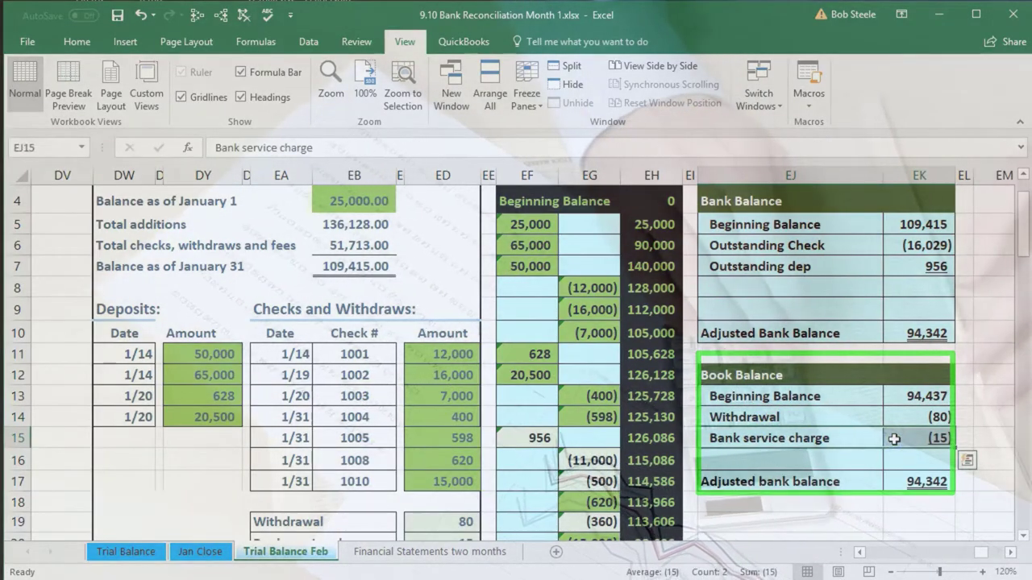
{"action": "scroll", "coordinate": [881, 436], "scroll_direction": "up", "scroll_amount": 1}
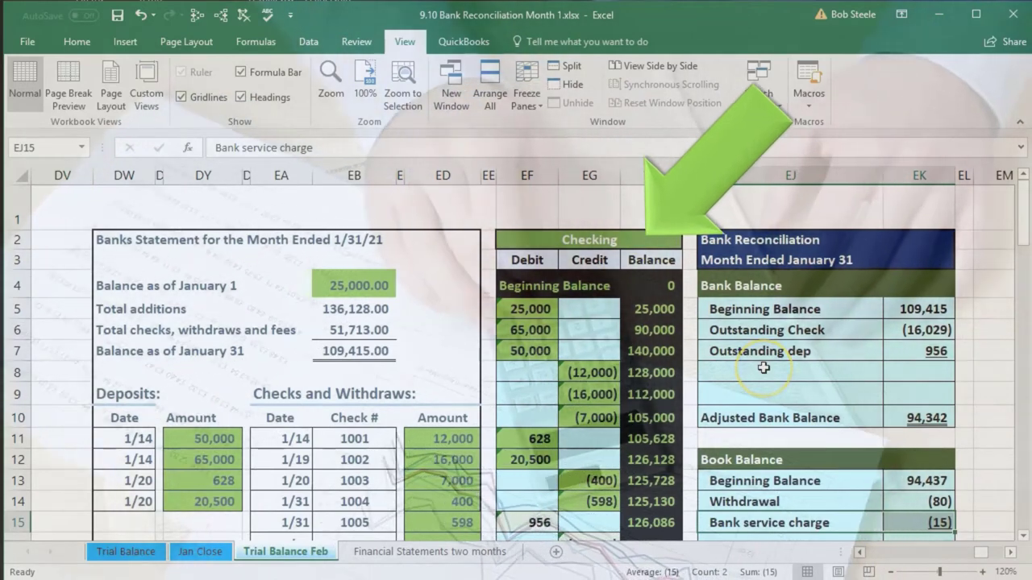
{"action": "scroll", "coordinate": [770, 384], "scroll_direction": "down", "scroll_amount": 2}
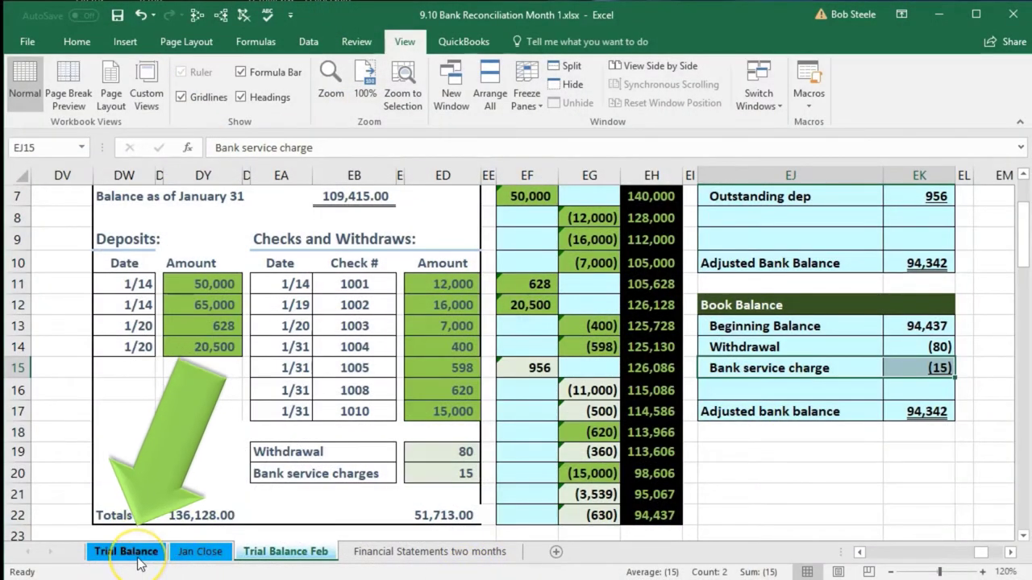
Start the next journal entry on the Trial Balance sheet by entering the date 1/31 in U11.
{"action": "left_click", "coordinate": [129, 553]}
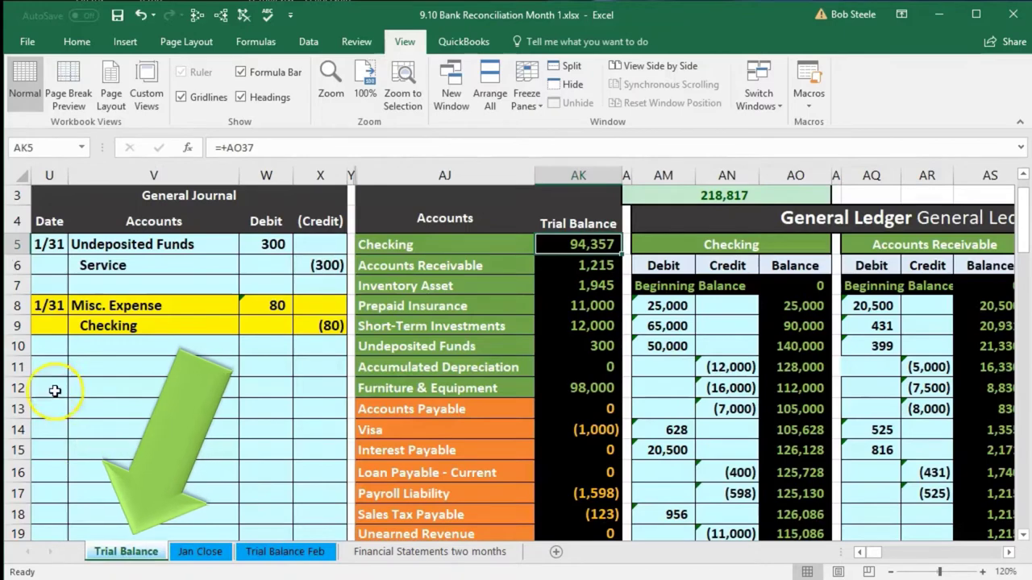
{"action": "left_click", "coordinate": [50, 367]}
{"action": "type", "text": "1"}
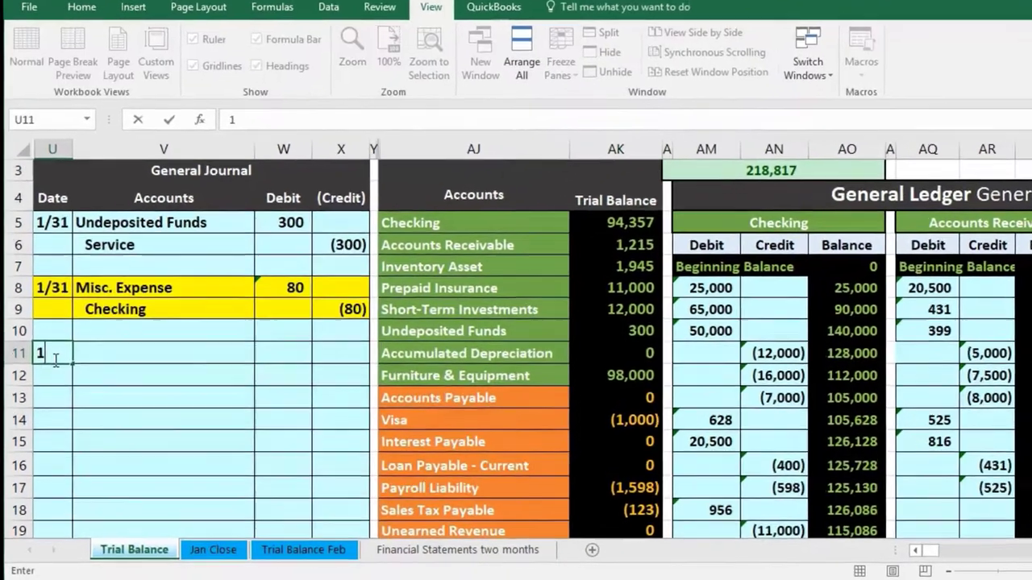
{"action": "type", "text": "/31"}
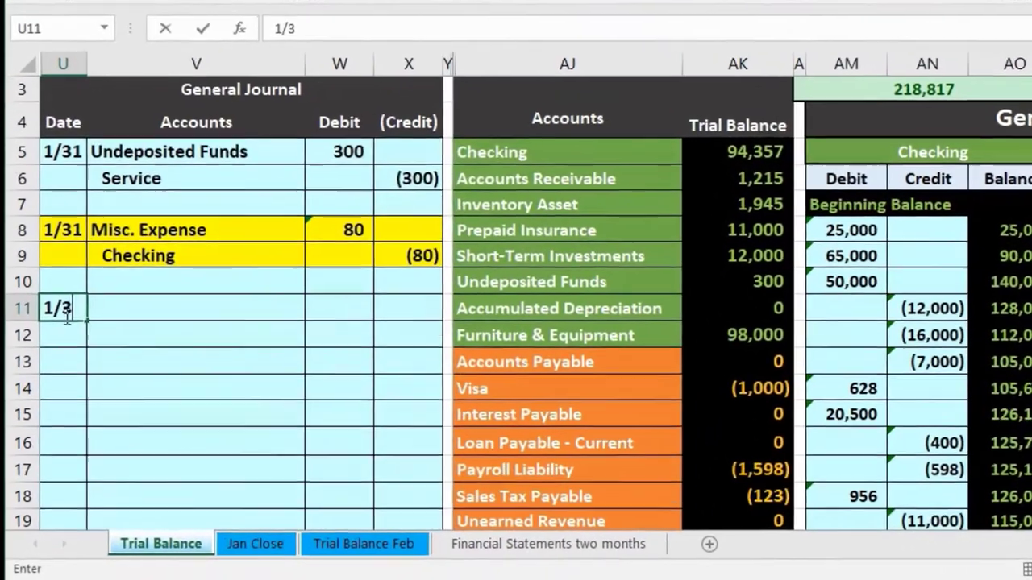
{"action": "key", "text": "Return"}
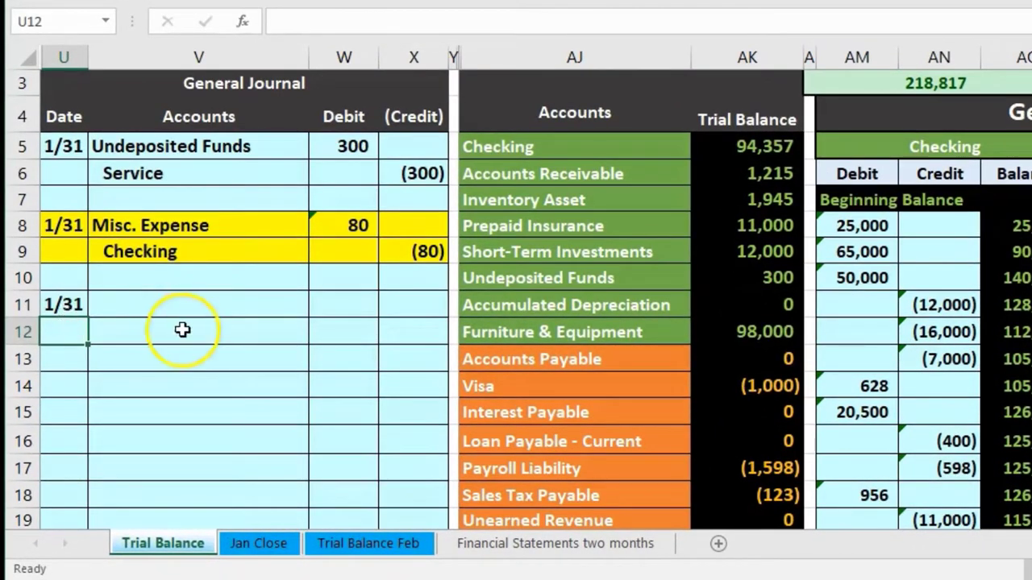
Copy the Checking account name from AJ5 into V12 as values only and indent it as the entry's credit account.
{"action": "left_click", "coordinate": [186, 303]}
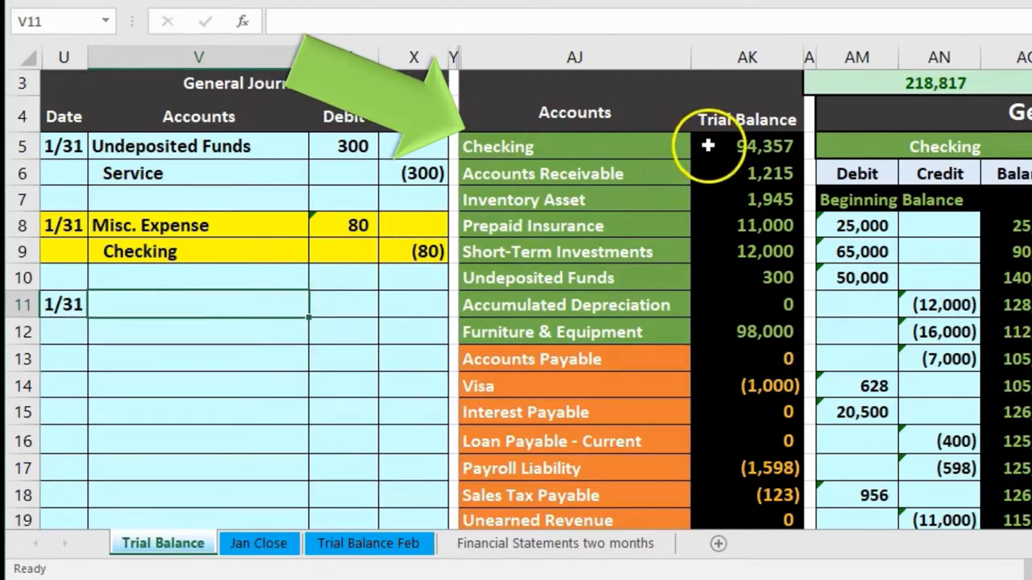
{"action": "left_click", "coordinate": [649, 150]}
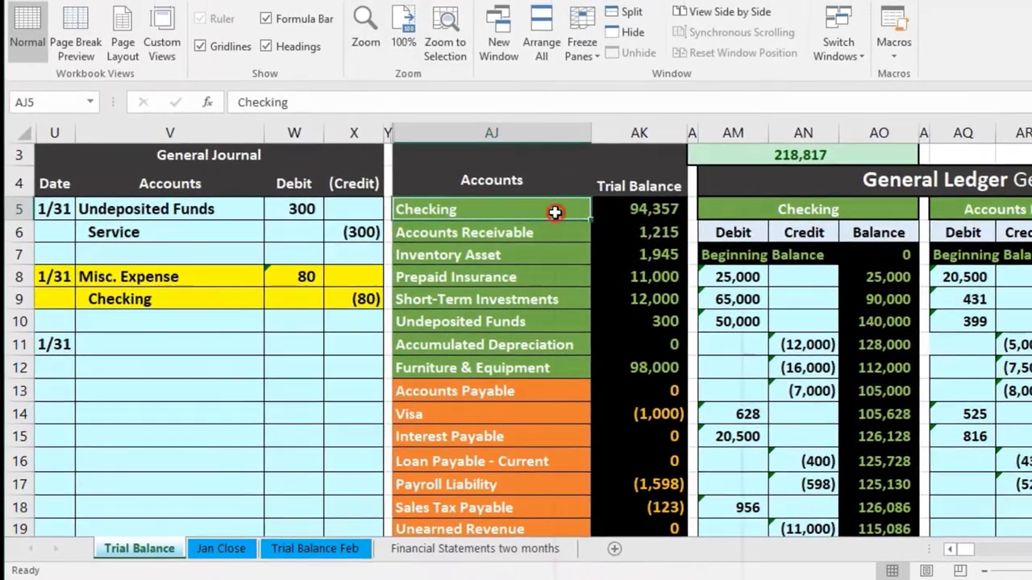
{"action": "right_click", "coordinate": [649, 150]}
{"action": "left_click", "coordinate": [598, 246]}
{"action": "left_click", "coordinate": [179, 368]}
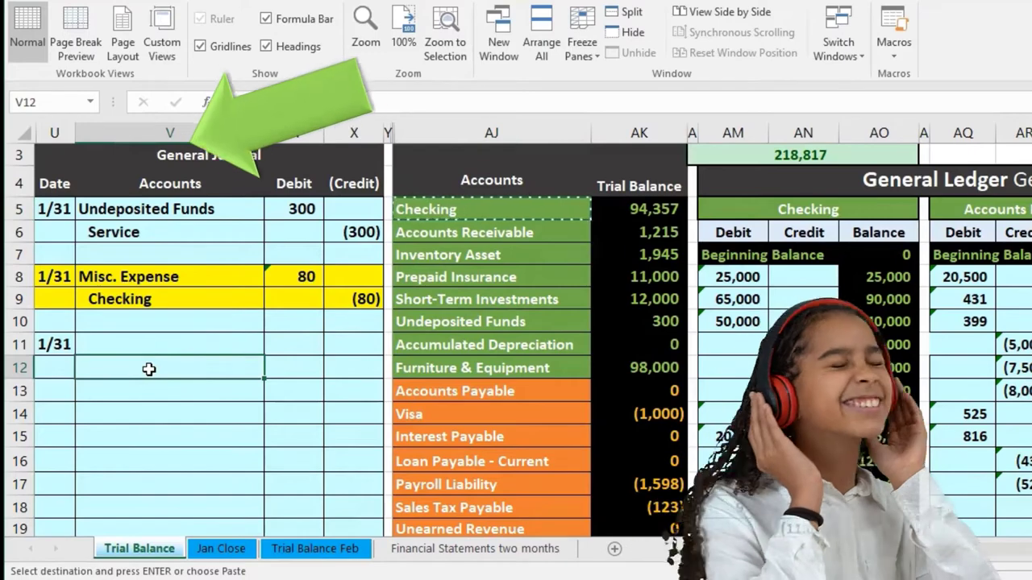
{"action": "right_click", "coordinate": [149, 369]}
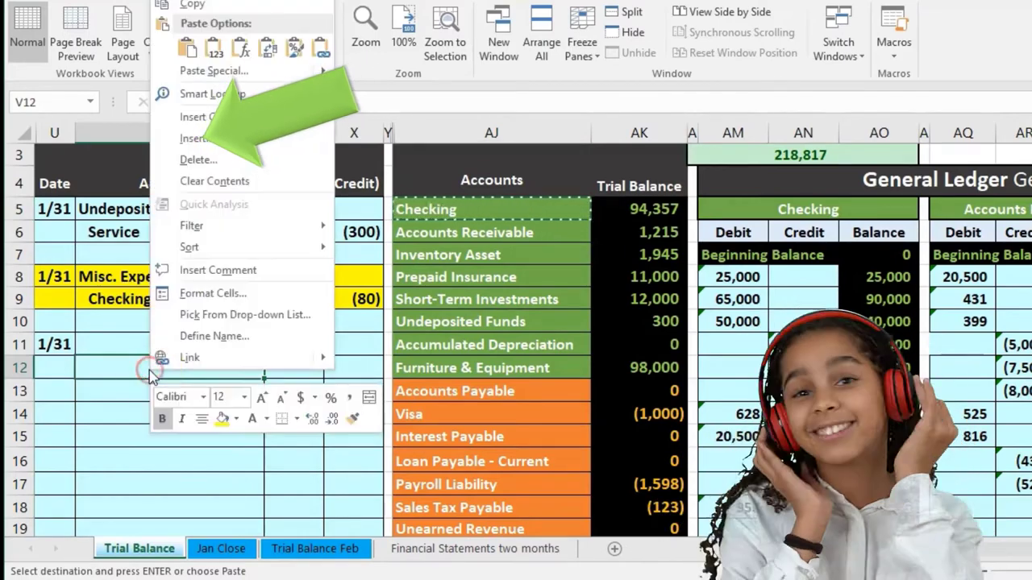
{"action": "left_click", "coordinate": [215, 46]}
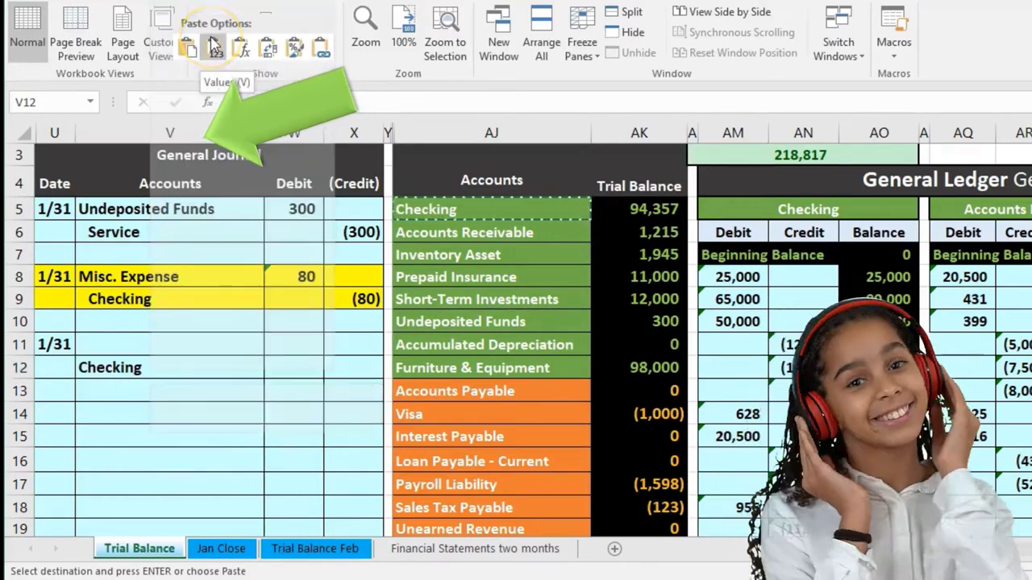
{"action": "left_click", "coordinate": [99, 9]}
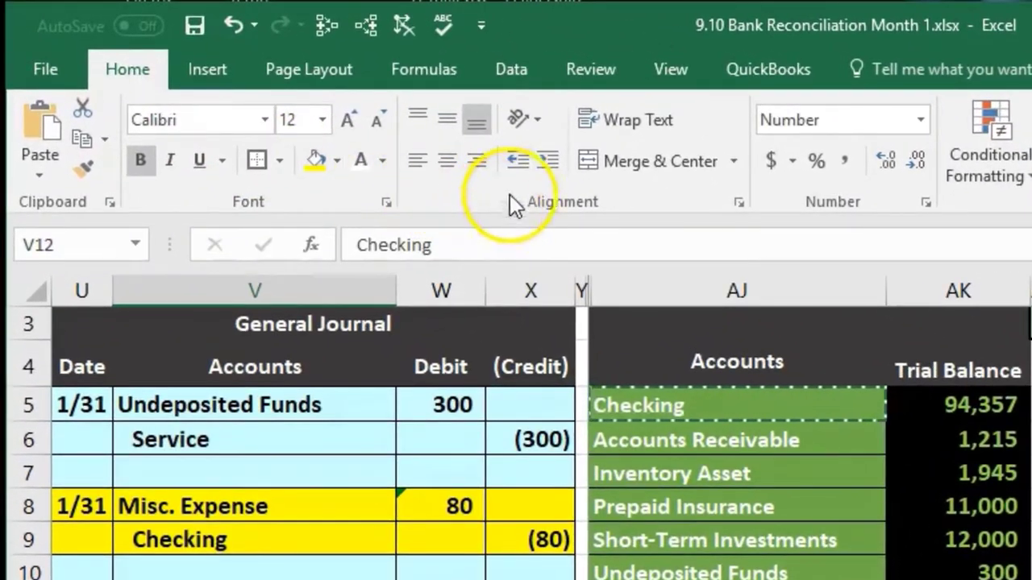
{"action": "left_click", "coordinate": [544, 167]}
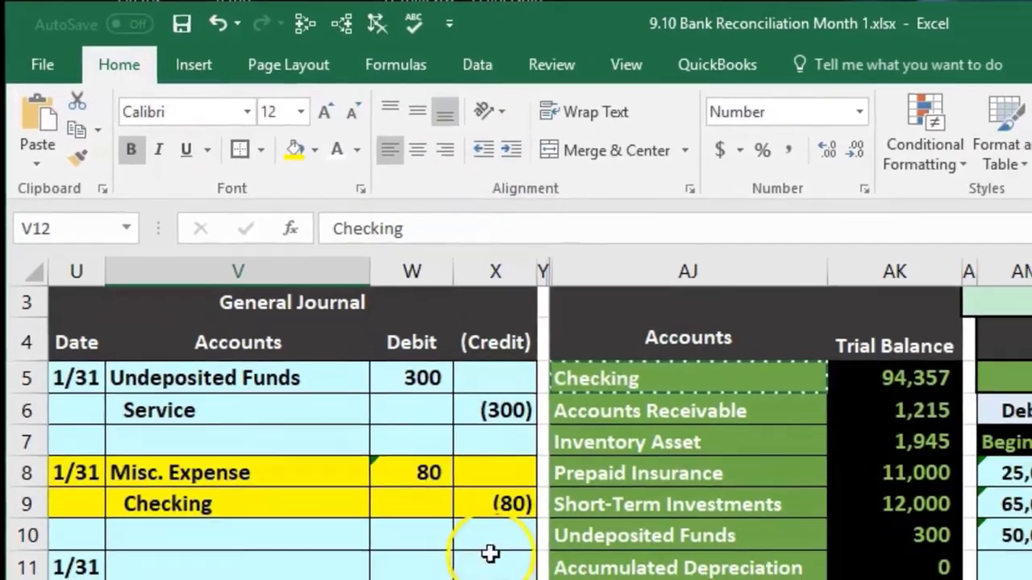
Enter -15 as the Checking credit in X12 and the negative of X12 as the debit in W11.
{"action": "left_click", "coordinate": [344, 426]}
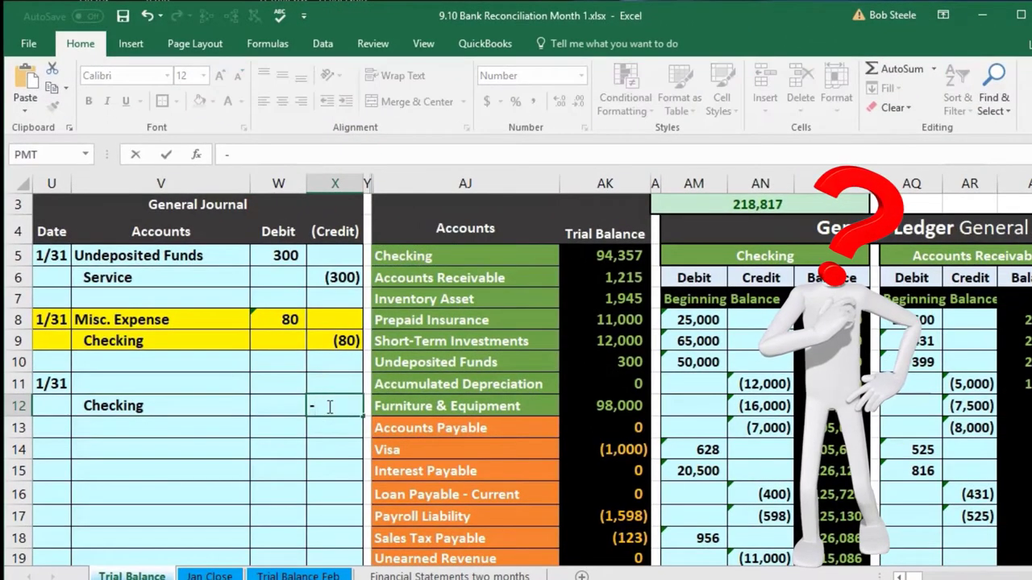
{"action": "key", "text": "Return"}
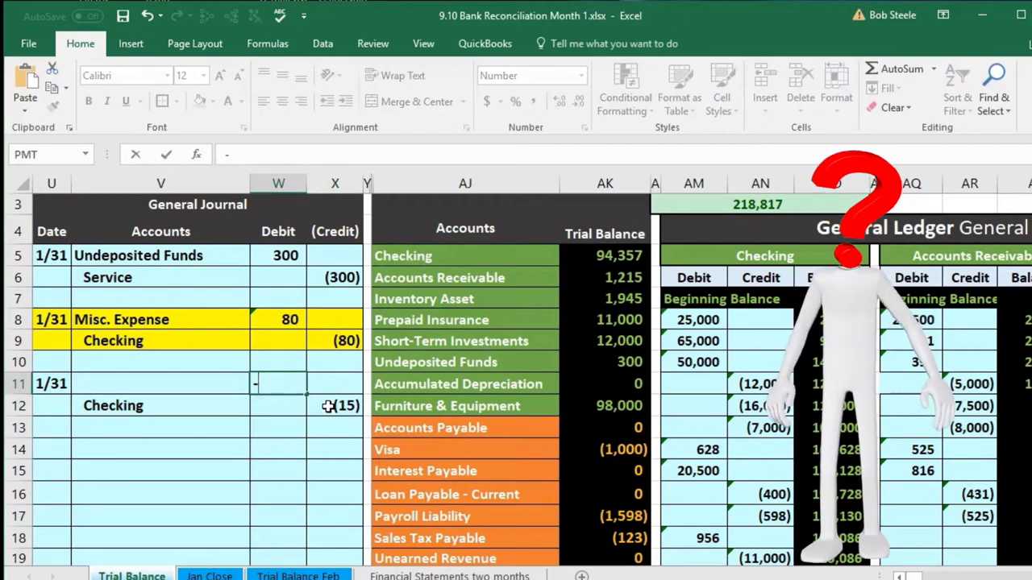
{"action": "key", "text": "Return"}
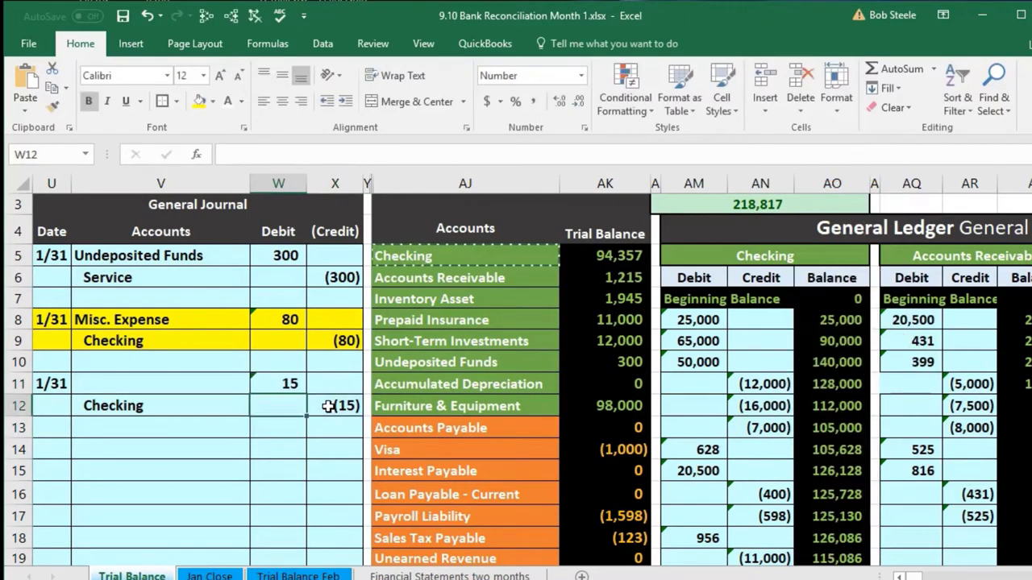
Copy the Bank Service Charges account name from AJ27 into V11 as values only for the entry's debit account.
{"action": "left_click", "coordinate": [440, 384]}
{"action": "scroll", "coordinate": [431, 367], "scroll_direction": "down", "scroll_amount": 3}
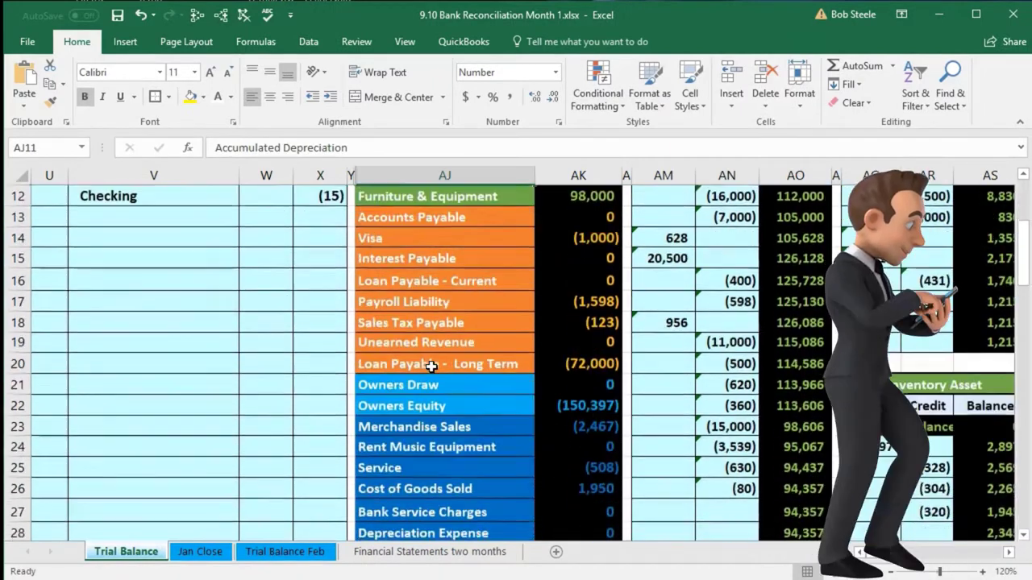
{"action": "scroll", "coordinate": [431, 367], "scroll_direction": "down", "scroll_amount": 2}
{"action": "scroll", "coordinate": [432, 367], "scroll_direction": "down", "scroll_amount": 1}
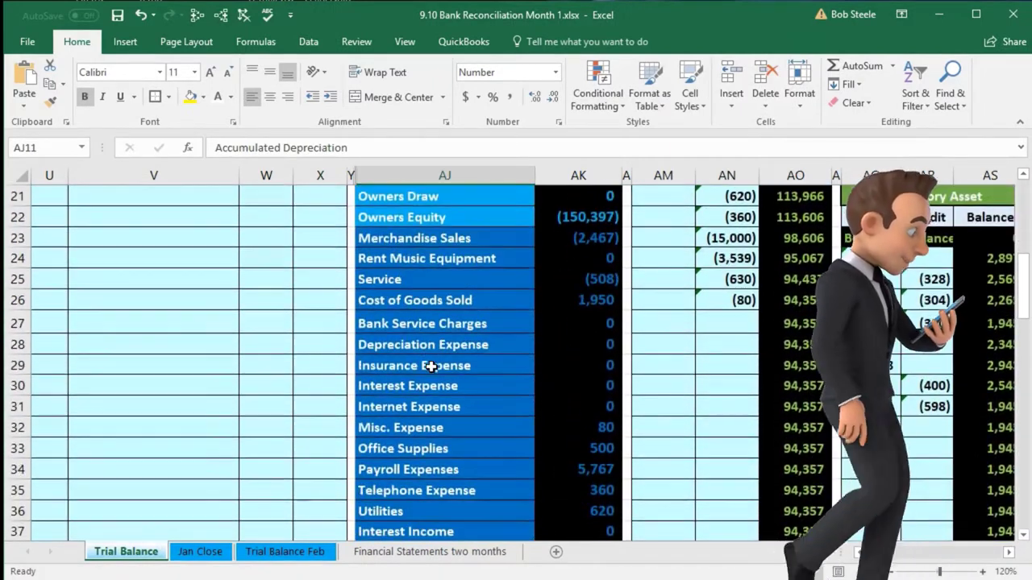
{"action": "scroll", "coordinate": [432, 366], "scroll_direction": "down", "scroll_amount": 1}
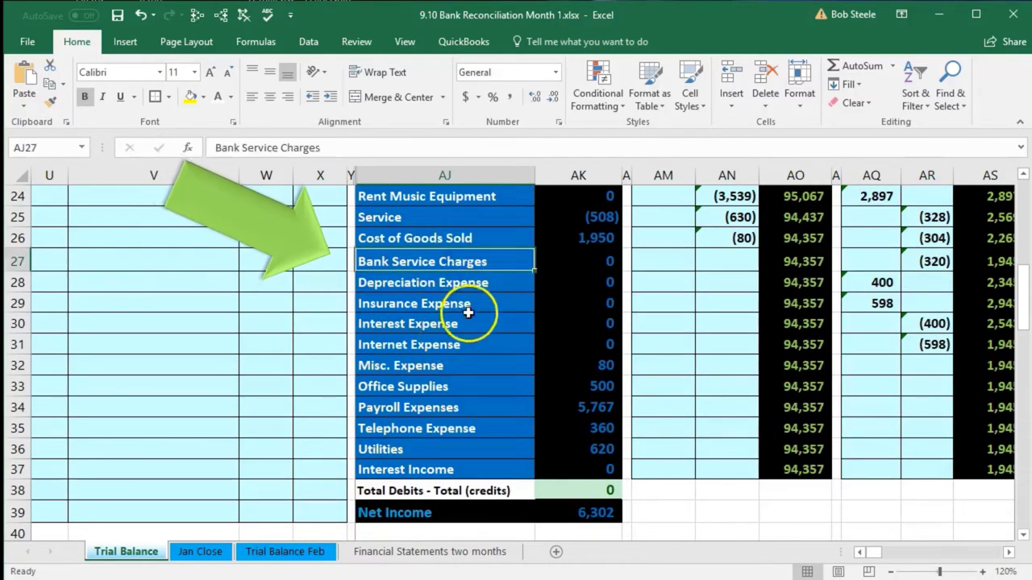
{"action": "right_click", "coordinate": [499, 263]}
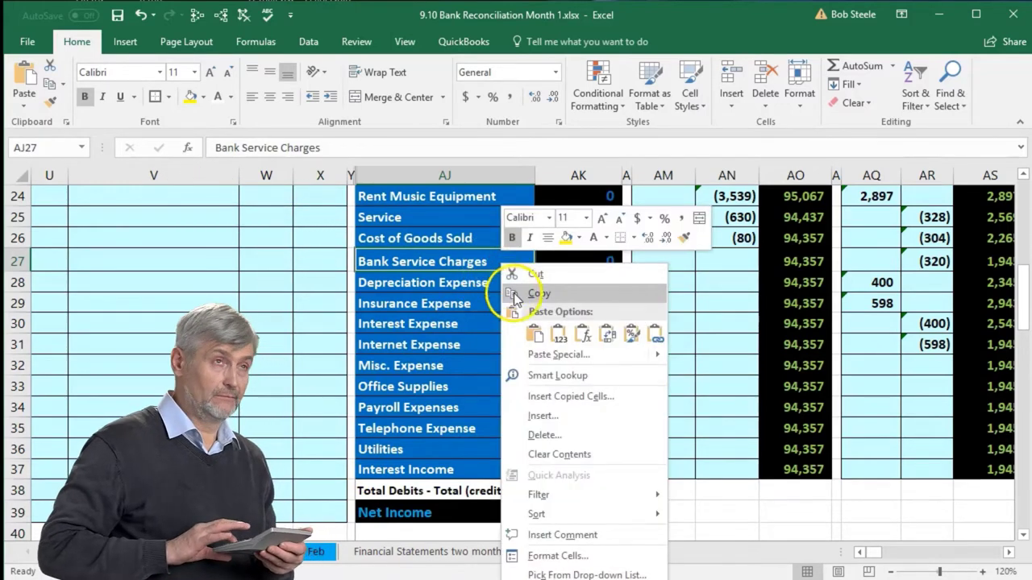
{"action": "left_click", "coordinate": [561, 295]}
{"action": "scroll", "coordinate": [274, 367], "scroll_direction": "up", "scroll_amount": 5}
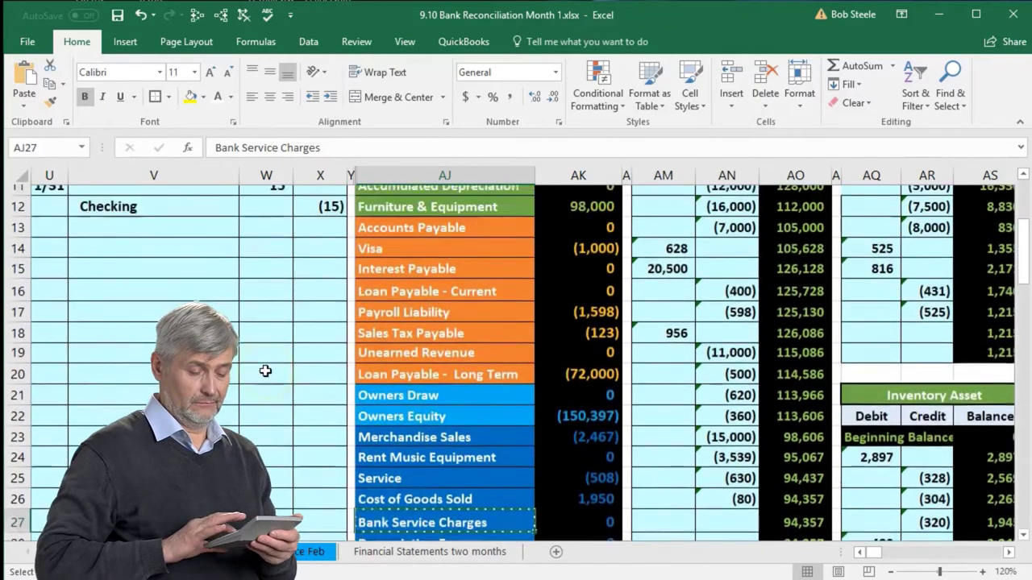
{"action": "left_click", "coordinate": [148, 242]}
{"action": "scroll", "coordinate": [139, 334], "scroll_direction": "up", "scroll_amount": 1}
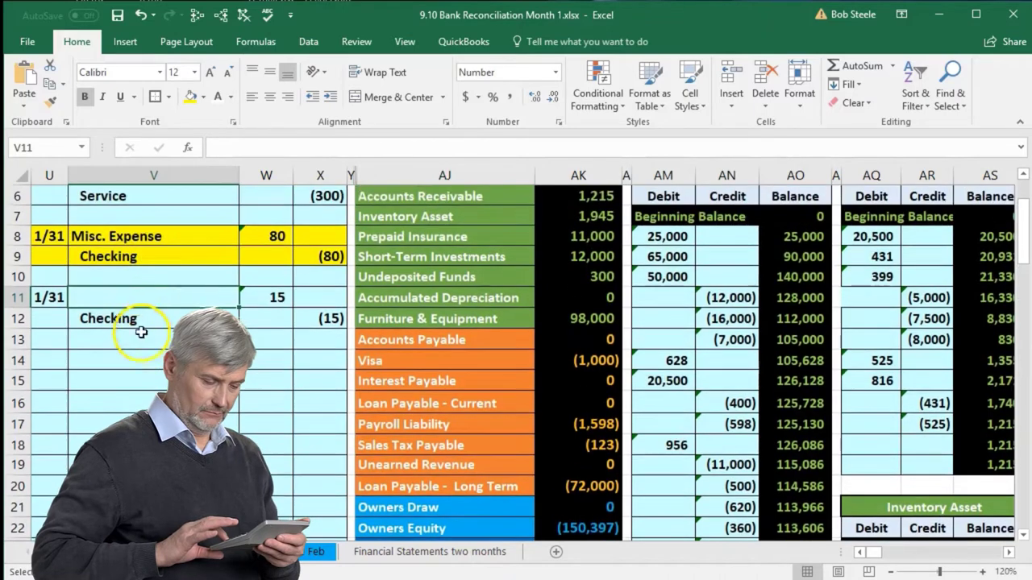
{"action": "right_click", "coordinate": [142, 297]}
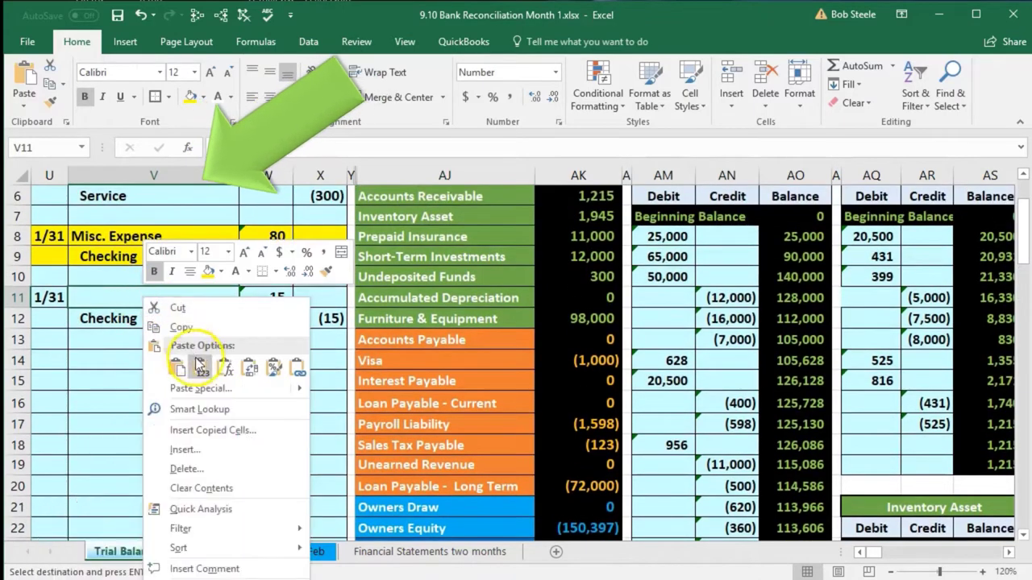
{"action": "left_click", "coordinate": [198, 362]}
Highlight the bank service charge journal entry in U11:X12 with yellow fill.
{"action": "scroll", "coordinate": [204, 387], "scroll_direction": "up", "scroll_amount": 2}
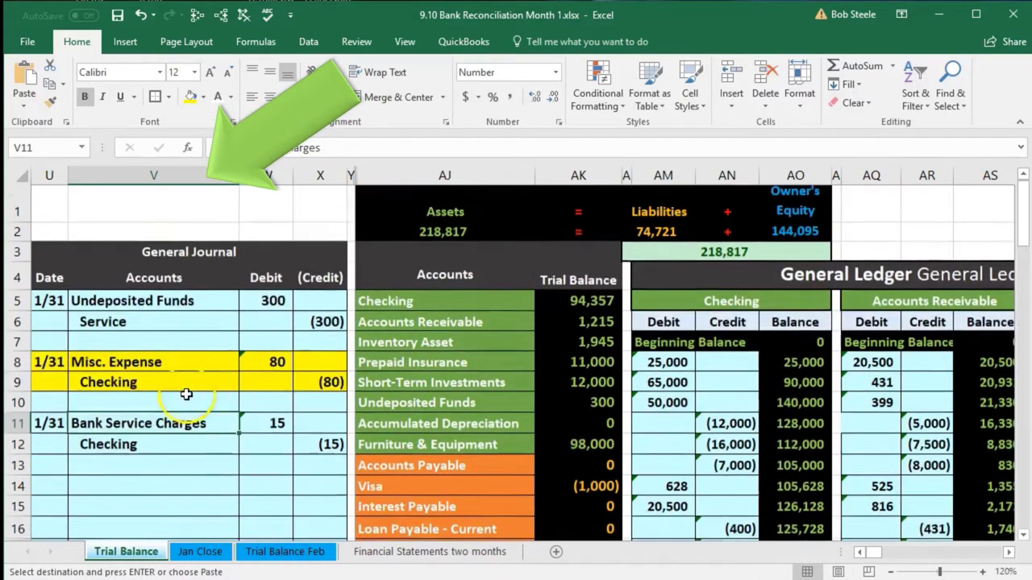
{"action": "right_click", "coordinate": [302, 449]}
{"action": "key", "text": "Escape"}
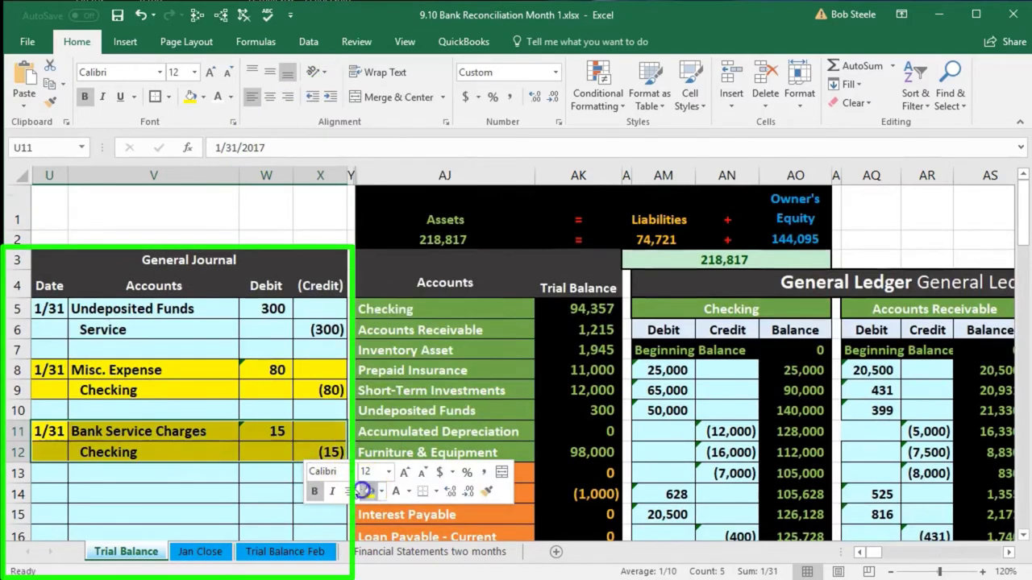
{"action": "left_click", "coordinate": [229, 478]}
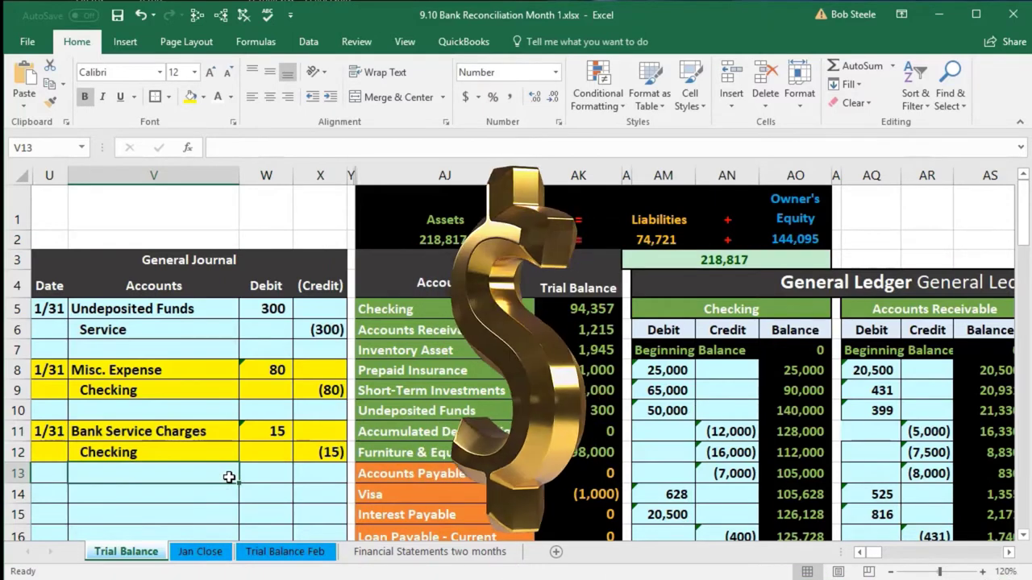
Post the journal entry's debit to the Bank Service Charges ledger account by entering =W11 in BK39.
{"action": "left_click_drag", "start_coordinate": [177, 433], "coordinate": [254, 428]}
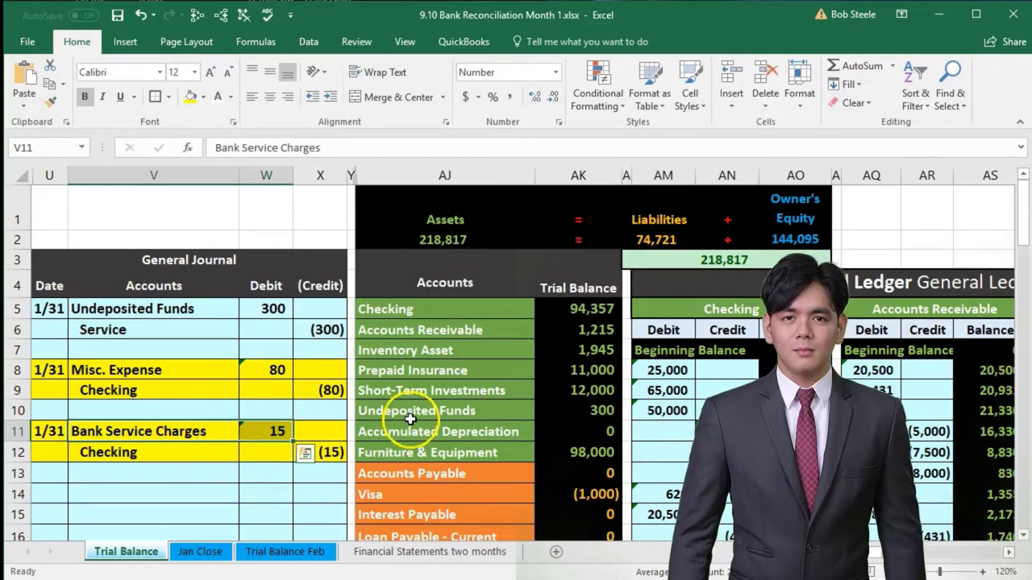
{"action": "scroll", "coordinate": [412, 433], "scroll_direction": "down", "scroll_amount": 5}
{"action": "left_click", "coordinate": [412, 432]}
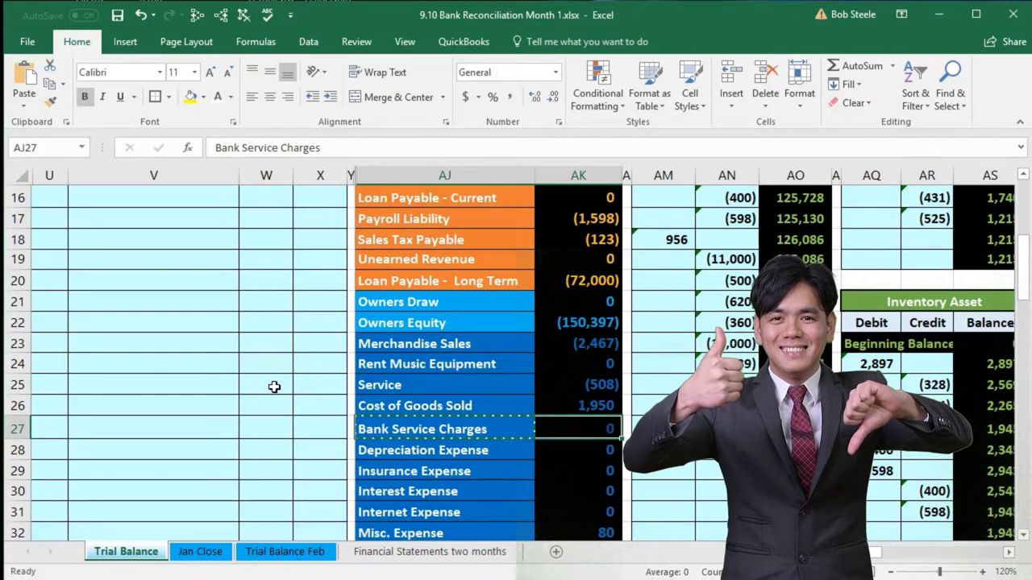
{"action": "key", "text": "Right"}
{"action": "key", "text": "Right"}
{"action": "key", "text": "Right"}
{"action": "key", "text": "Right"}
{"action": "key", "text": "Right"}
{"action": "key", "text": "Right"}
{"action": "key", "text": "Right"}
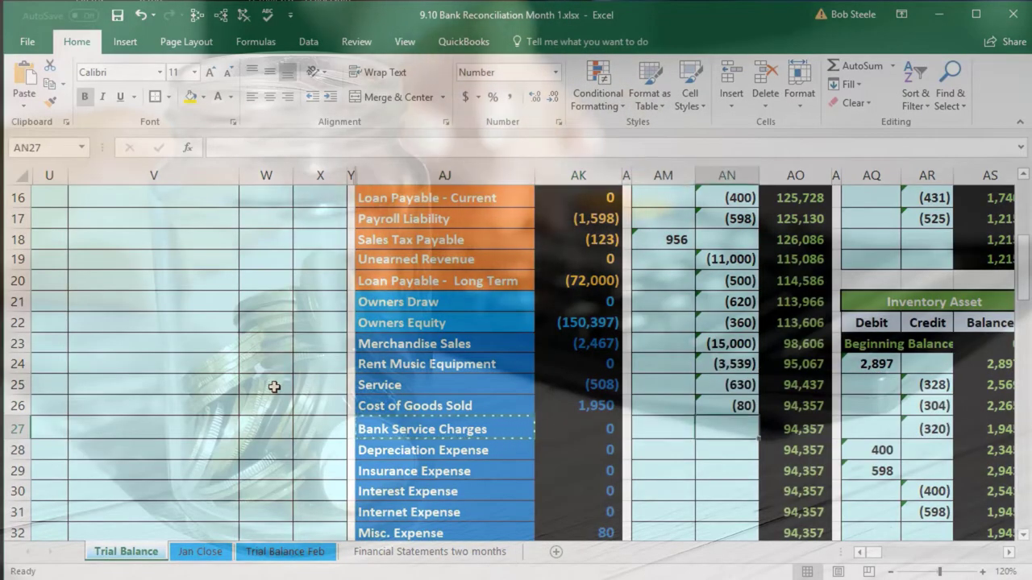
{"action": "key", "text": "Right"}
{"action": "key", "text": "Right"}
{"action": "key", "text": "Right"}
{"action": "key", "text": "Right"}
{"action": "key", "text": "Right"}
{"action": "key", "text": "Right"}
{"action": "key", "text": "Right"}
{"action": "key", "text": "Right"}
{"action": "key", "text": "Right"}
{"action": "key", "text": "Right"}
{"action": "key", "text": "Right"}
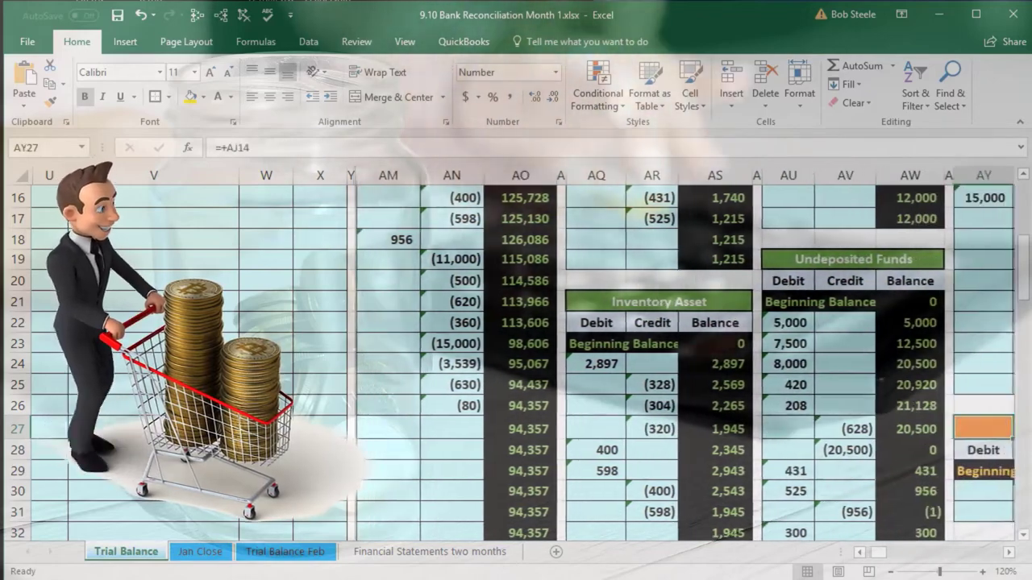
{"action": "key", "text": "Right"}
{"action": "key", "text": "Right"}
{"action": "key", "text": "Right"}
{"action": "key", "text": "Right"}
{"action": "key", "text": "Right"}
{"action": "key", "text": "Right"}
{"action": "key", "text": "Right"}
{"action": "key", "text": "Right"}
{"action": "key", "text": "Right"}
{"action": "key", "text": "Right"}
{"action": "key", "text": "Right"}
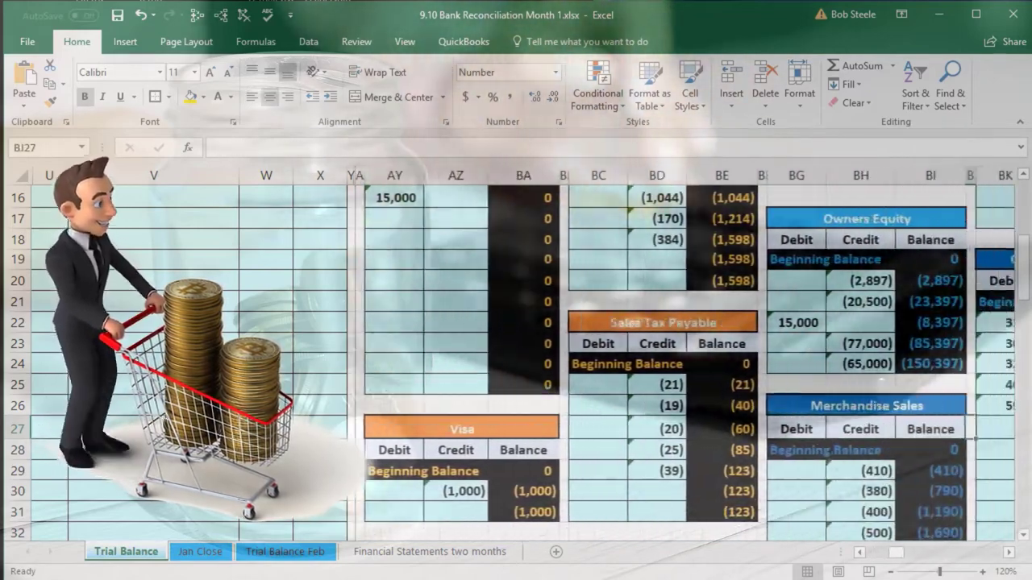
{"action": "key", "text": "Right"}
{"action": "key", "text": "Right"}
{"action": "key", "text": "Right"}
{"action": "key", "text": "Right"}
{"action": "key", "text": "Right"}
{"action": "key", "text": "Right"}
{"action": "key", "text": "Right"}
{"action": "key", "text": "Right"}
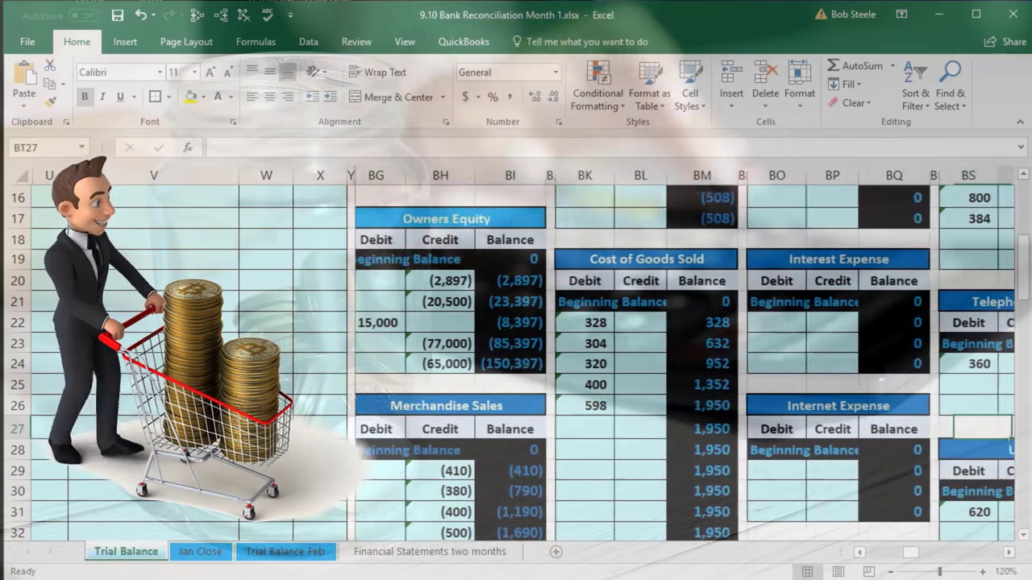
{"action": "key", "text": "Right"}
{"action": "key", "text": "Right"}
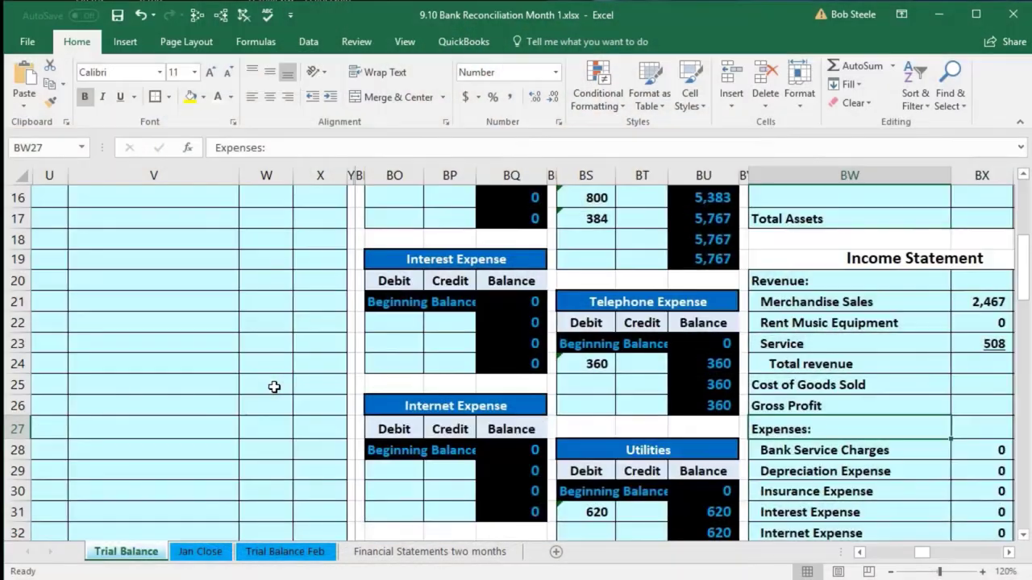
{"action": "scroll", "coordinate": [274, 387], "scroll_direction": "up", "scroll_amount": 1}
{"action": "scroll", "coordinate": [461, 395], "scroll_direction": "up", "scroll_amount": 3}
{"action": "scroll", "coordinate": [461, 395], "scroll_direction": "down", "scroll_amount": 2}
{"action": "scroll", "coordinate": [461, 393], "scroll_direction": "down", "scroll_amount": 6}
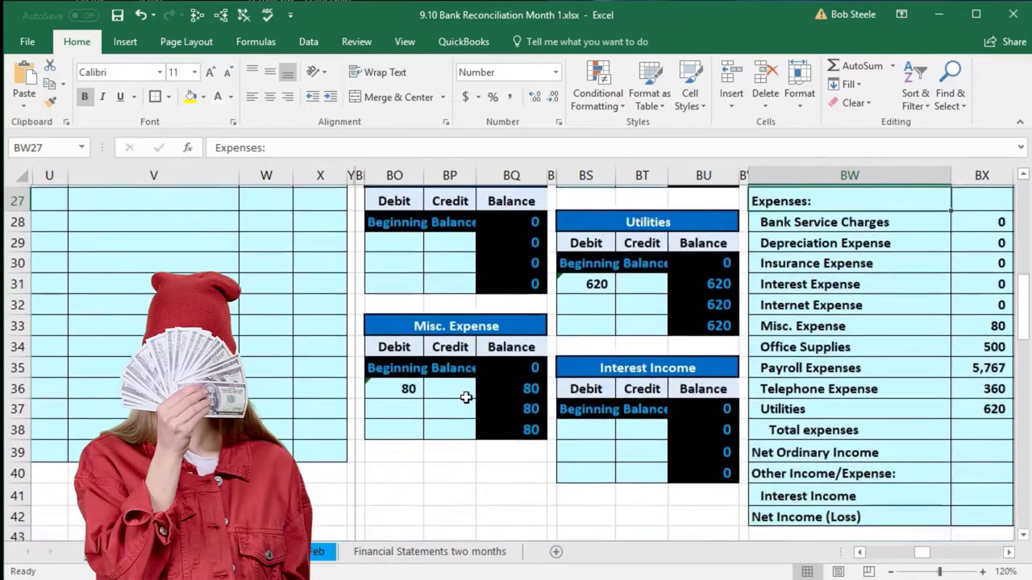
{"action": "key", "text": "Left"}
{"action": "key", "text": "Left"}
{"action": "key", "text": "Left"}
{"action": "key", "text": "Left"}
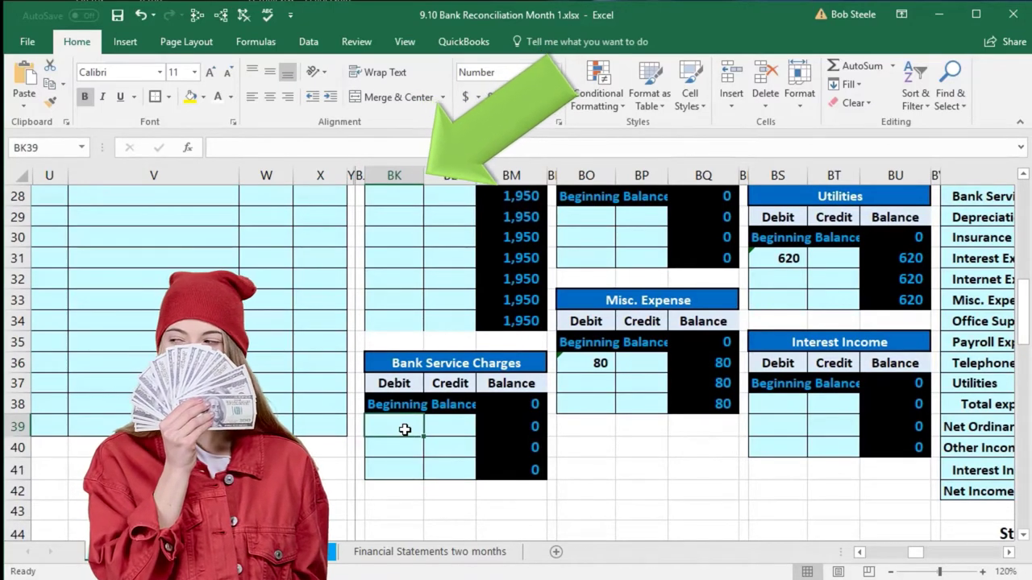
{"action": "scroll", "coordinate": [266, 347], "scroll_direction": "up", "scroll_amount": 8}
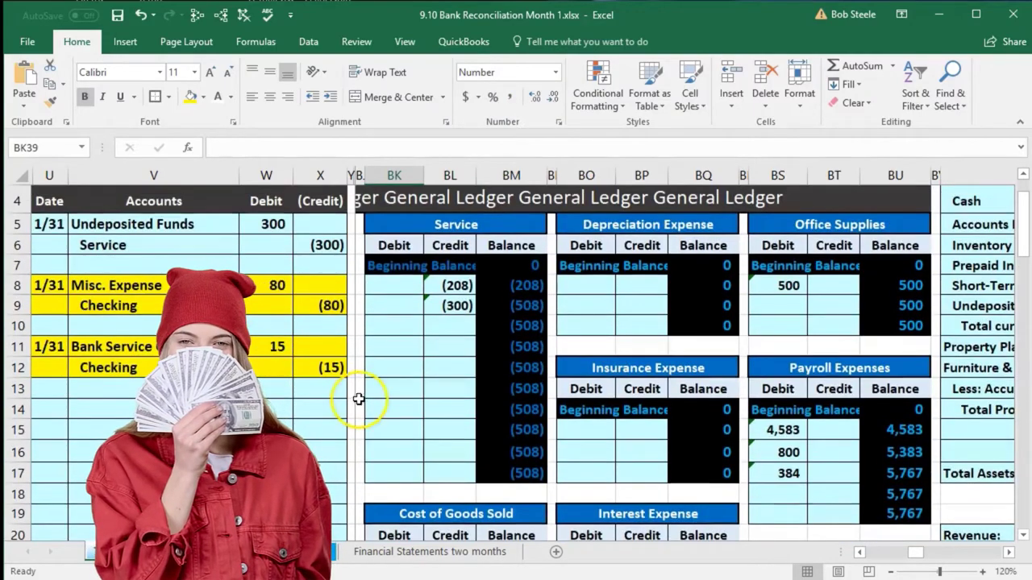
{"action": "scroll", "coordinate": [359, 398], "scroll_direction": "down", "scroll_amount": 8}
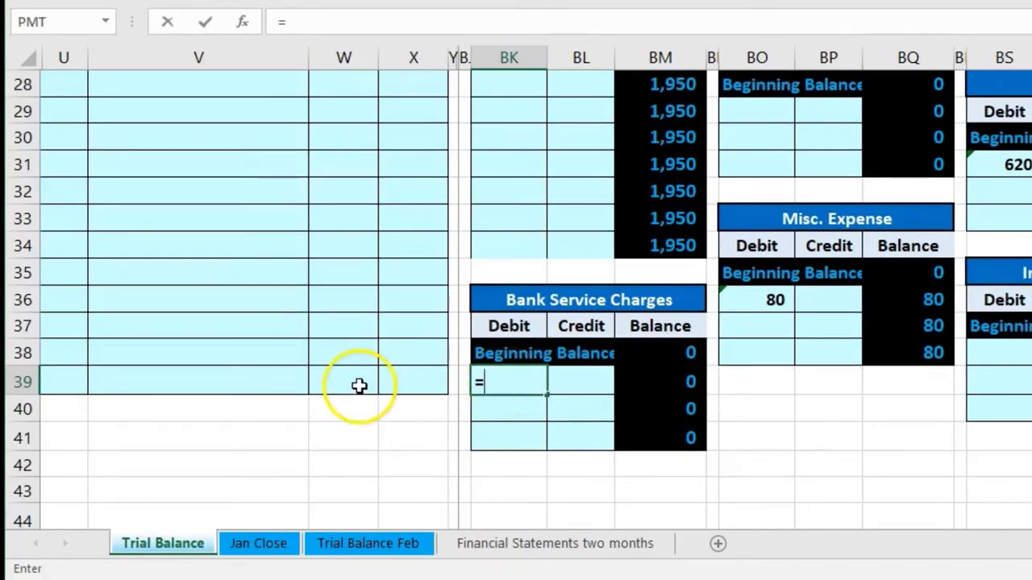
{"action": "scroll", "coordinate": [360, 385], "scroll_direction": "up", "scroll_amount": 7}
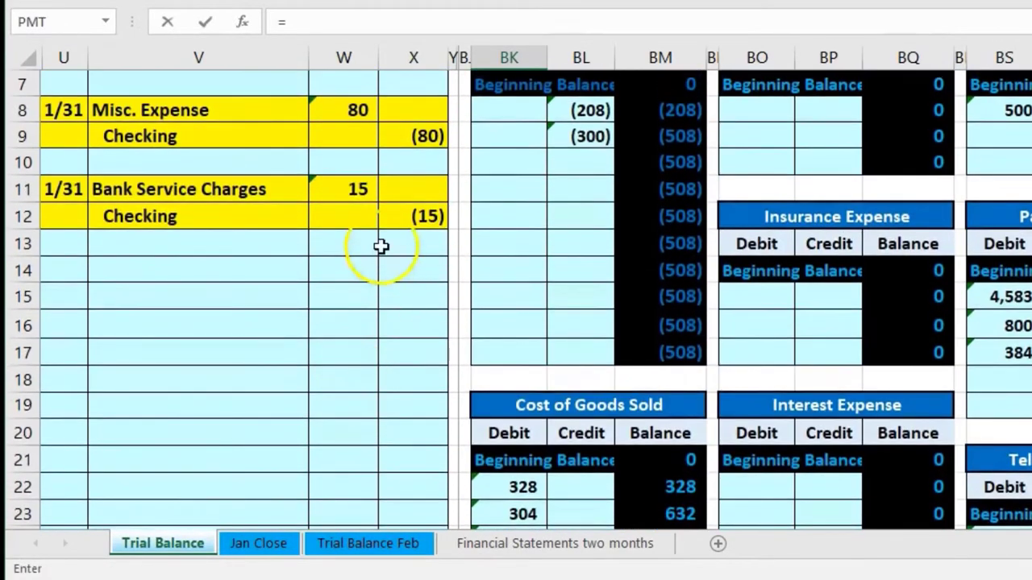
{"action": "left_click", "coordinate": [344, 190]}
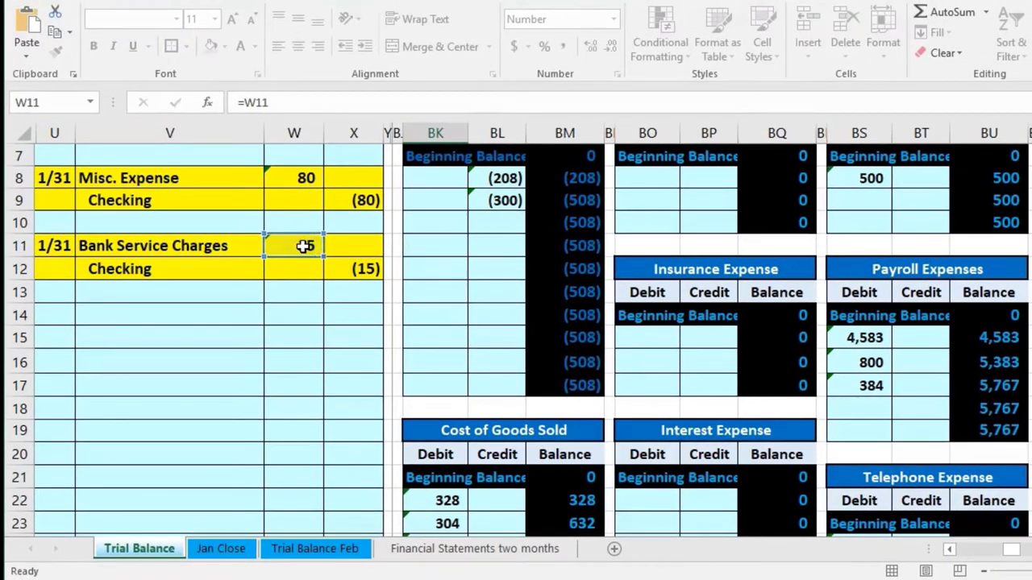
{"action": "key", "text": "Return"}
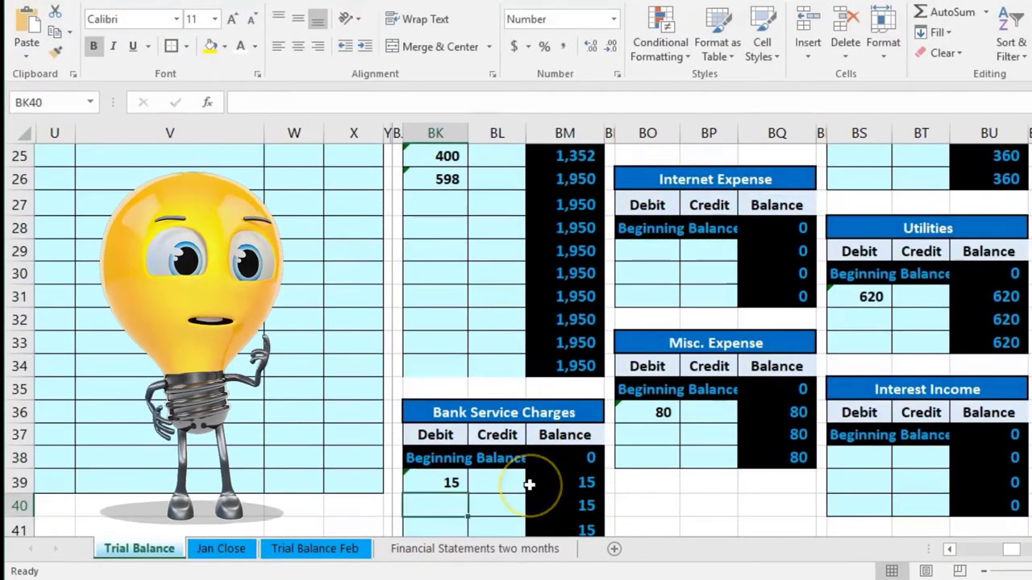
Check the Bank Service Charges balance, the debit and credit difference and net income in the trial balance, plus the accounting equation above it.
{"action": "key", "text": "Left"}
{"action": "key", "text": "Left"}
{"action": "key", "text": "Left"}
{"action": "key", "text": "Left"}
{"action": "key", "text": "Left"}
{"action": "key", "text": "Left"}
{"action": "key", "text": "Left"}
{"action": "key", "text": "Left"}
{"action": "key", "text": "Left"}
{"action": "key", "text": "Left"}
{"action": "key", "text": "Left"}
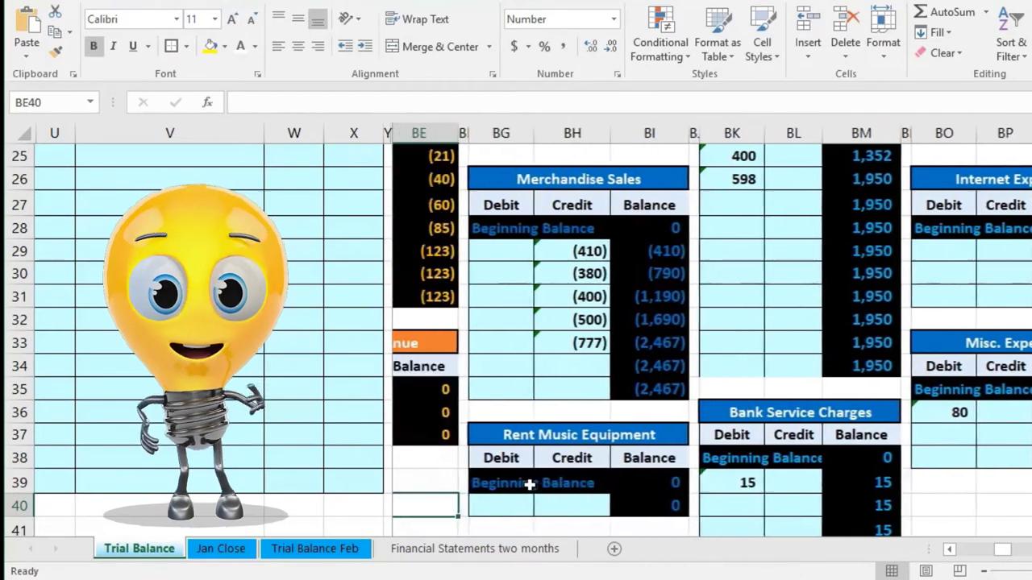
{"action": "key", "text": "Left"}
{"action": "key", "text": "Left"}
{"action": "key", "text": "Left"}
{"action": "key", "text": "Left"}
{"action": "key", "text": "Left"}
{"action": "key", "text": "Left"}
{"action": "key", "text": "Left"}
{"action": "key", "text": "Left"}
{"action": "key", "text": "Left"}
{"action": "key", "text": "Left"}
{"action": "key", "text": "Left"}
{"action": "key", "text": "Left"}
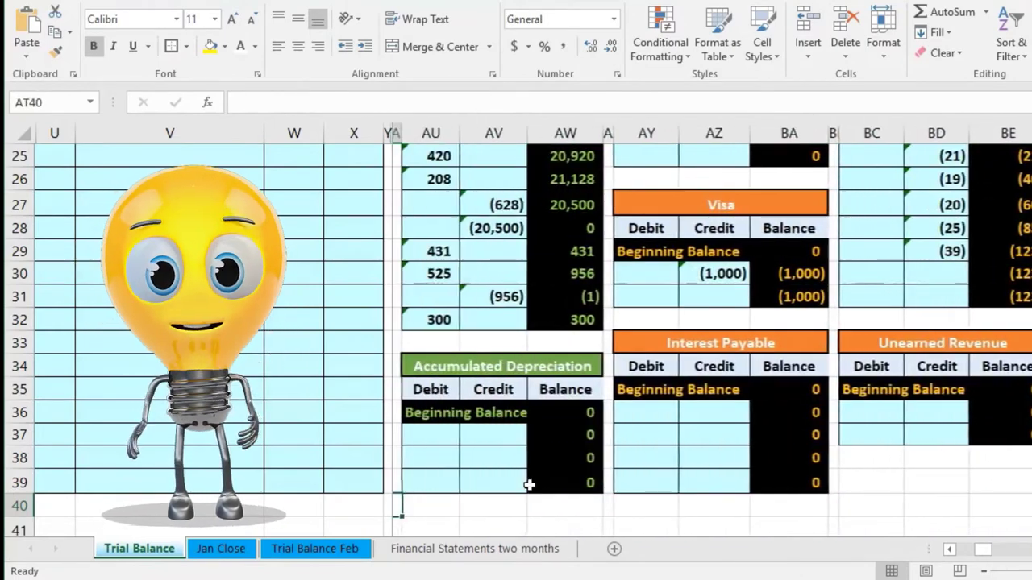
{"action": "key", "text": "Left"}
{"action": "key", "text": "Left"}
{"action": "key", "text": "Left"}
{"action": "key", "text": "Left"}
{"action": "key", "text": "Left"}
{"action": "key", "text": "Left"}
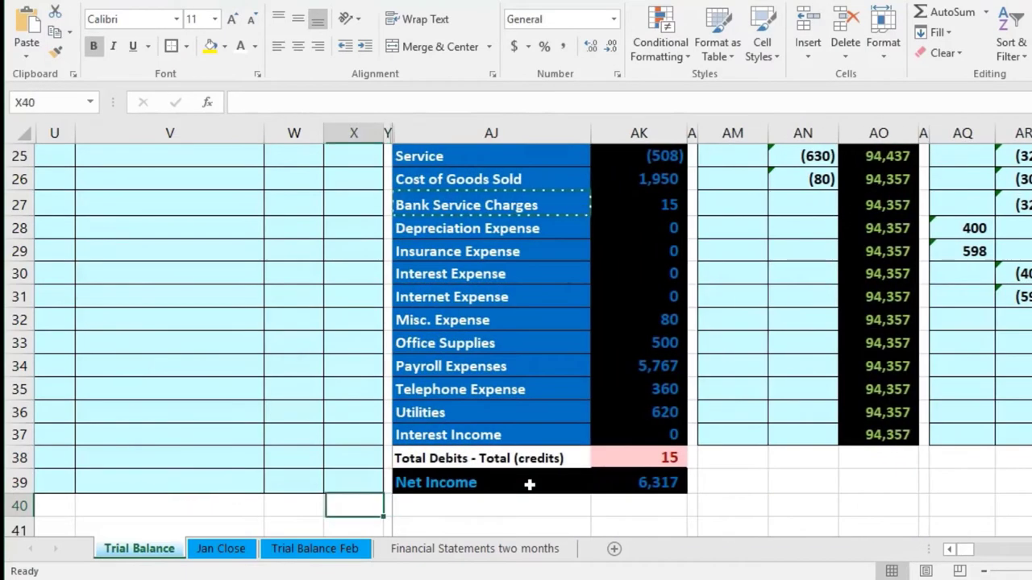
{"action": "scroll", "coordinate": [529, 484], "scroll_direction": "up", "scroll_amount": 5}
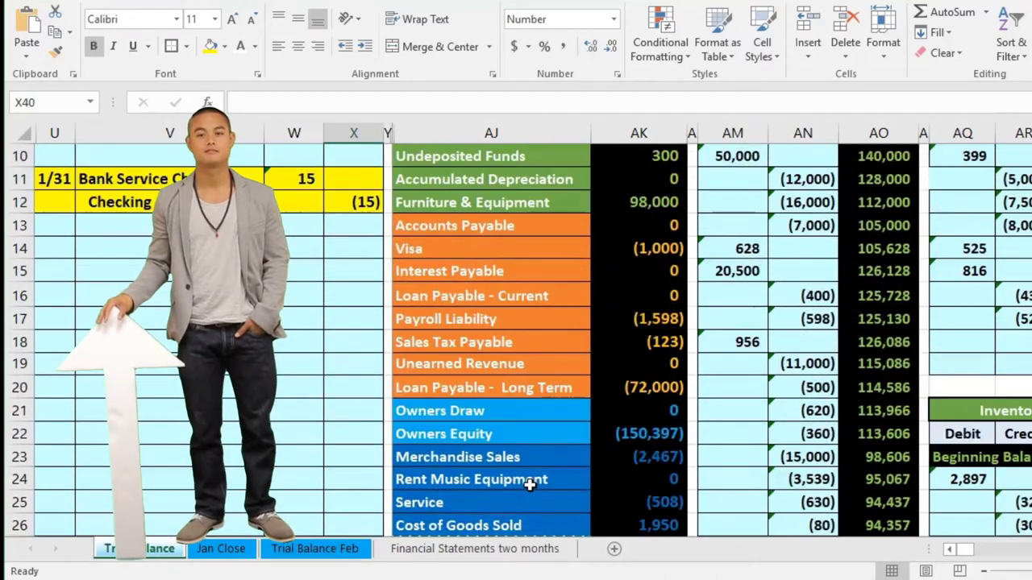
{"action": "scroll", "coordinate": [530, 484], "scroll_direction": "up", "scroll_amount": 3}
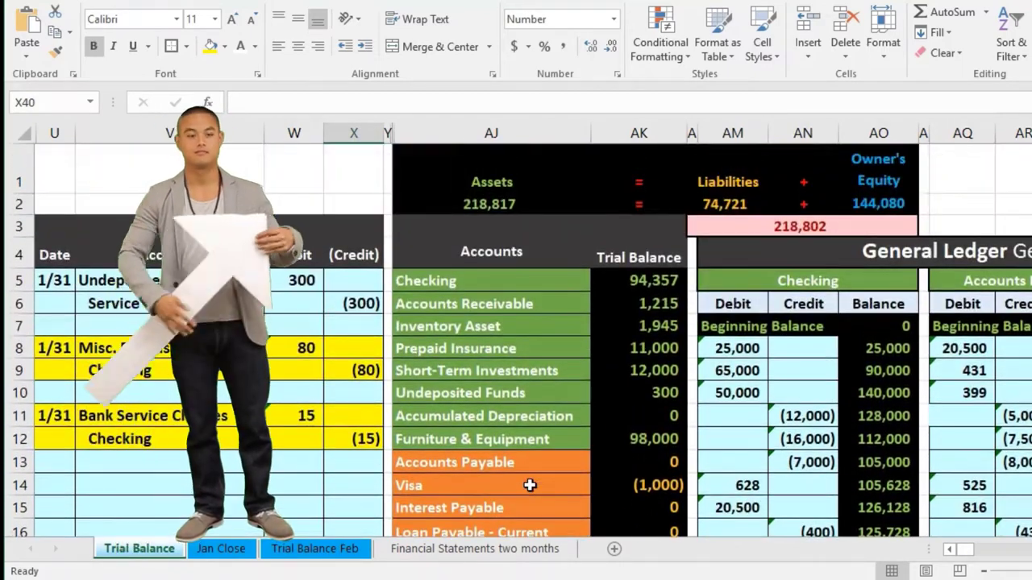
{"action": "scroll", "coordinate": [530, 485], "scroll_direction": "down", "scroll_amount": 5}
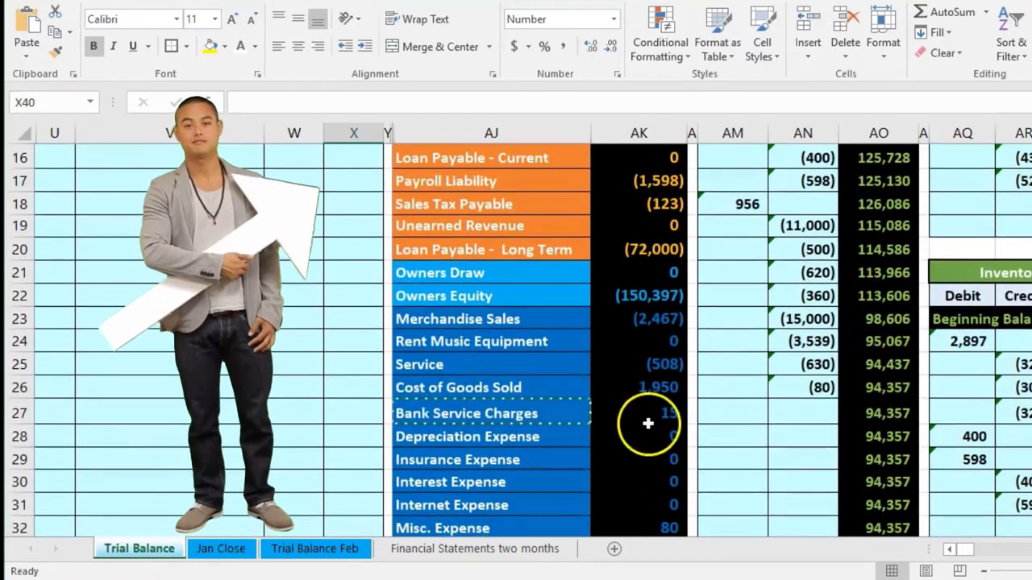
{"action": "scroll", "coordinate": [646, 414], "scroll_direction": "down", "scroll_amount": 4}
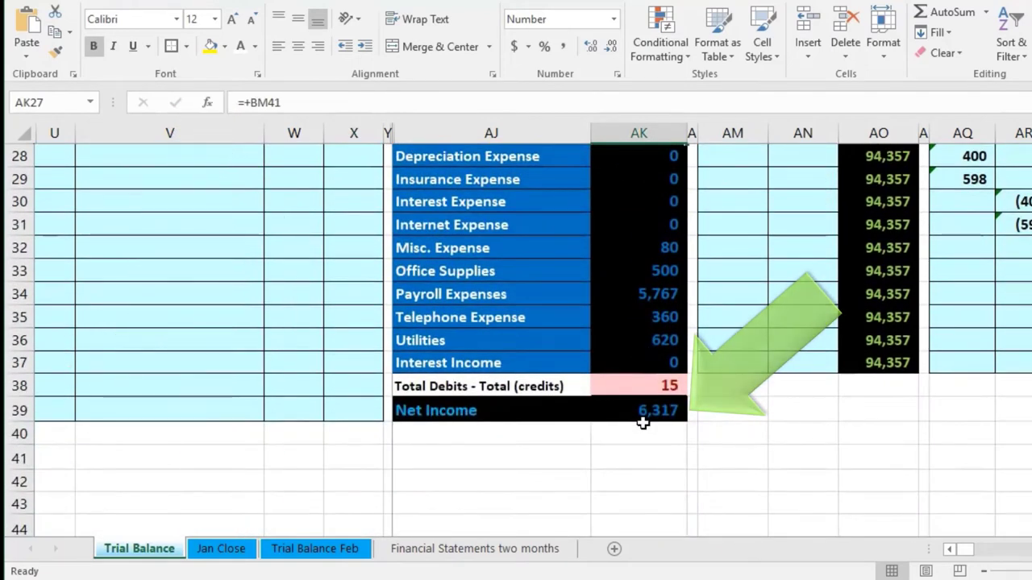
Post the bank service charge entry's credit to the Checking ledger account by entering =X12 in AN27.
{"action": "scroll", "coordinate": [301, 412], "scroll_direction": "up", "scroll_amount": 8}
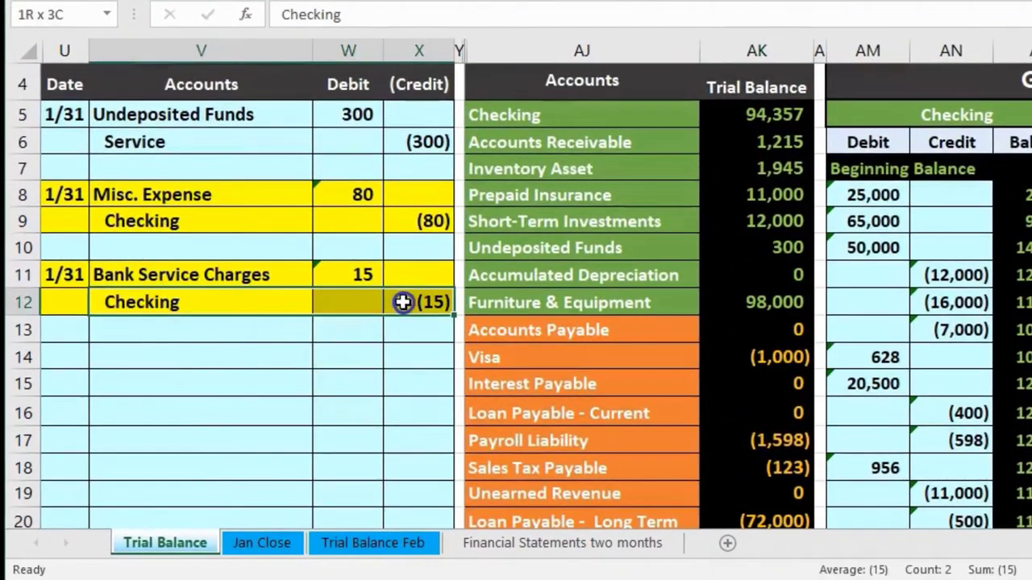
{"action": "left_click", "coordinate": [553, 119]}
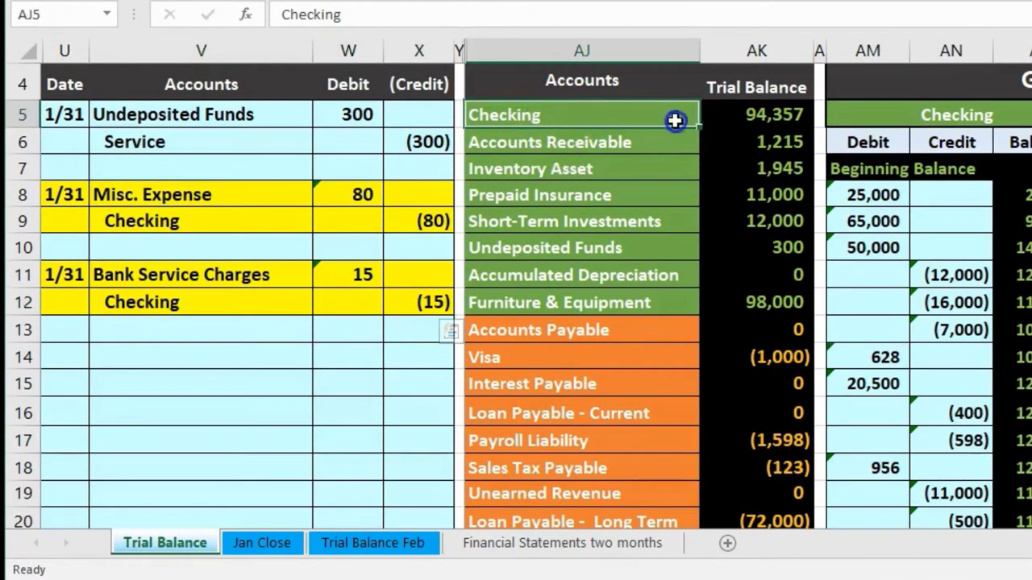
{"action": "scroll", "coordinate": [753, 283], "scroll_direction": "down", "scroll_amount": 4}
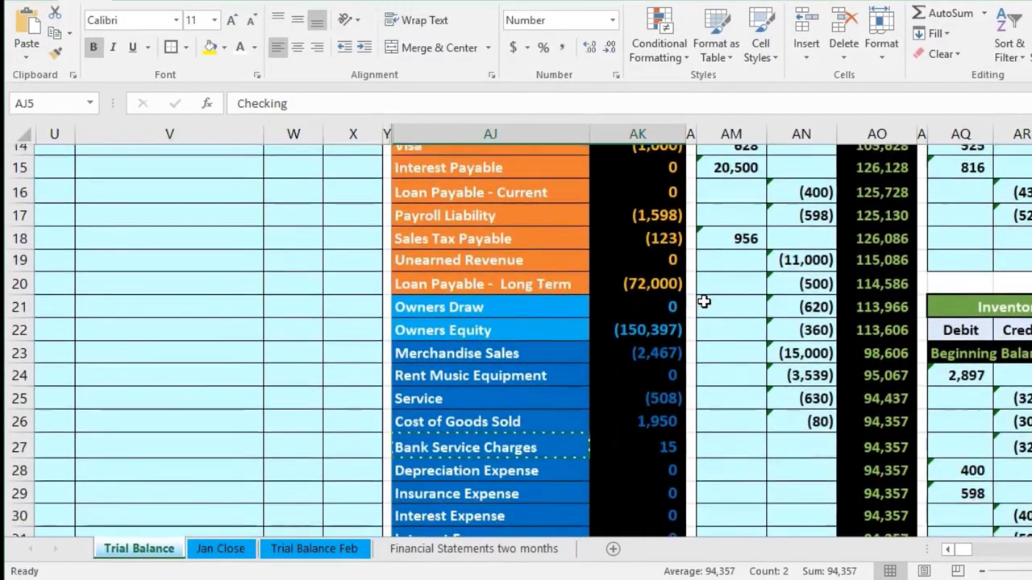
{"action": "scroll", "coordinate": [725, 330], "scroll_direction": "down", "scroll_amount": 1}
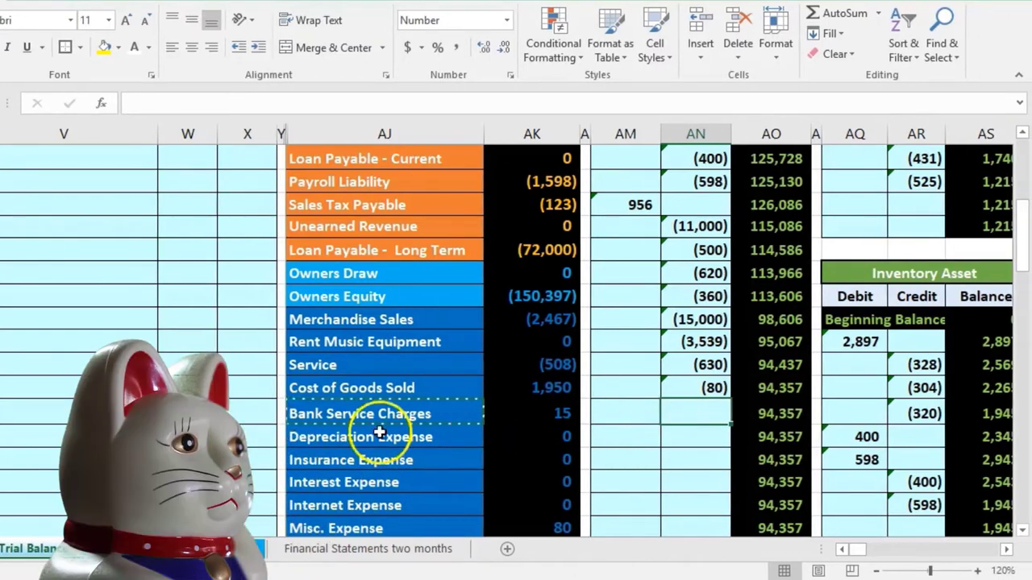
{"action": "scroll", "coordinate": [289, 403], "scroll_direction": "up", "scroll_amount": 3}
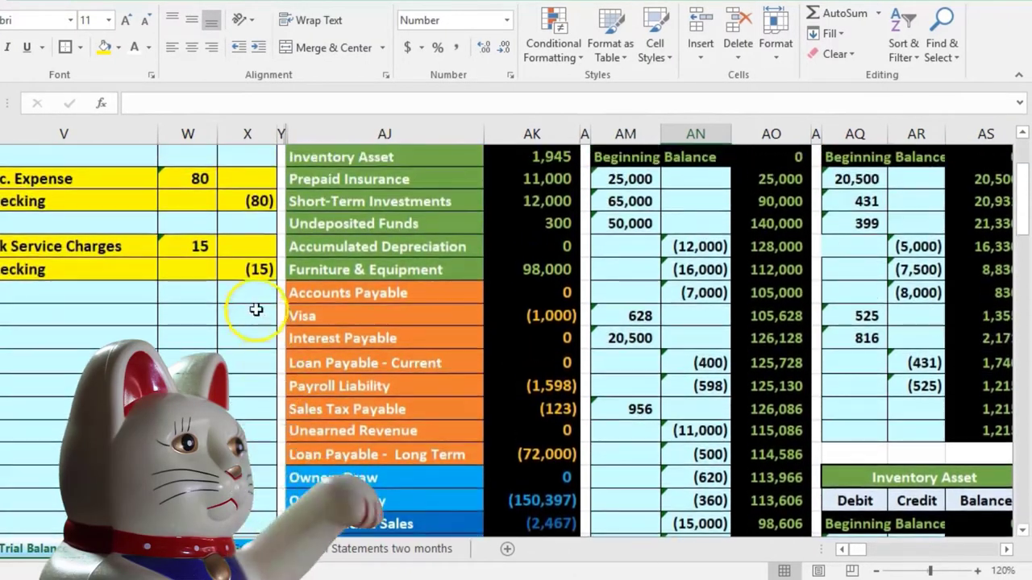
{"action": "scroll", "coordinate": [720, 495], "scroll_direction": "down", "scroll_amount": 3}
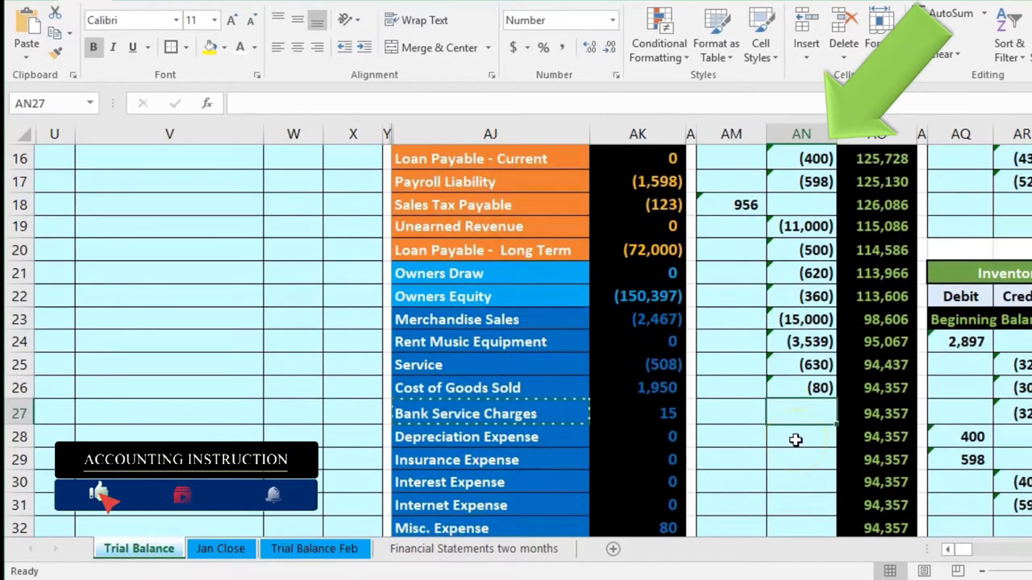
{"action": "type", "text": "="}
{"action": "scroll", "coordinate": [411, 385], "scroll_direction": "up", "scroll_amount": 3}
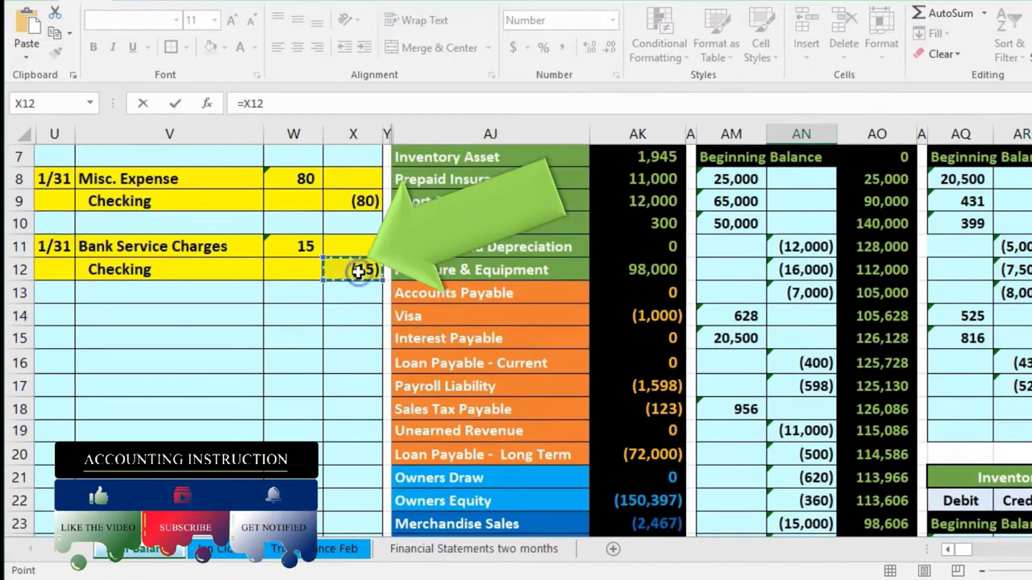
{"action": "key", "text": "Return"}
Show precedent and dependent trace arrows for the Checking, Bank Service Charges and Misc. Expense balances in AK5, AK27 and AK32.
{"action": "scroll", "coordinate": [357, 272], "scroll_direction": "up", "scroll_amount": 4}
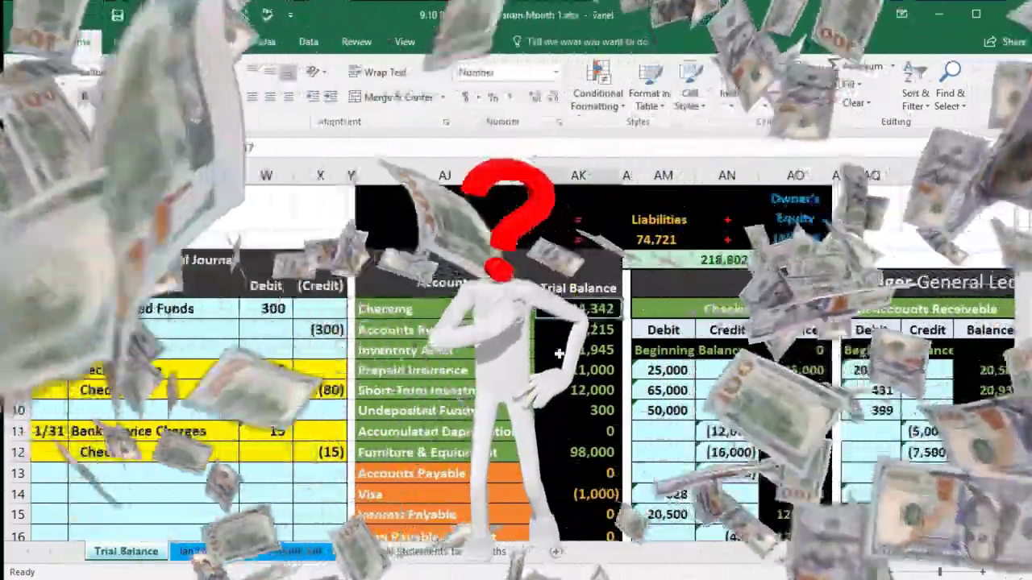
{"action": "left_click", "coordinate": [564, 308]}
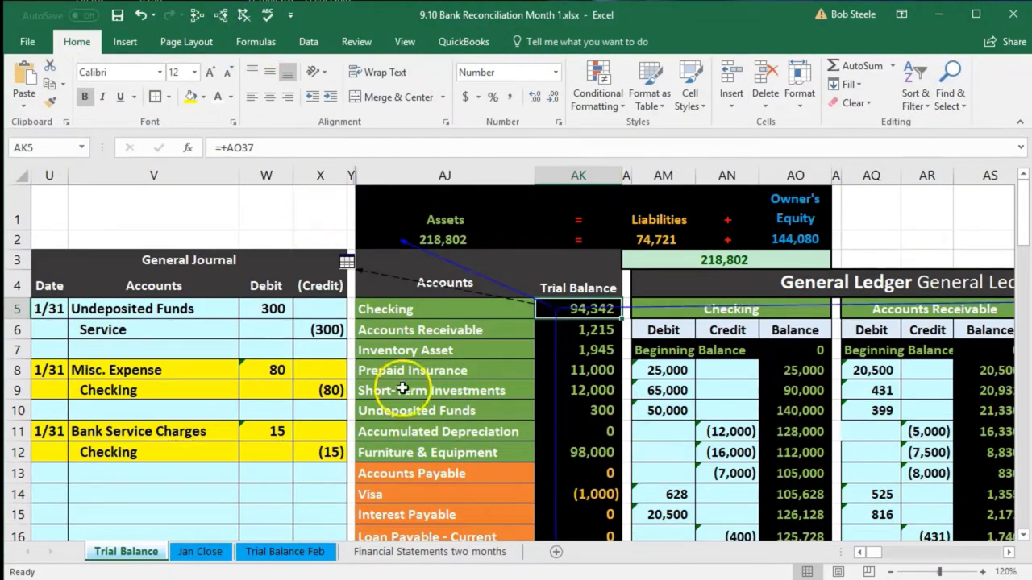
{"action": "scroll", "coordinate": [485, 441], "scroll_direction": "down", "scroll_amount": 2}
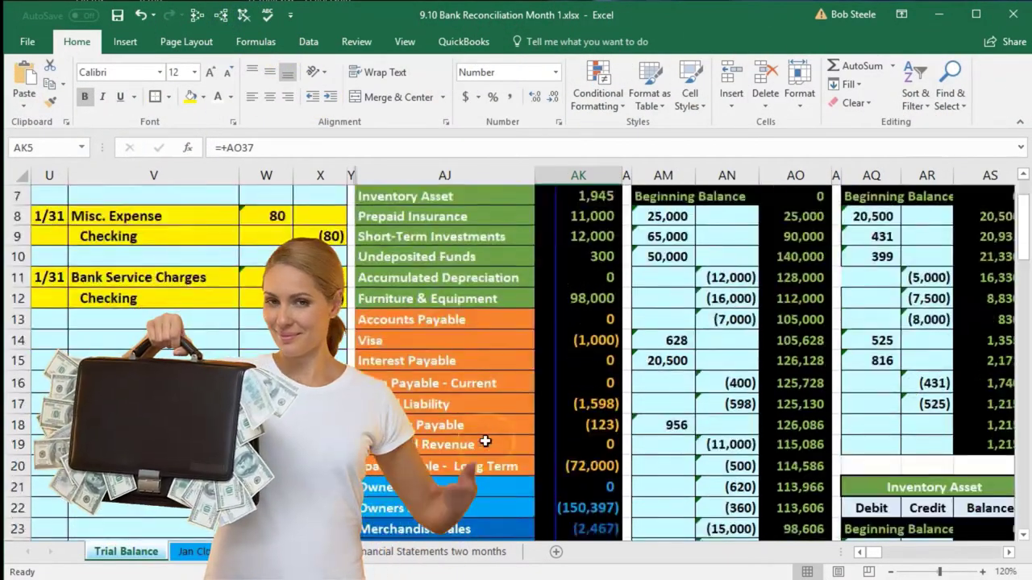
{"action": "scroll", "coordinate": [485, 441], "scroll_direction": "down", "scroll_amount": 3}
{"action": "left_click", "coordinate": [579, 426]}
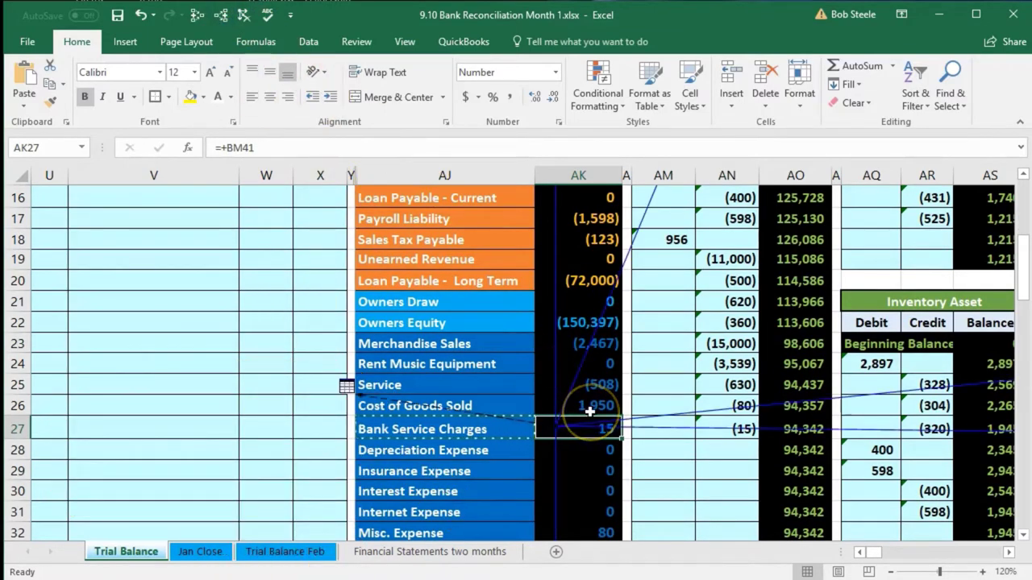
{"action": "scroll", "coordinate": [590, 412], "scroll_direction": "down", "scroll_amount": 1}
{"action": "scroll", "coordinate": [590, 412], "scroll_direction": "down", "scroll_amount": 1}
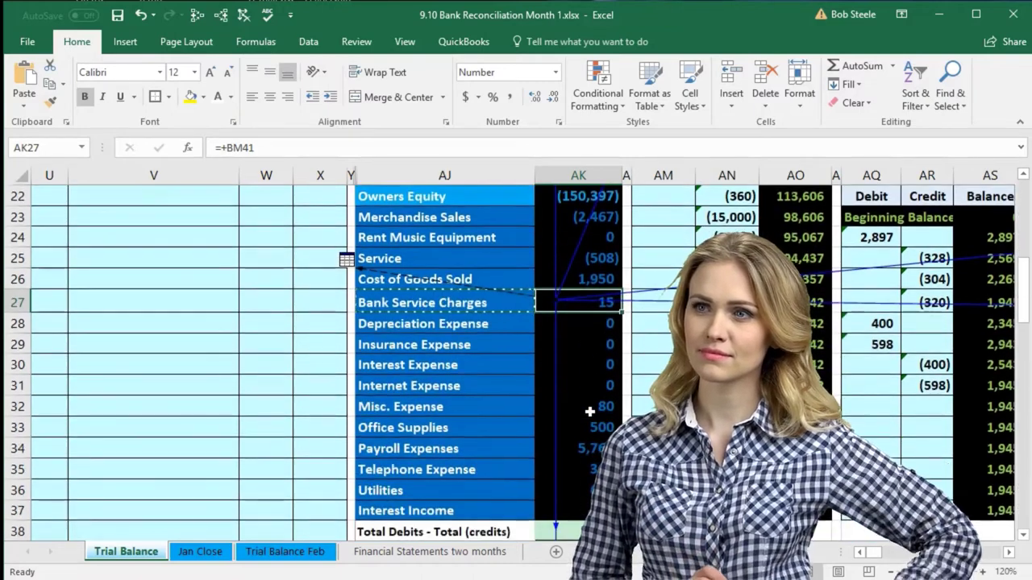
{"action": "left_click", "coordinate": [590, 412]}
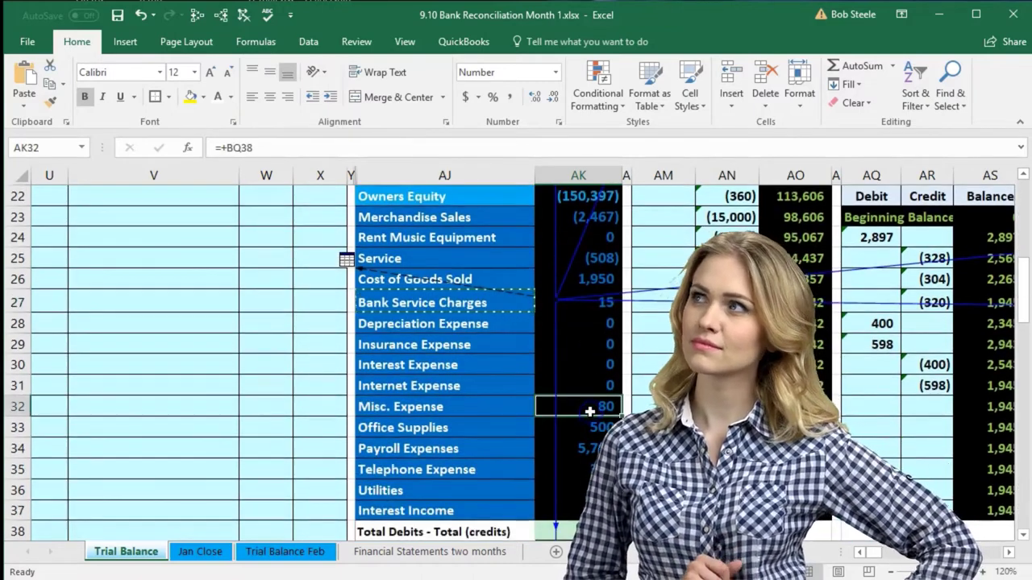
{"action": "left_click", "coordinate": [196, 15]}
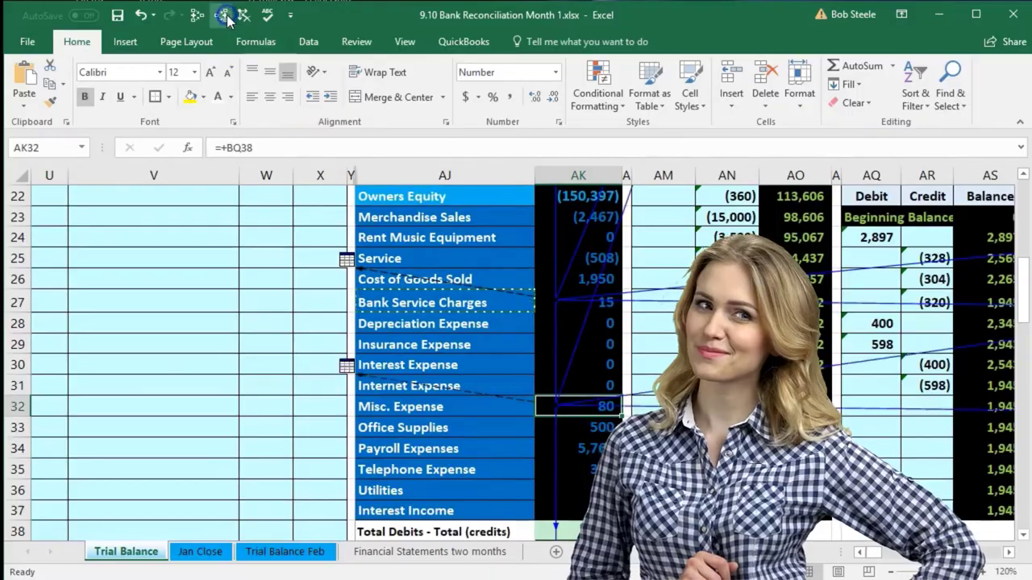
Unfreeze the panes of the Trial Balance sheet.
{"action": "scroll", "coordinate": [440, 395], "scroll_direction": "up", "scroll_amount": 7}
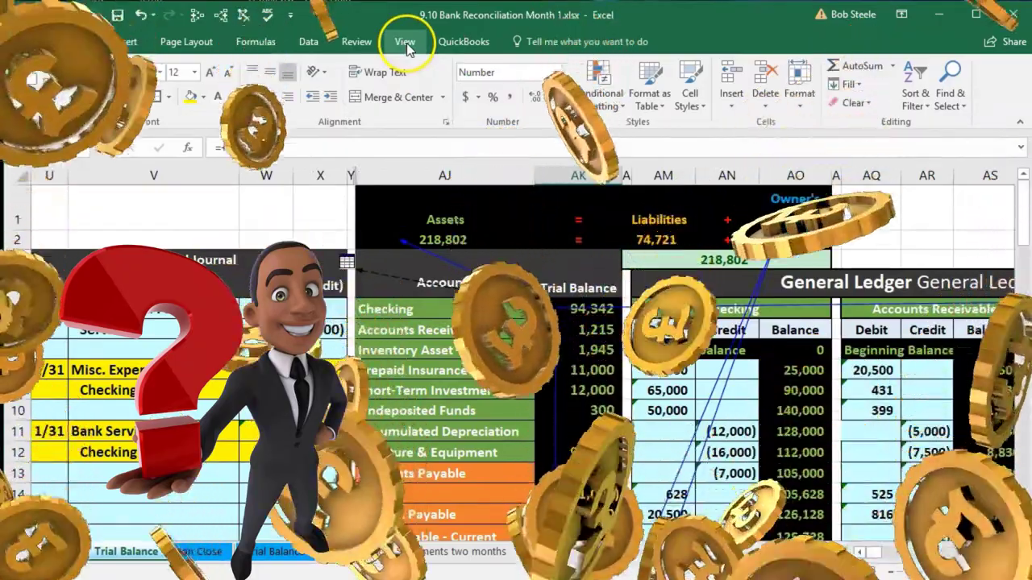
{"action": "left_click", "coordinate": [407, 42]}
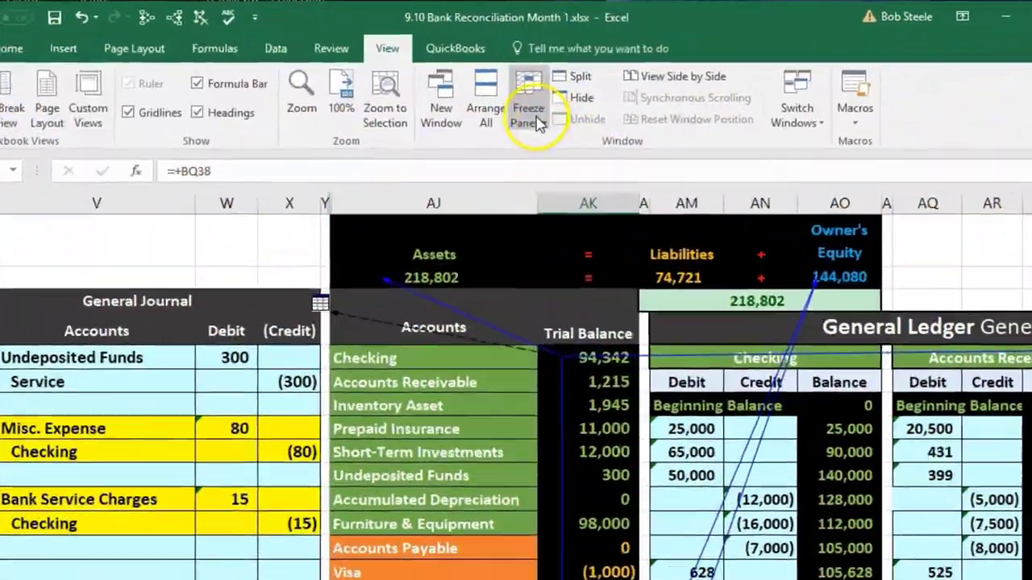
{"action": "left_click", "coordinate": [535, 100]}
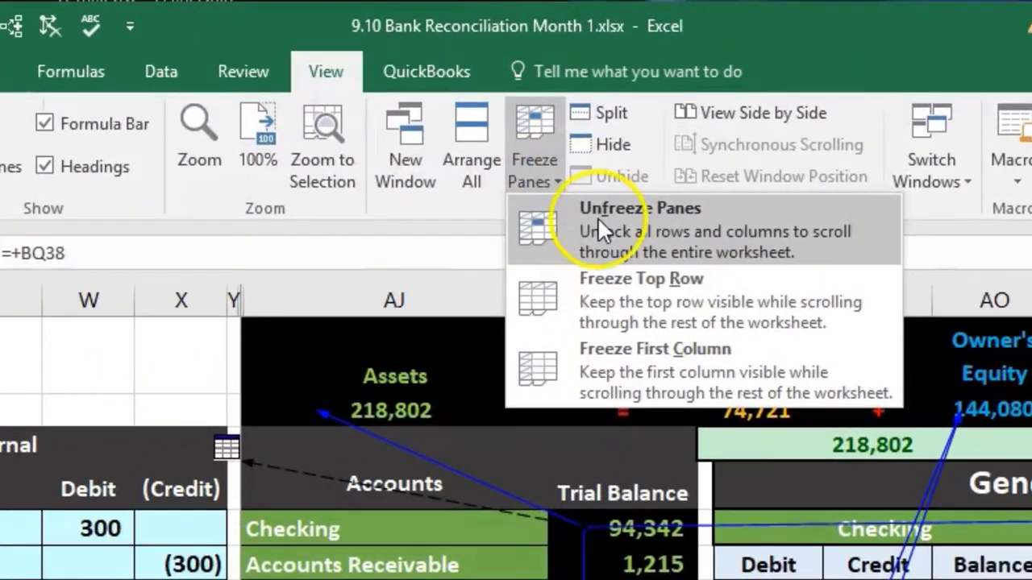
{"action": "left_click", "coordinate": [598, 216]}
Follow the trace arrows to Cash and Owners Equity in the balance sheet and compare total assets with total liabilities and equity.
{"action": "left_click", "coordinate": [653, 579]}
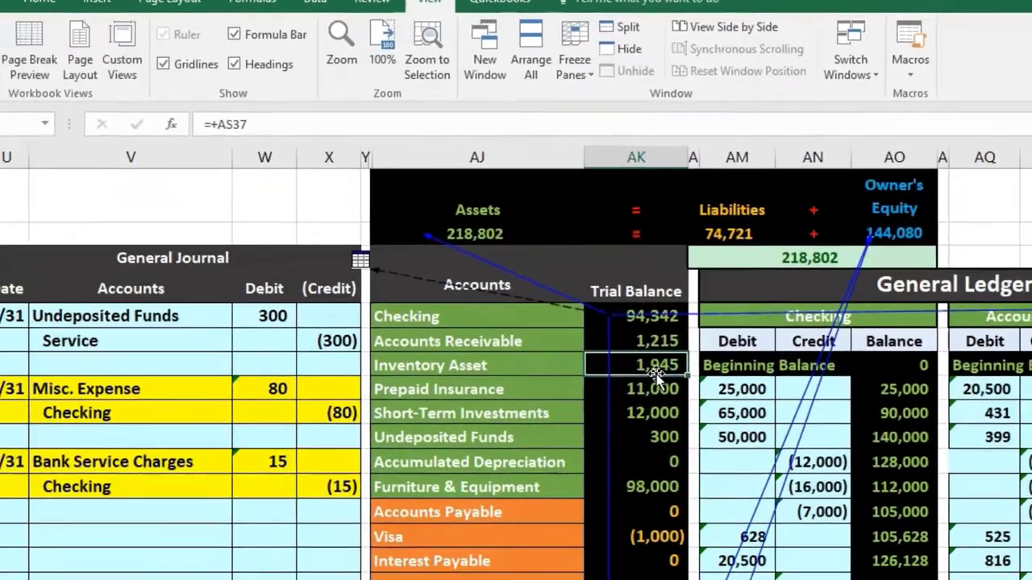
{"action": "key", "text": "Right"}
{"action": "key", "text": "Right"}
{"action": "key", "text": "Right"}
{"action": "key", "text": "Right"}
{"action": "key", "text": "Right"}
{"action": "key", "text": "Right"}
{"action": "key", "text": "Right"}
{"action": "key", "text": "Right"}
{"action": "key", "text": "Right"}
{"action": "key", "text": "Right"}
{"action": "key", "text": "Right"}
{"action": "key", "text": "Right"}
{"action": "key", "text": "Right"}
{"action": "key", "text": "Right"}
{"action": "key", "text": "Right"}
{"action": "key", "text": "Right"}
{"action": "key", "text": "Right"}
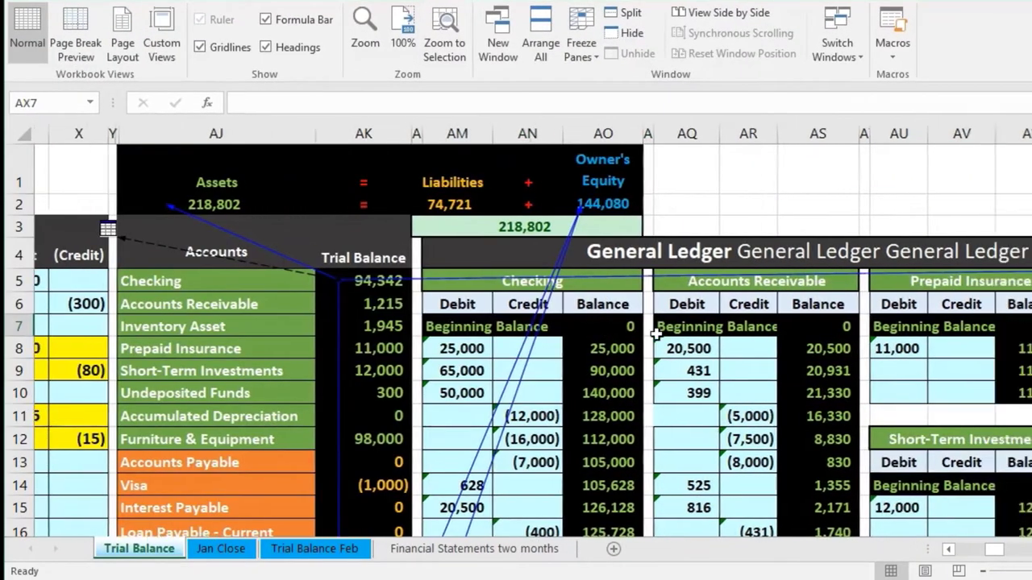
{"action": "key", "text": "Right"}
{"action": "key", "text": "Right"}
{"action": "key", "text": "Right"}
{"action": "key", "text": "Right"}
{"action": "key", "text": "Right"}
{"action": "key", "text": "Right"}
{"action": "key", "text": "Right"}
{"action": "key", "text": "Right"}
{"action": "key", "text": "Right"}
{"action": "key", "text": "Right"}
{"action": "key", "text": "Right"}
{"action": "key", "text": "Right"}
{"action": "key", "text": "Right"}
{"action": "key", "text": "Right"}
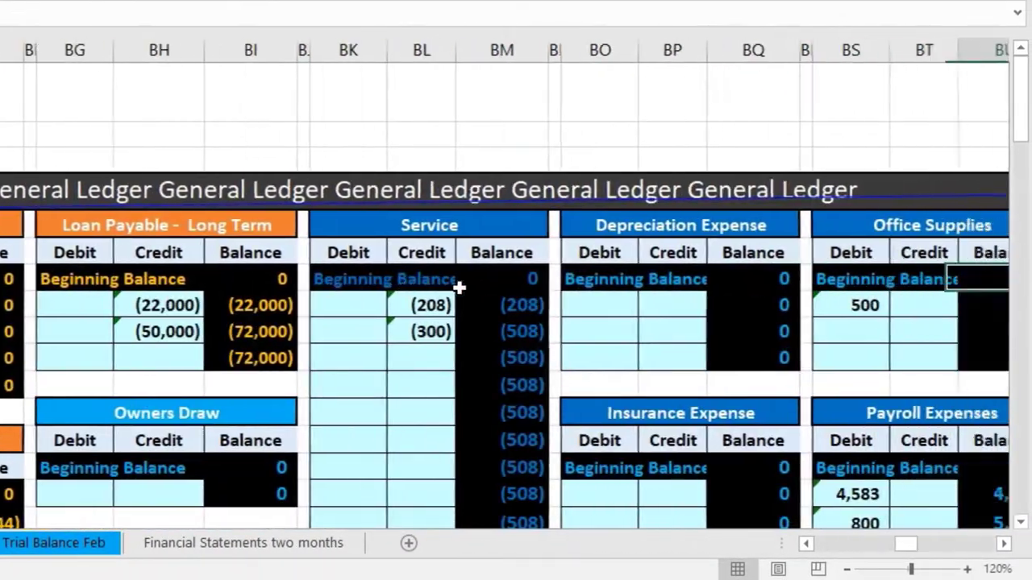
{"action": "key", "text": "Right"}
{"action": "key", "text": "Right"}
{"action": "key", "text": "Right"}
{"action": "key", "text": "Right"}
{"action": "key", "text": "Right"}
{"action": "key", "text": "Right"}
{"action": "key", "text": "Right"}
{"action": "key", "text": "Right"}
{"action": "key", "text": "Right"}
{"action": "key", "text": "Right"}
{"action": "key", "text": "Right"}
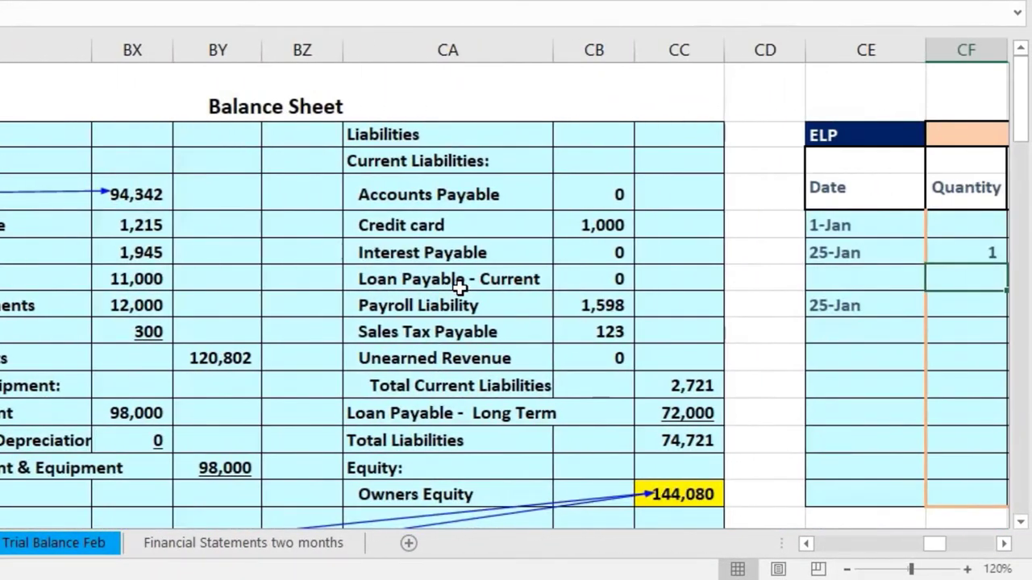
{"action": "left_click", "coordinate": [17, 50]}
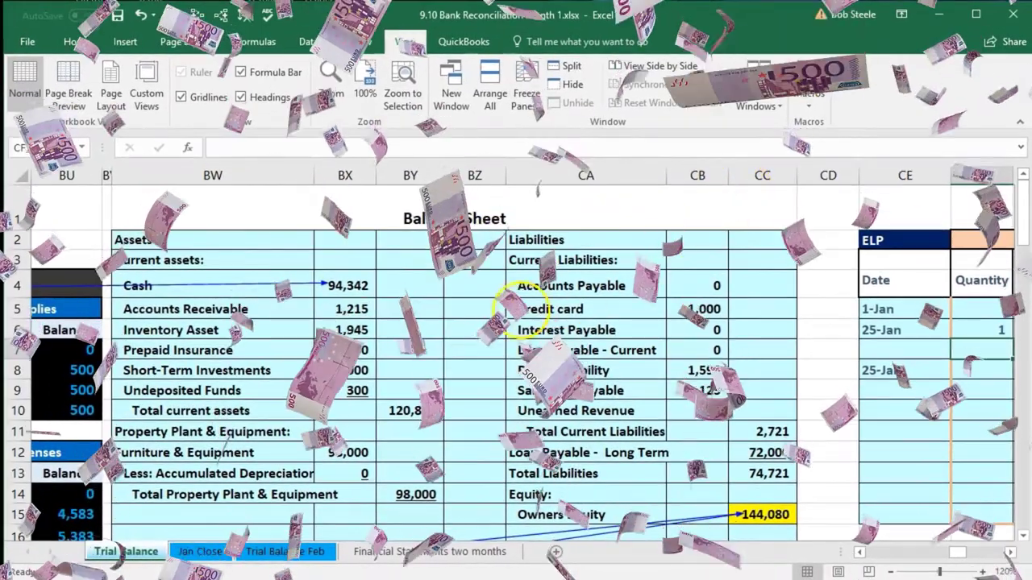
{"action": "scroll", "coordinate": [365, 287], "scroll_direction": "down", "scroll_amount": 1}
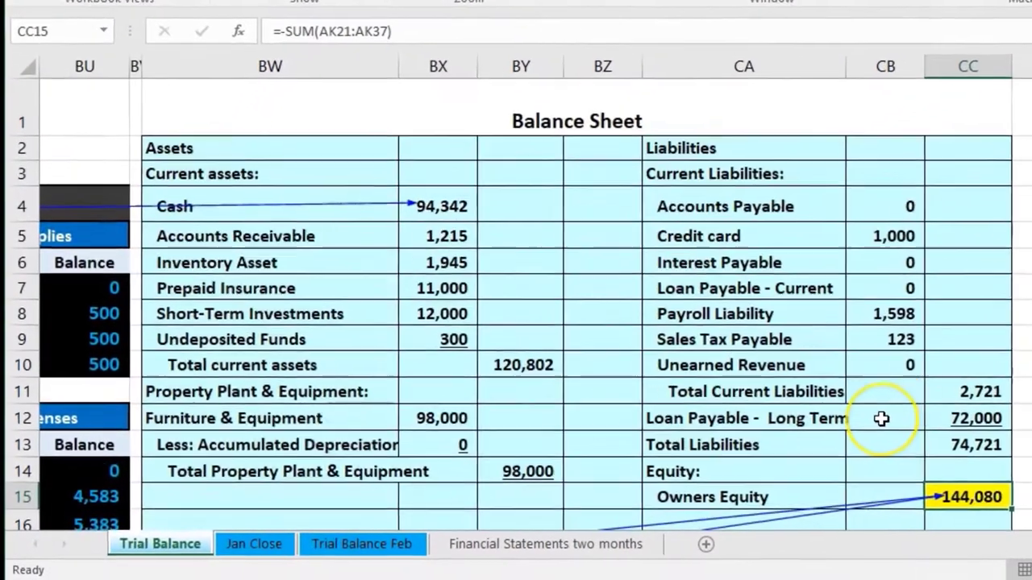
{"action": "scroll", "coordinate": [882, 418], "scroll_direction": "down", "scroll_amount": 2}
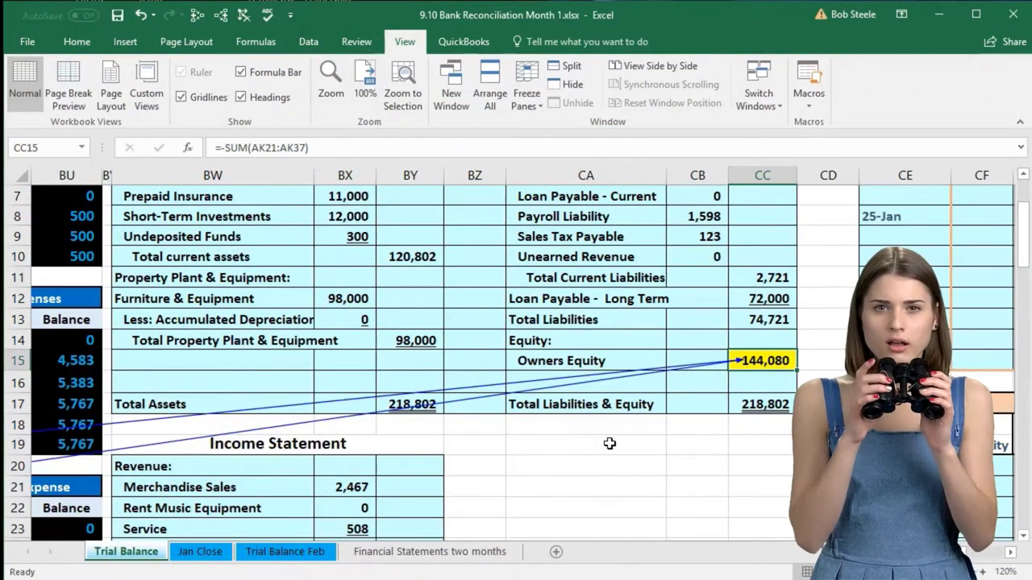
Check Bank Service Charges, Misc. Expense and net income in the income statement, plus net income in the Statement of Owner's Equity.
{"action": "scroll", "coordinate": [610, 444], "scroll_direction": "down", "scroll_amount": 2}
{"action": "scroll", "coordinate": [610, 444], "scroll_direction": "down", "scroll_amount": 3}
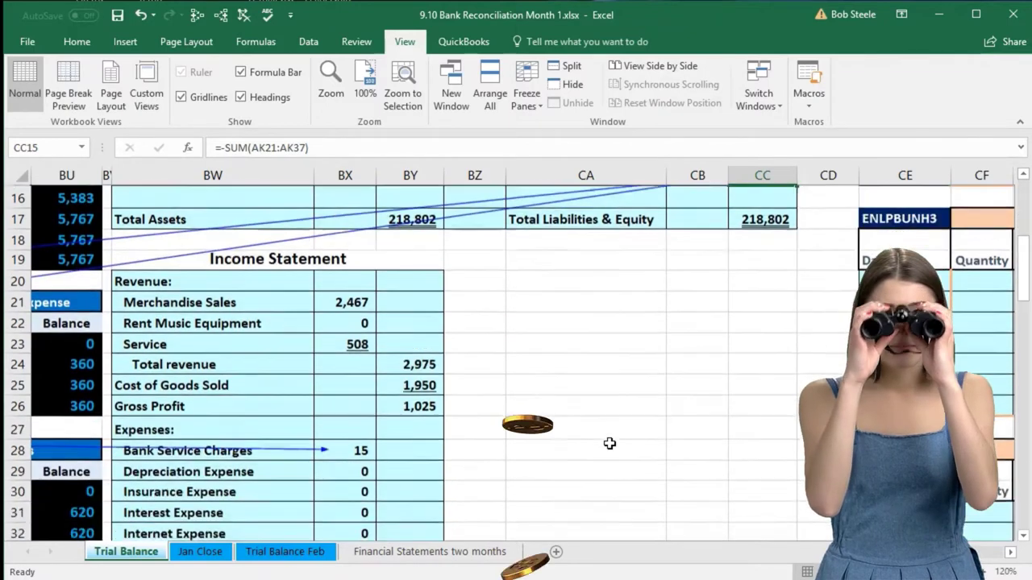
{"action": "left_click", "coordinate": [365, 387]}
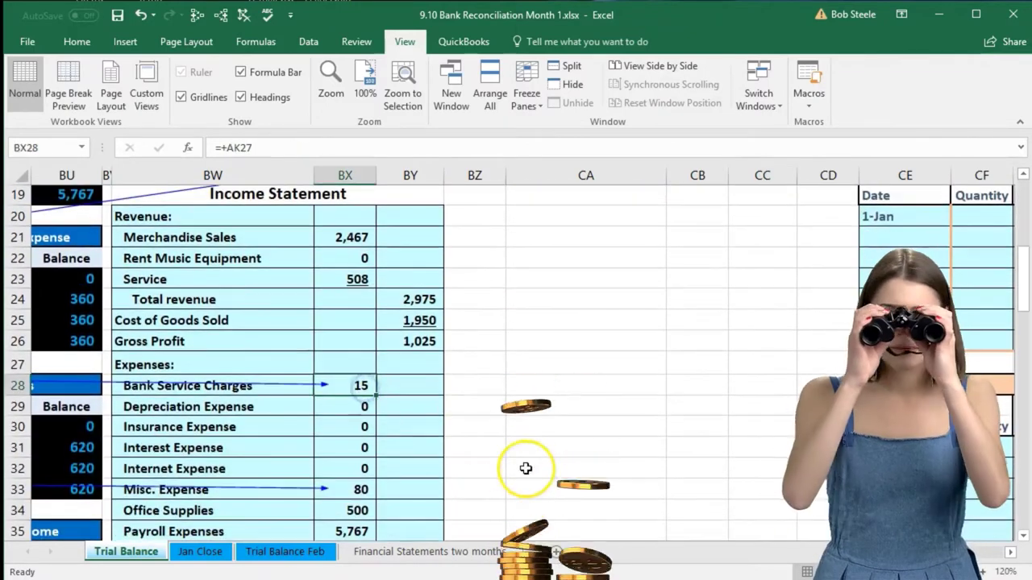
{"action": "scroll", "coordinate": [525, 469], "scroll_direction": "down", "scroll_amount": 1}
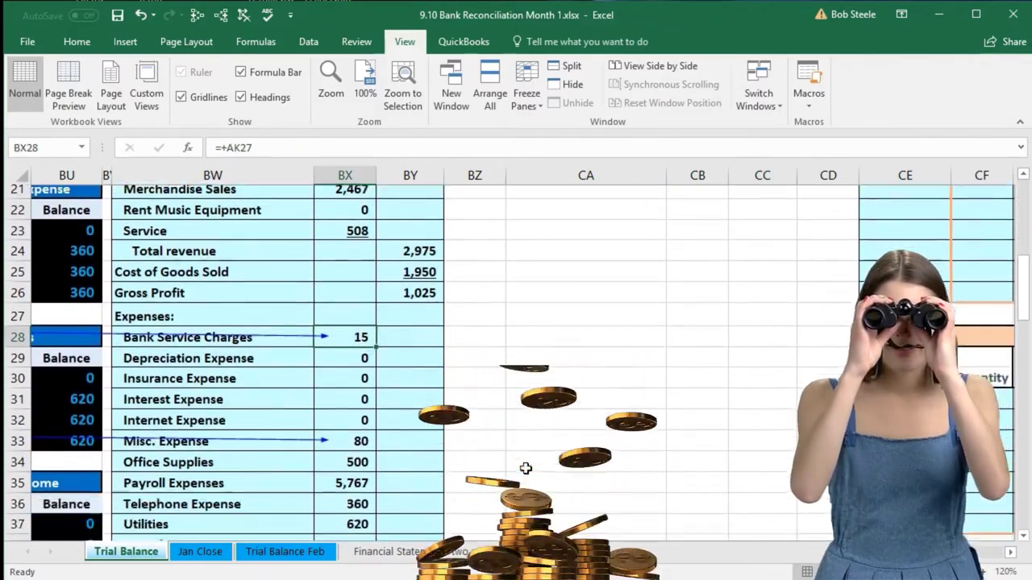
{"action": "scroll", "coordinate": [479, 456], "scroll_direction": "down", "scroll_amount": 2}
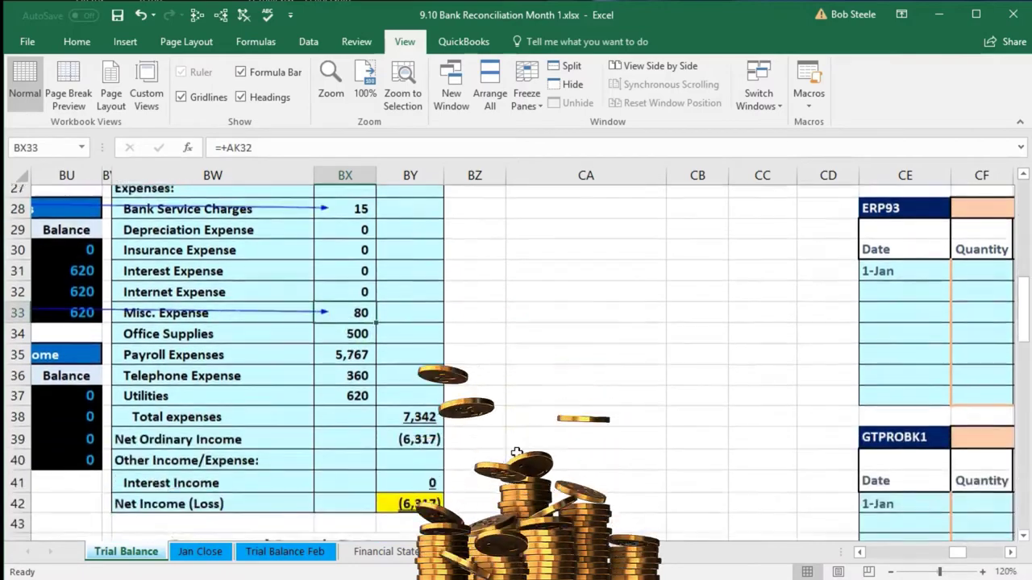
{"action": "left_click", "coordinate": [421, 491]}
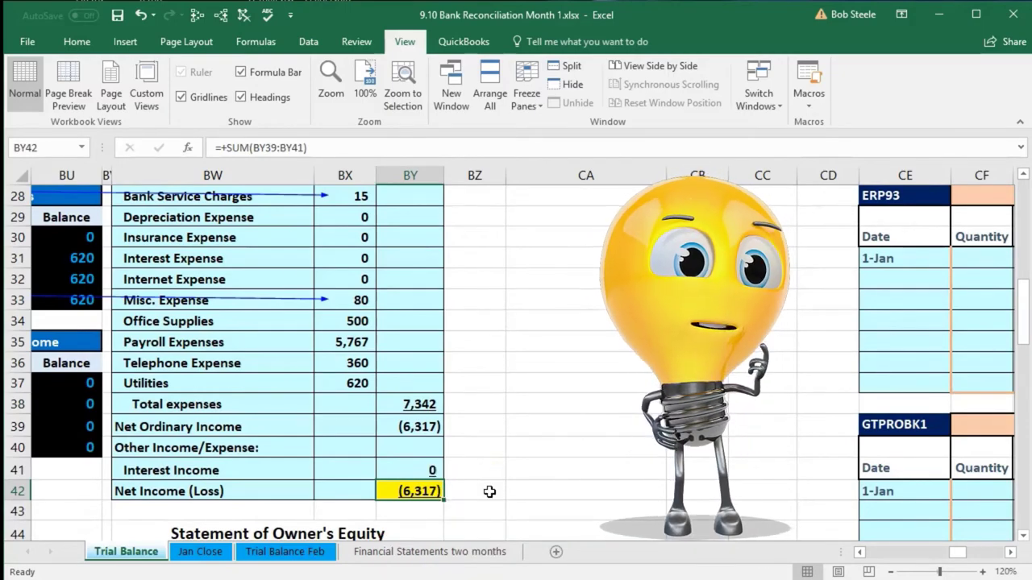
{"action": "scroll", "coordinate": [489, 491], "scroll_direction": "down", "scroll_amount": 3}
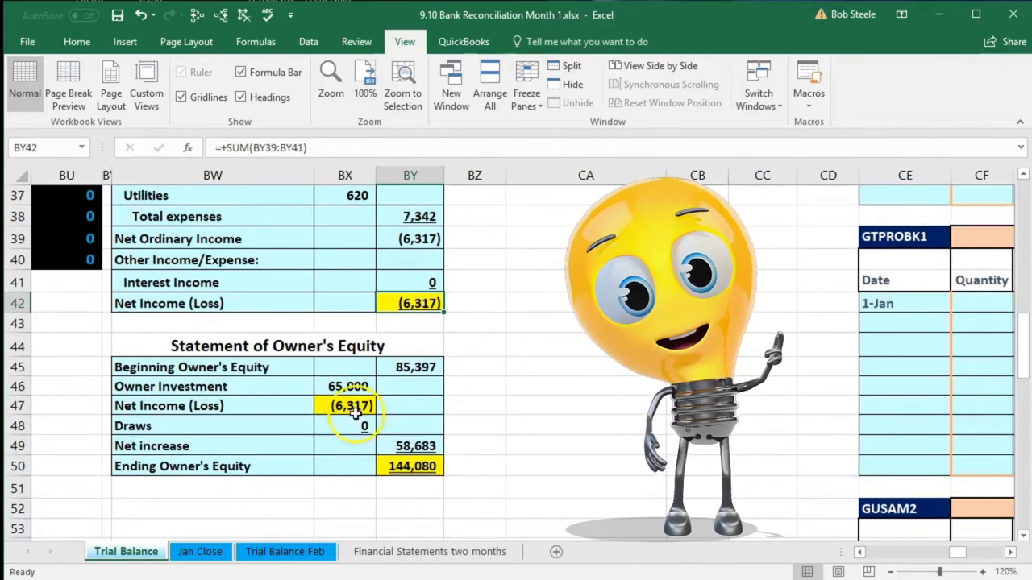
{"action": "left_click", "coordinate": [354, 413]}
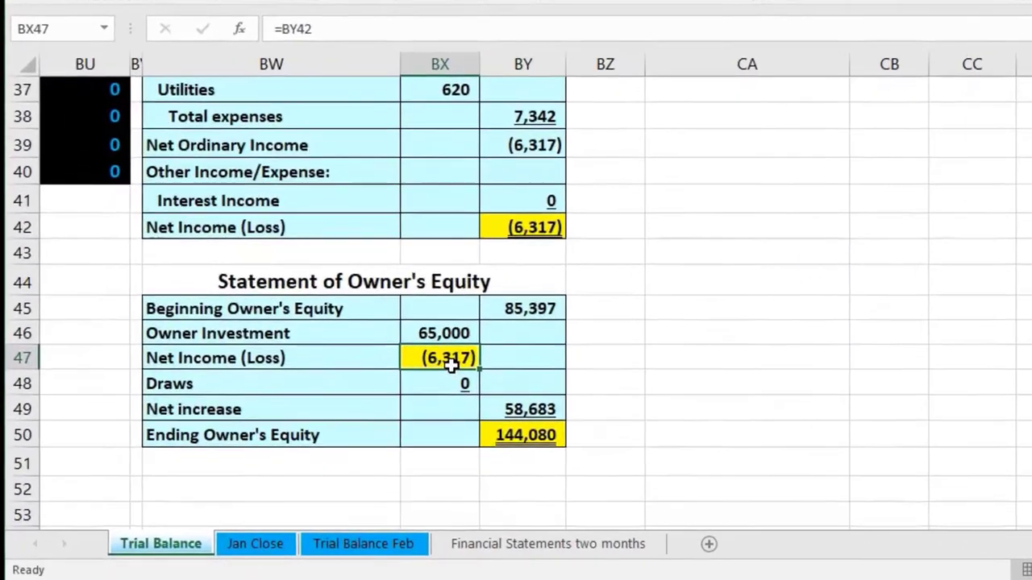
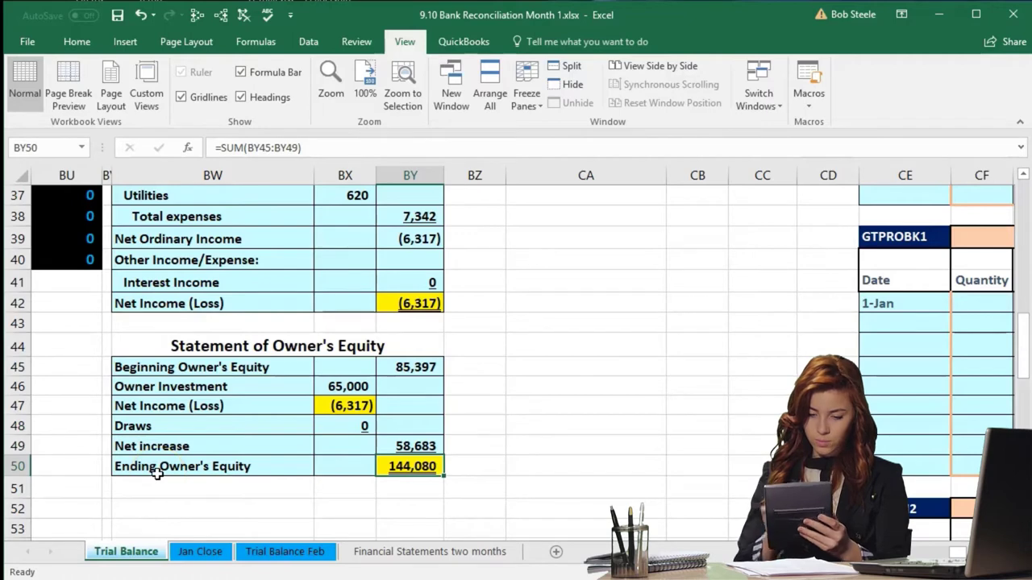
Review the closing entries on the Jan Close sheet and check the Owners Equity and Merchandise Sales balances before and after closing.
{"action": "left_click", "coordinate": [200, 553]}
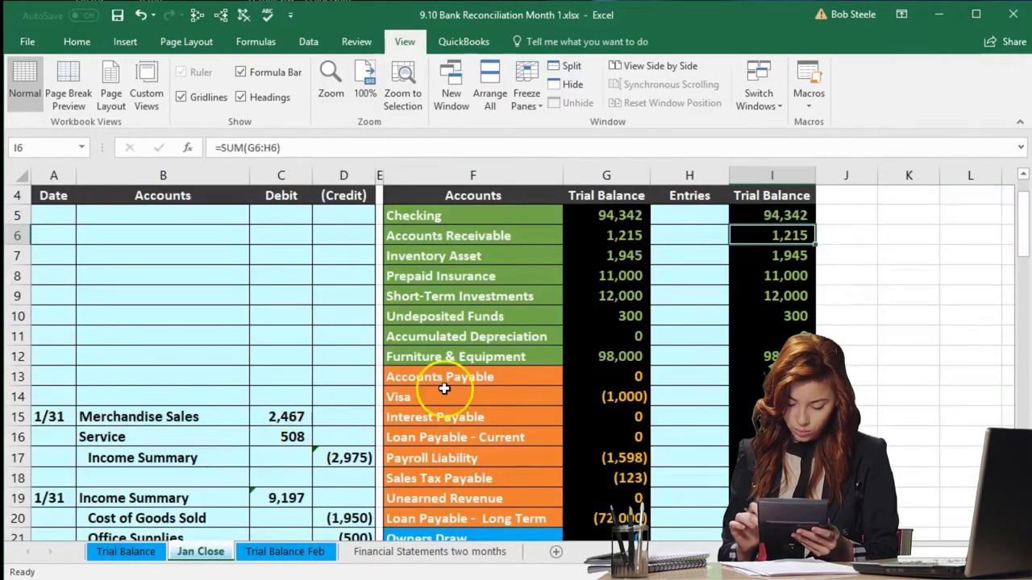
{"action": "scroll", "coordinate": [444, 388], "scroll_direction": "down", "scroll_amount": 6}
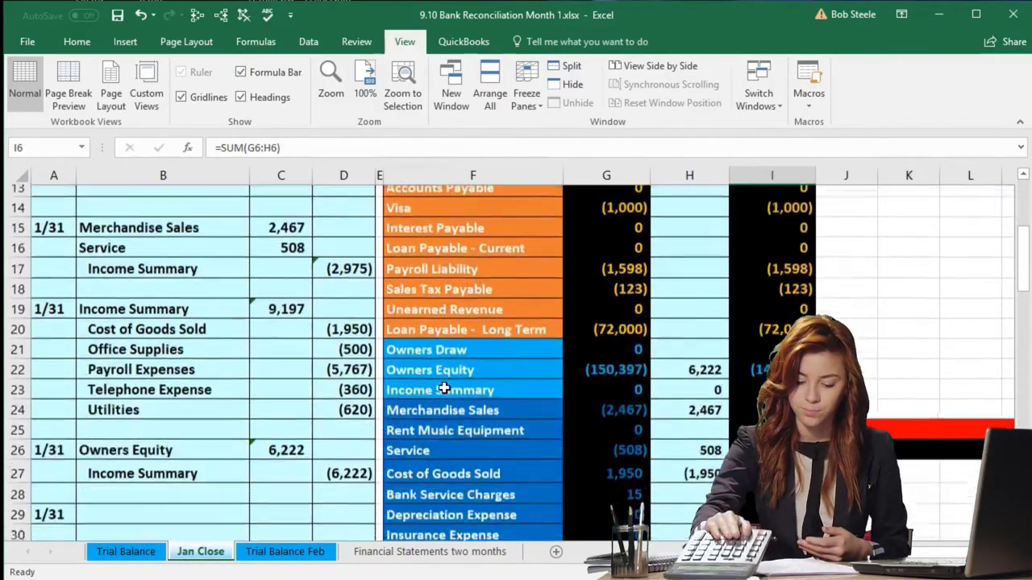
{"action": "scroll", "coordinate": [500, 379], "scroll_direction": "up", "scroll_amount": 1}
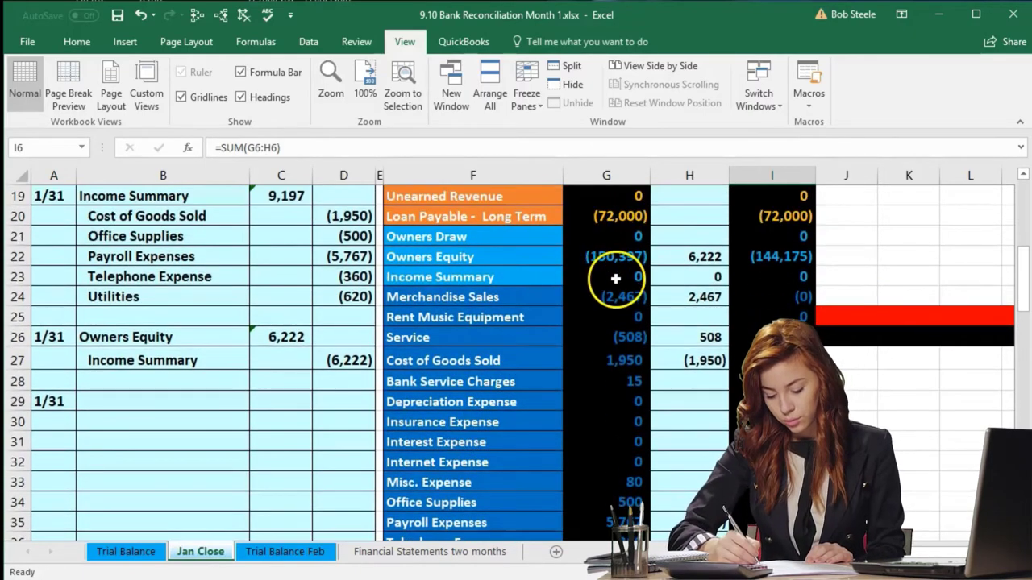
{"action": "left_click", "coordinate": [734, 256]}
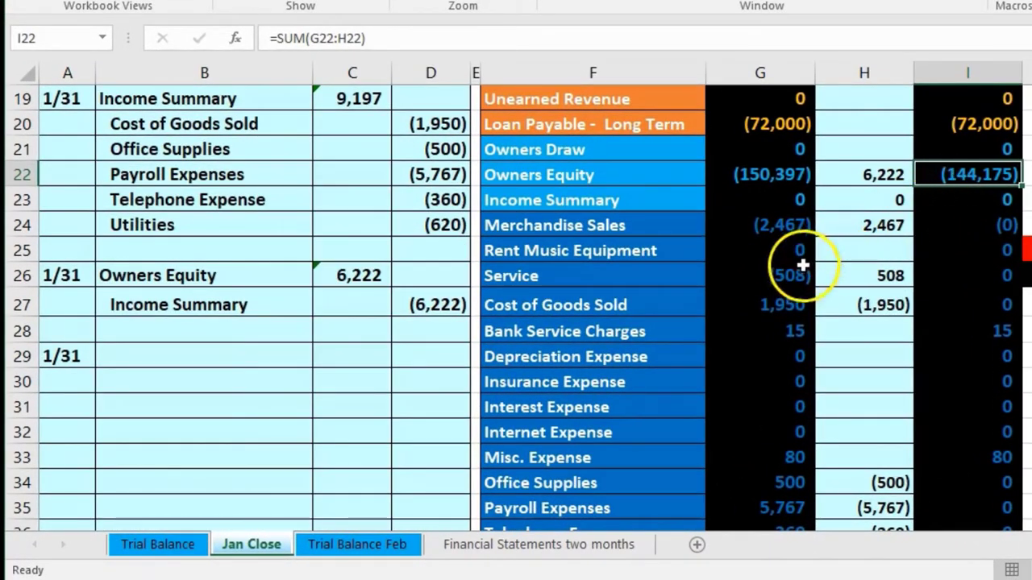
{"action": "left_click", "coordinate": [766, 228]}
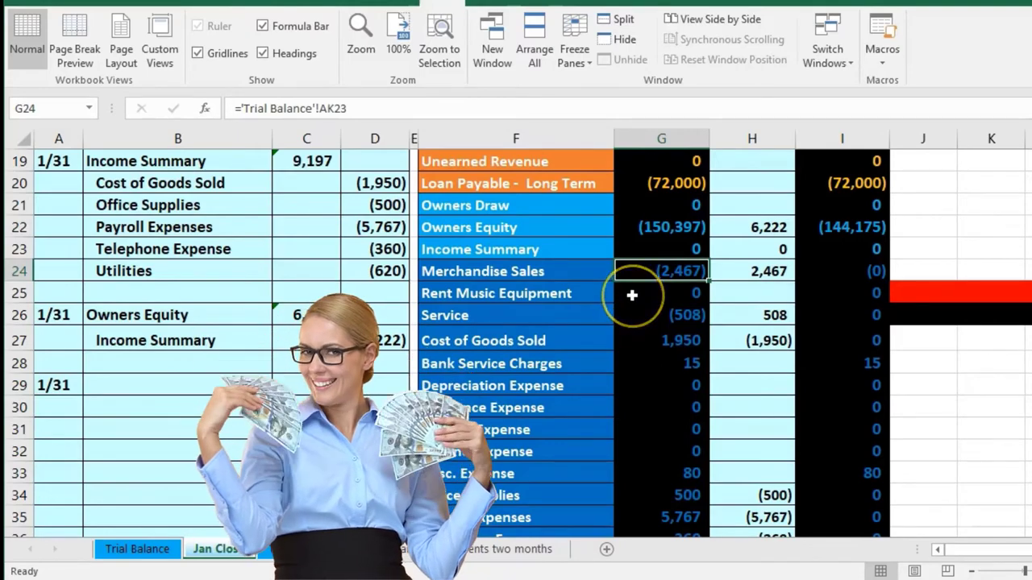
{"action": "left_click", "coordinate": [772, 272]}
{"action": "left_click", "coordinate": [831, 275]}
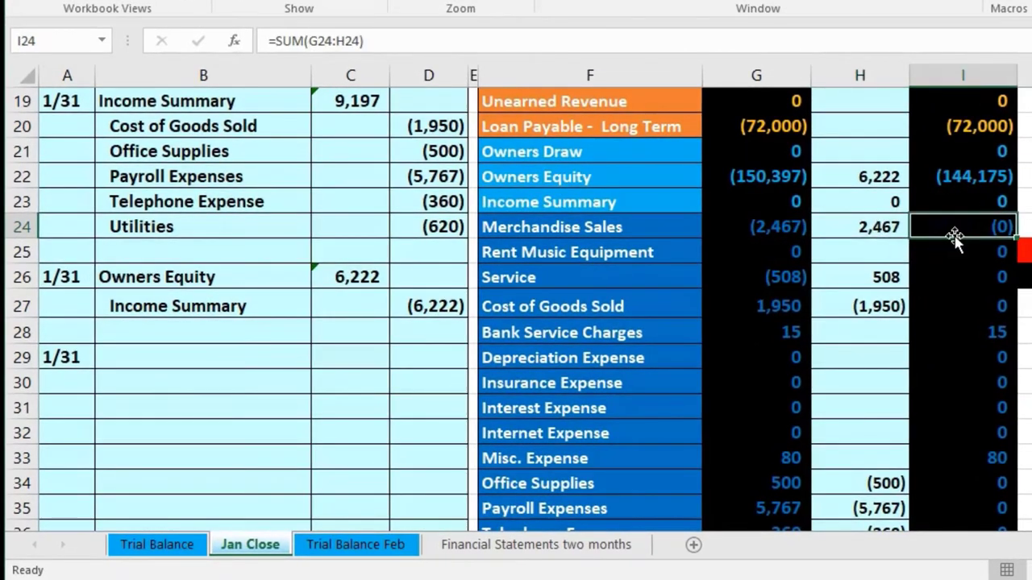
Select the pre-closing income statement balances from Merchandise Sales to Interest Income in G24:G38 to check their sum.
{"action": "left_click_drag", "start_coordinate": [733, 235], "coordinate": [779, 549]}
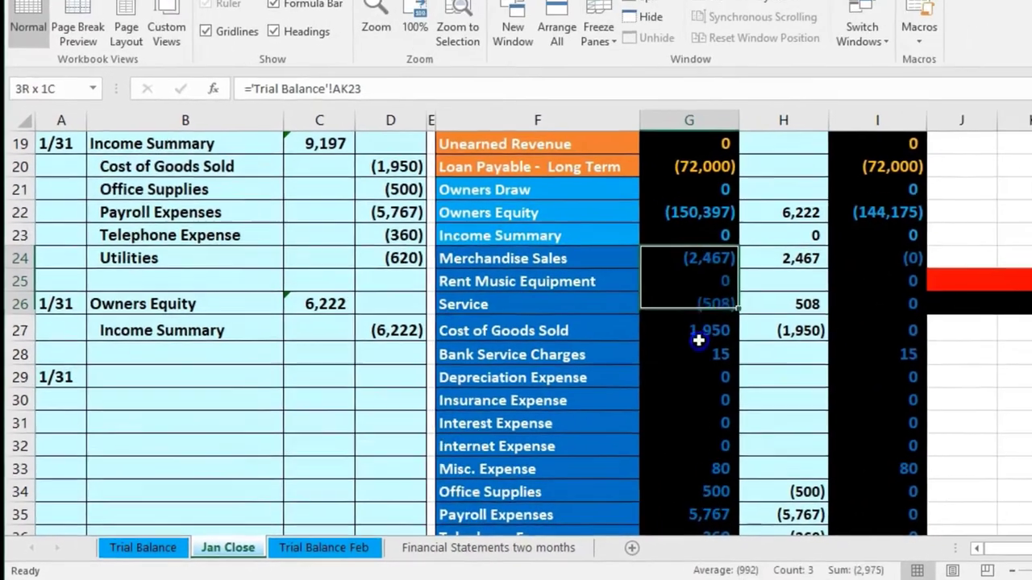
{"action": "left_click_drag", "start_coordinate": [684, 550], "coordinate": [669, 470]}
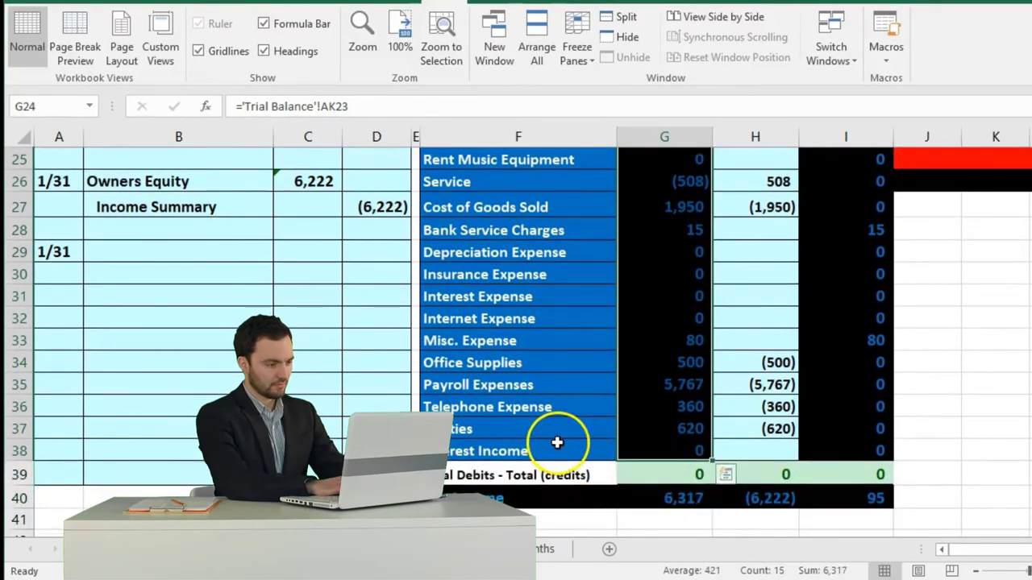
{"action": "scroll", "coordinate": [557, 436], "scroll_direction": "up", "scroll_amount": 4}
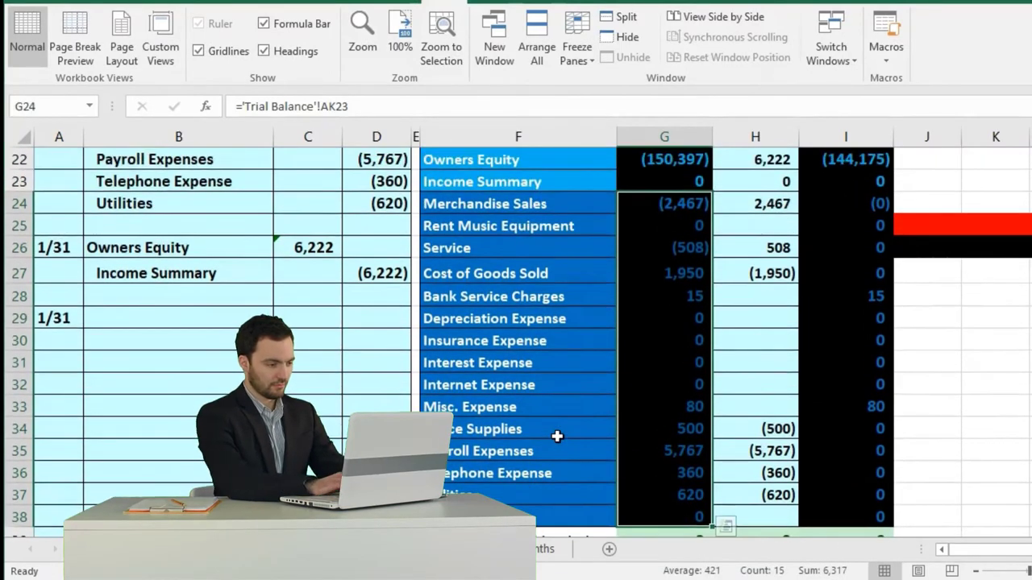
{"action": "scroll", "coordinate": [557, 431], "scroll_direction": "up", "scroll_amount": 4}
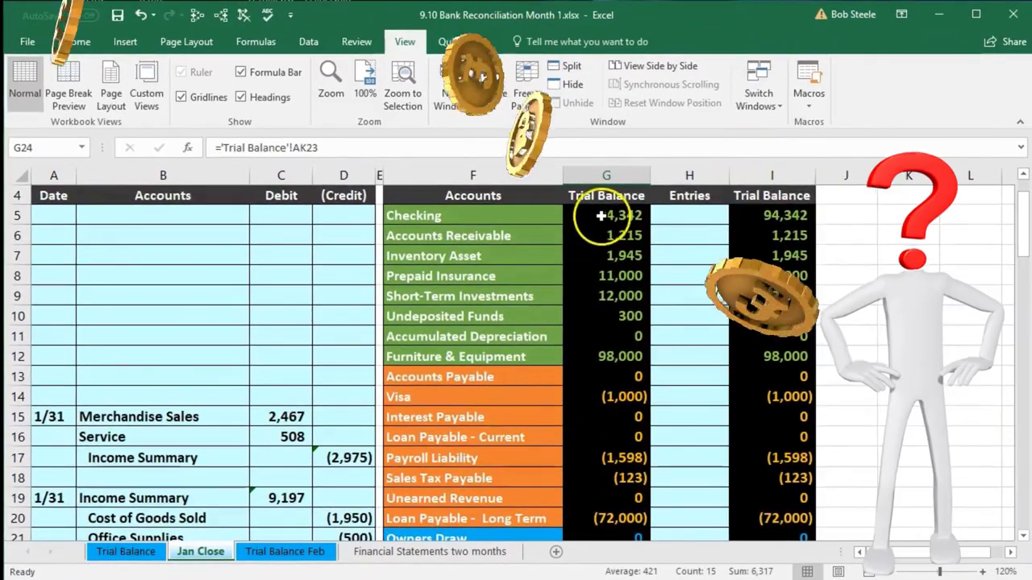
Examine the balance sheet accounts from Checking to Owners Equity in G5:G22 and the post-closing revenue and expense balances in column I.
{"action": "left_click_drag", "start_coordinate": [603, 204], "coordinate": [596, 478]}
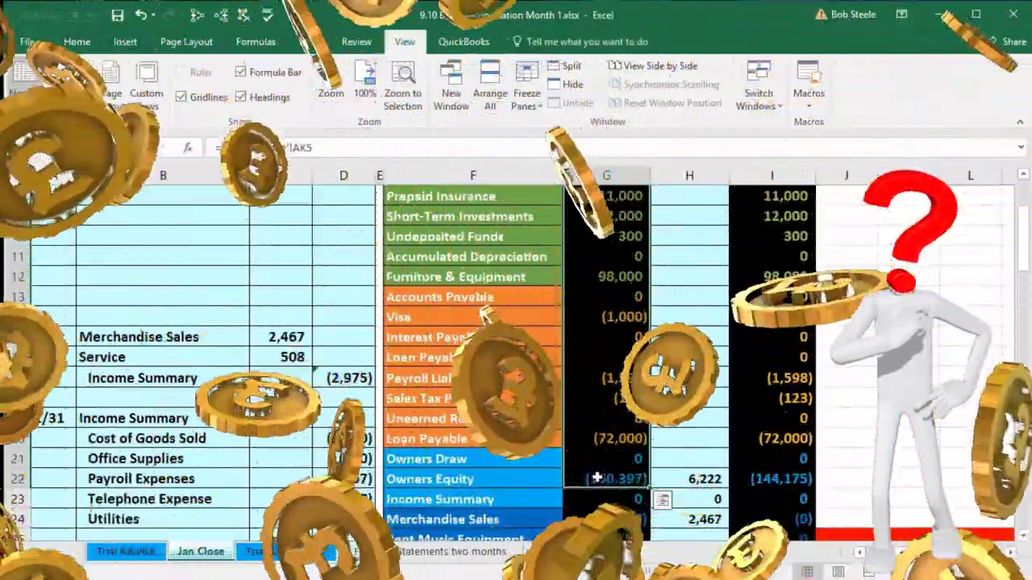
{"action": "scroll", "coordinate": [597, 477], "scroll_direction": "down", "scroll_amount": 1}
{"action": "left_click", "coordinate": [820, 461]}
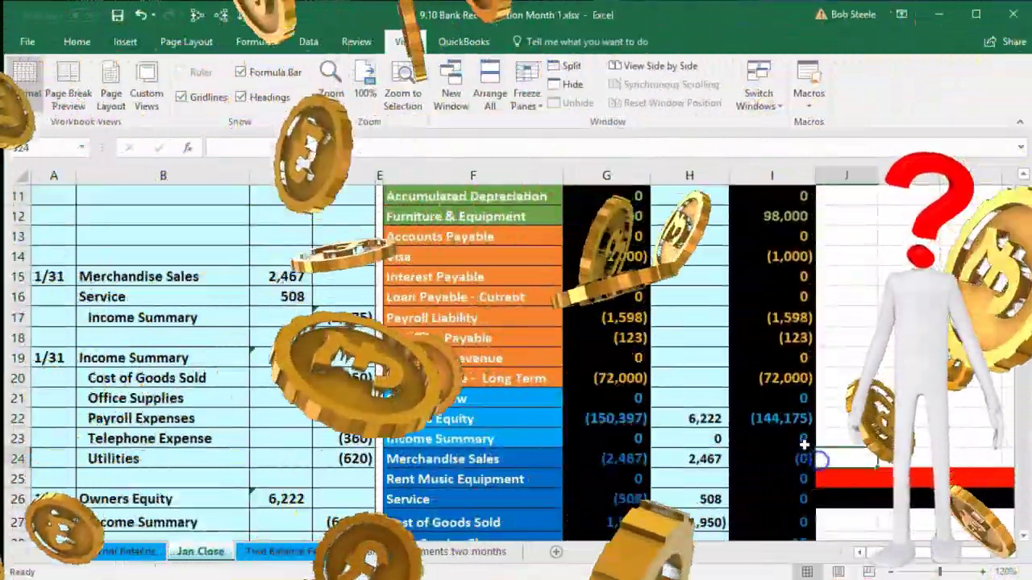
{"action": "scroll", "coordinate": [811, 460], "scroll_direction": "down", "scroll_amount": 2}
{"action": "left_click_drag", "start_coordinate": [787, 322], "coordinate": [795, 524]}
{"action": "right_click", "coordinate": [851, 424]}
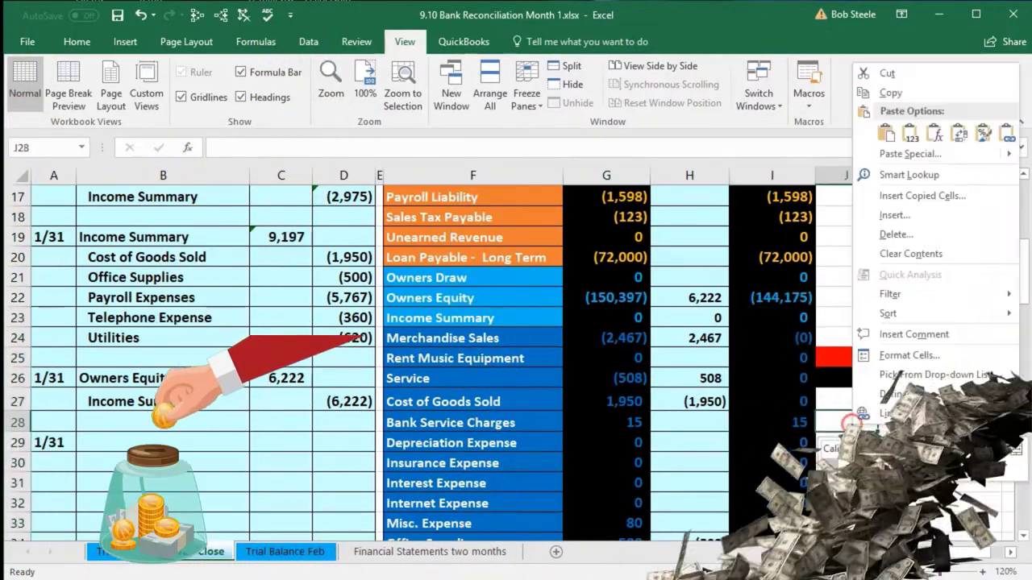
{"action": "left_click", "coordinate": [866, 387]}
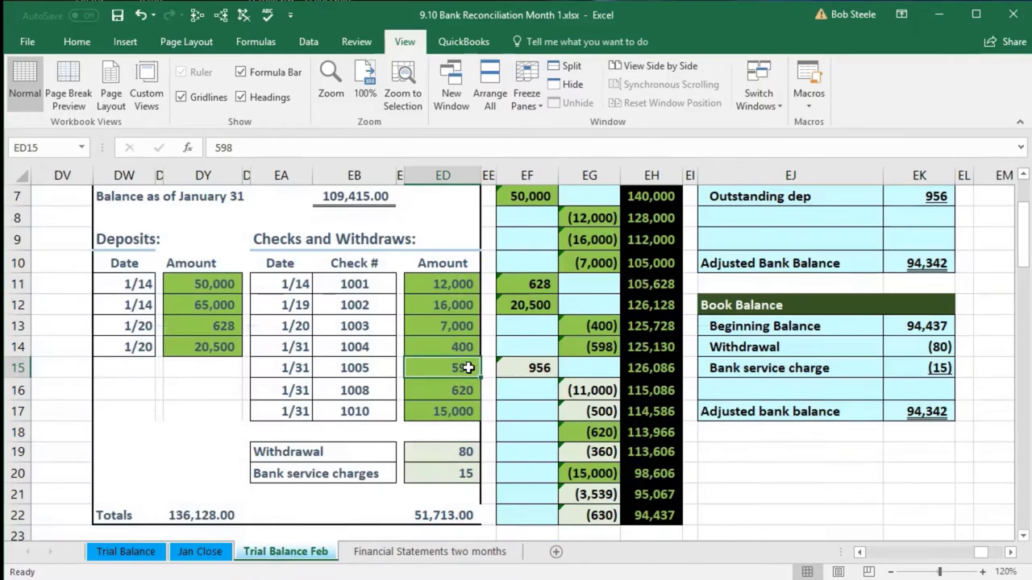
Examine the balance sheet, income statement and Statement of Owner's Equity on the Trial Balance Feb sheet.
{"action": "key", "text": "Left"}
{"action": "key", "text": "Left"}
{"action": "key", "text": "Left"}
{"action": "key", "text": "Left"}
{"action": "key", "text": "Left"}
{"action": "key", "text": "Left"}
{"action": "key", "text": "Left"}
{"action": "key", "text": "Left"}
{"action": "key", "text": "Left"}
{"action": "key", "text": "Left"}
{"action": "key", "text": "Left"}
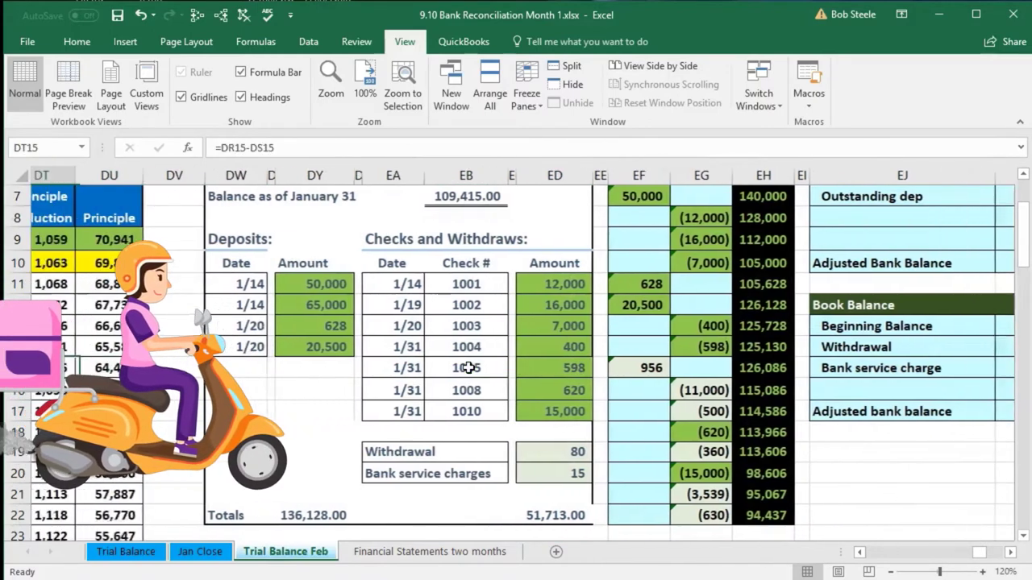
{"action": "key", "text": "Left"}
{"action": "key", "text": "Left"}
{"action": "key", "text": "Left"}
{"action": "key", "text": "Left"}
{"action": "key", "text": "Left"}
{"action": "key", "text": "Left"}
{"action": "key", "text": "Left"}
{"action": "key", "text": "Left"}
{"action": "key", "text": "Left"}
{"action": "key", "text": "Left"}
{"action": "key", "text": "Left"}
{"action": "key", "text": "Left"}
{"action": "key", "text": "Left"}
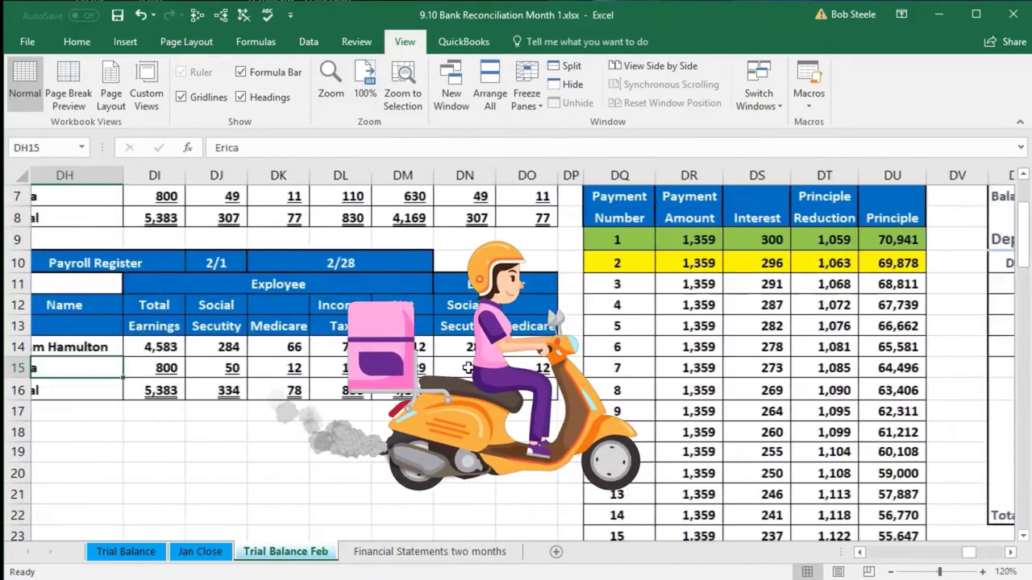
{"action": "key", "text": "Left"}
{"action": "key", "text": "Left"}
{"action": "key", "text": "Left"}
{"action": "key", "text": "Left"}
{"action": "key", "text": "Left"}
{"action": "key", "text": "Left"}
{"action": "key", "text": "Left"}
{"action": "key", "text": "Left"}
{"action": "key", "text": "Left"}
{"action": "key", "text": "Left"}
{"action": "key", "text": "Left"}
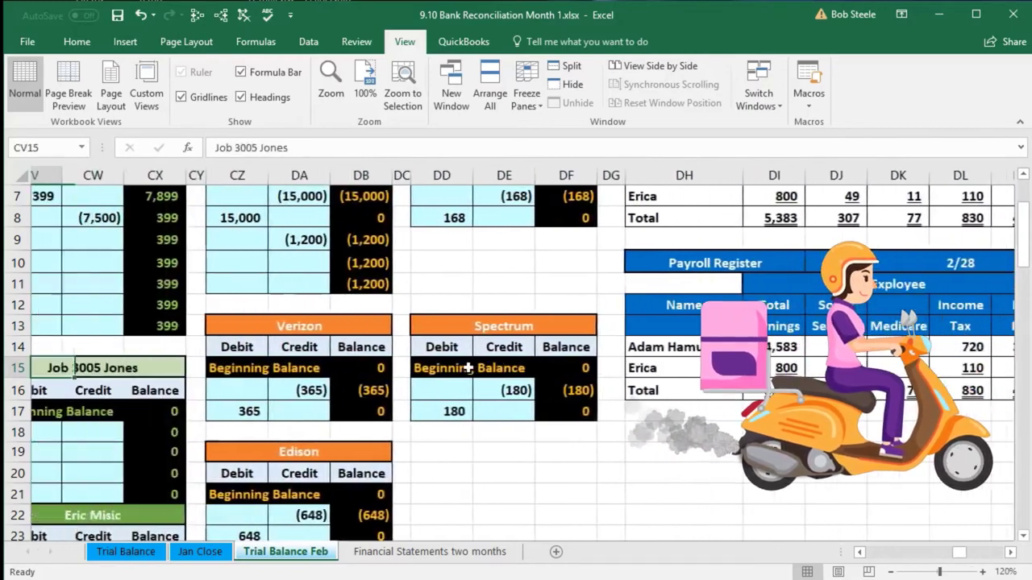
{"action": "key", "text": "Left"}
{"action": "key", "text": "Left"}
{"action": "key", "text": "Left"}
{"action": "key", "text": "Left"}
{"action": "key", "text": "Left"}
{"action": "key", "text": "Left"}
{"action": "key", "text": "Left"}
{"action": "key", "text": "Left"}
{"action": "key", "text": "Left"}
{"action": "key", "text": "Left"}
{"action": "key", "text": "Left"}
{"action": "key", "text": "Left"}
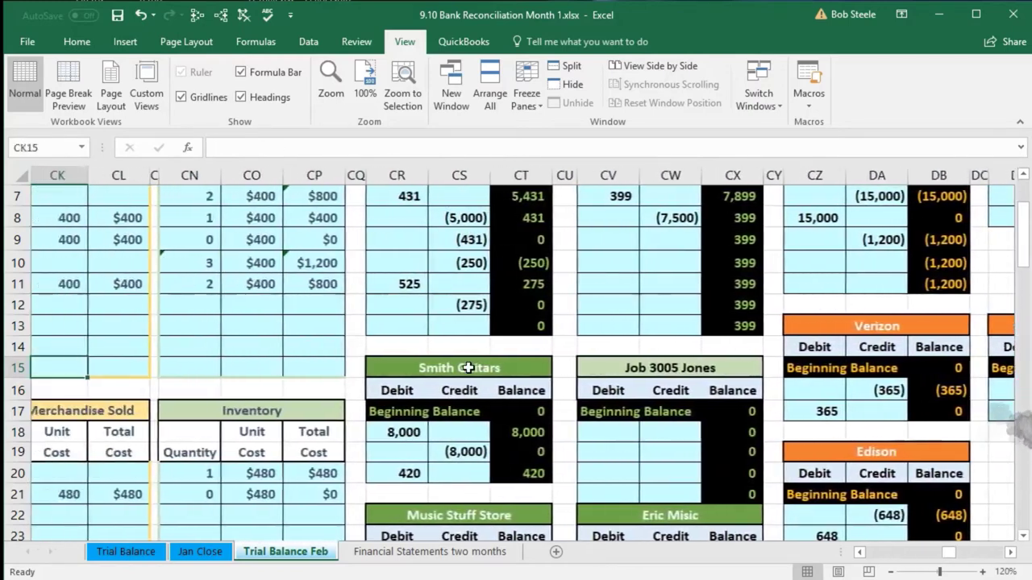
{"action": "key", "text": "Left"}
{"action": "key", "text": "Left"}
{"action": "key", "text": "Left"}
{"action": "key", "text": "Left"}
{"action": "key", "text": "Left"}
{"action": "key", "text": "Left"}
{"action": "key", "text": "Left"}
{"action": "key", "text": "Left"}
{"action": "key", "text": "Left"}
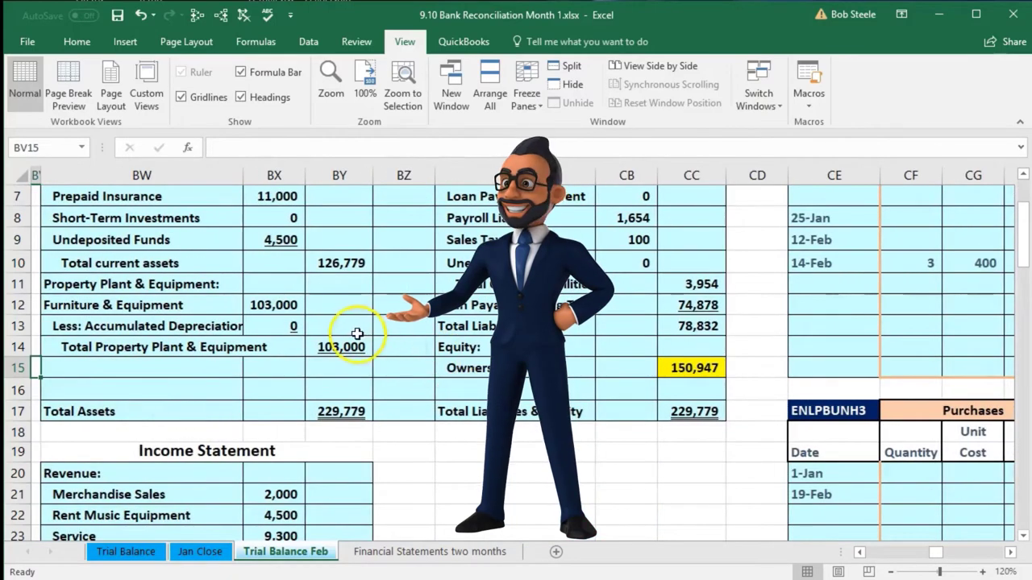
{"action": "scroll", "coordinate": [357, 333], "scroll_direction": "up", "scroll_amount": 2}
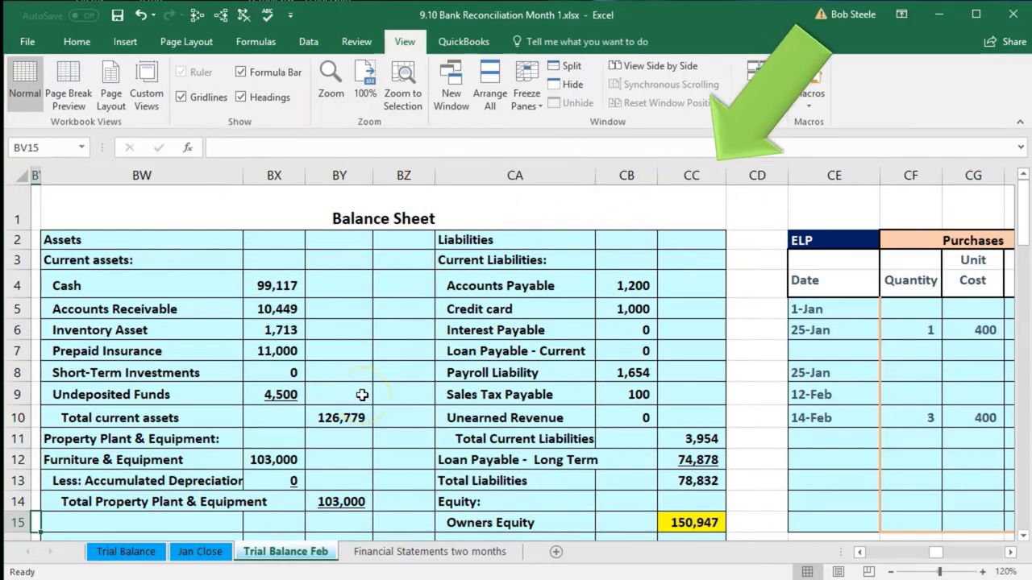
{"action": "scroll", "coordinate": [362, 395], "scroll_direction": "down", "scroll_amount": 5}
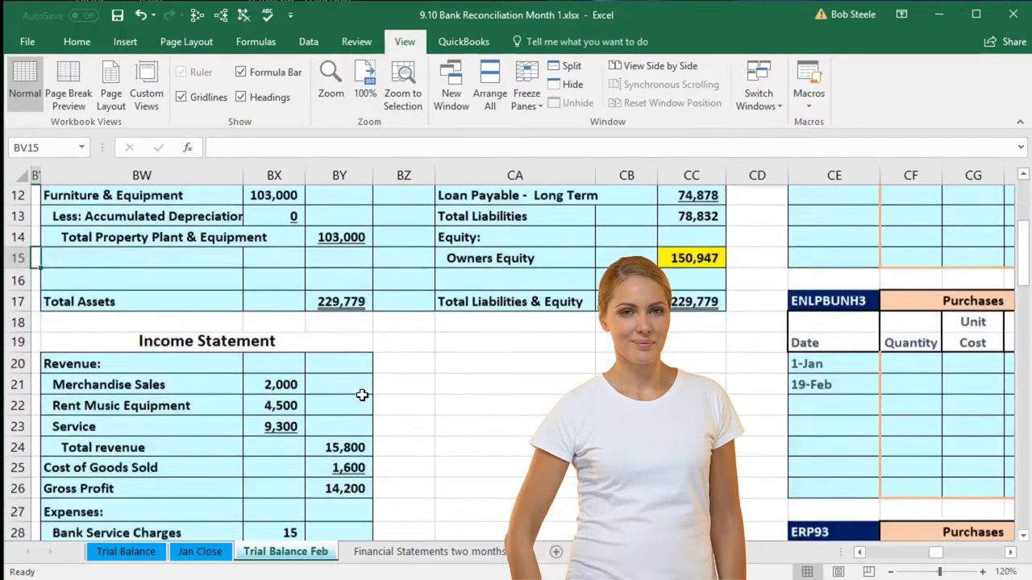
{"action": "scroll", "coordinate": [362, 394], "scroll_direction": "down", "scroll_amount": 7}
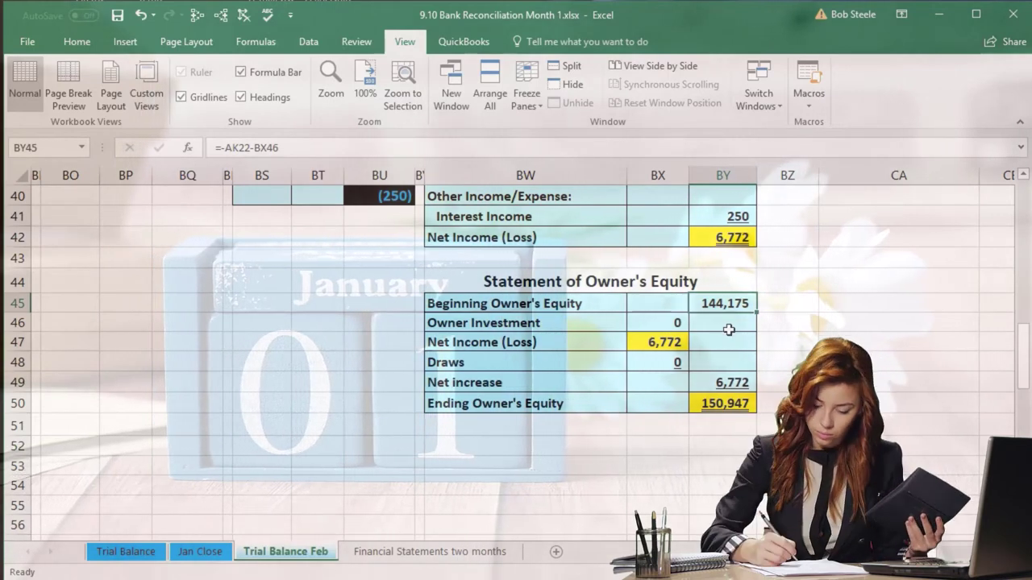
Compare February's Beginning Owner's Equity with January's Ending Owner's Equity on the Trial Balance sheet.
{"action": "left_click", "coordinate": [719, 356]}
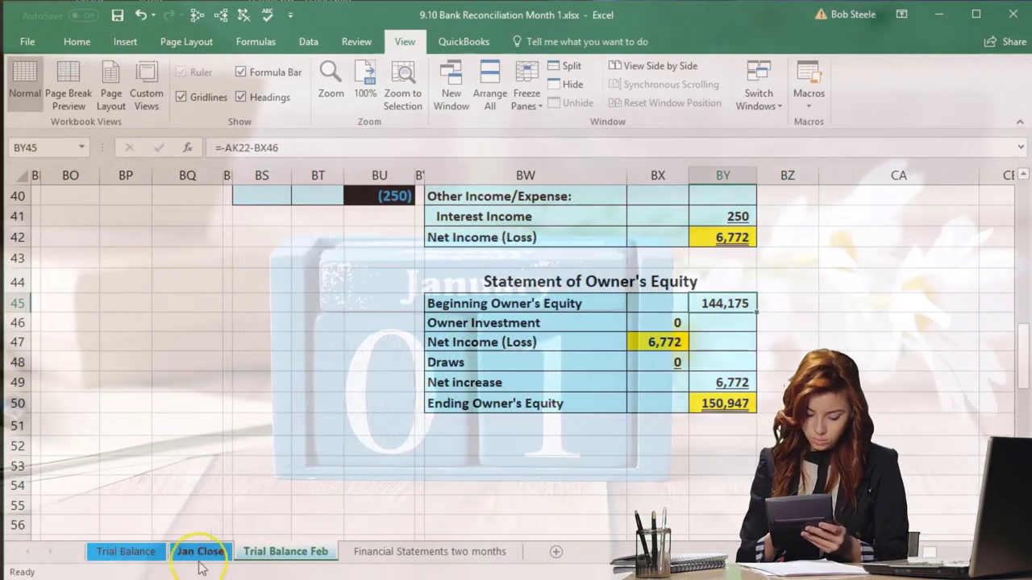
{"action": "left_click", "coordinate": [129, 552]}
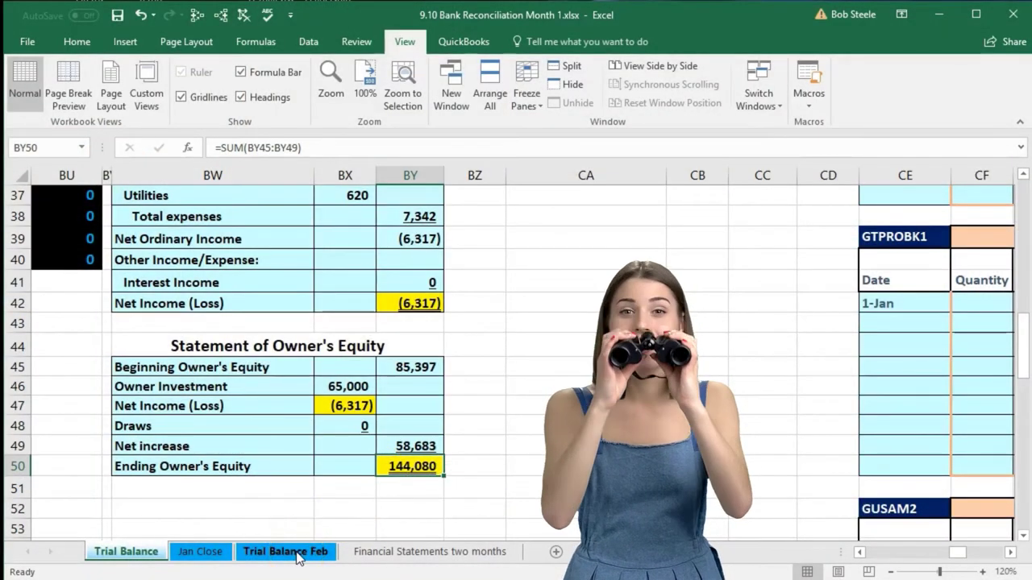
{"action": "left_click", "coordinate": [295, 557]}
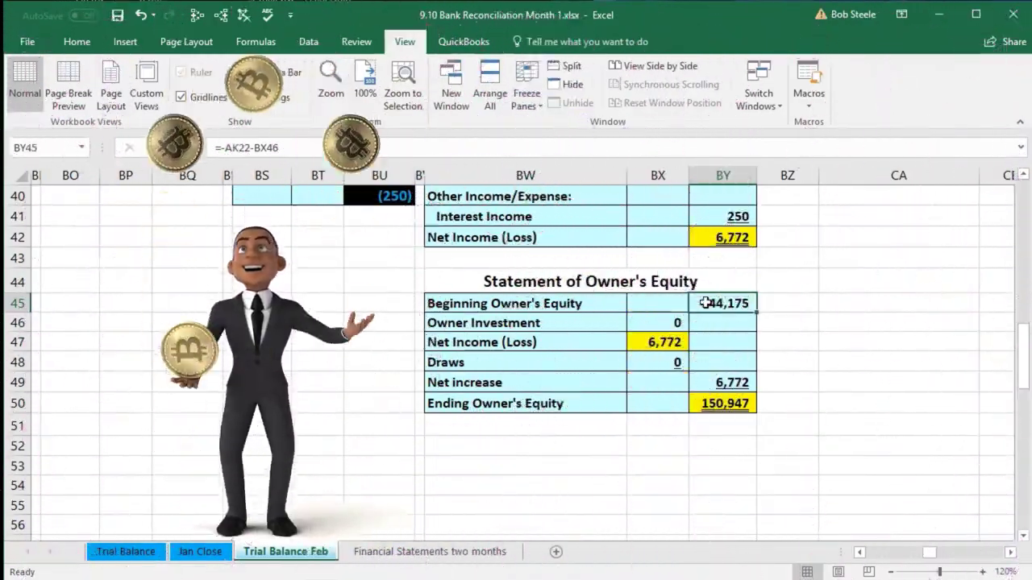
Go back to the February general ledger and examine the accounts from the expenses across to Accounts Receivable.
{"action": "key", "text": "Left"}
{"action": "key", "text": "Left"}
{"action": "key", "text": "Left"}
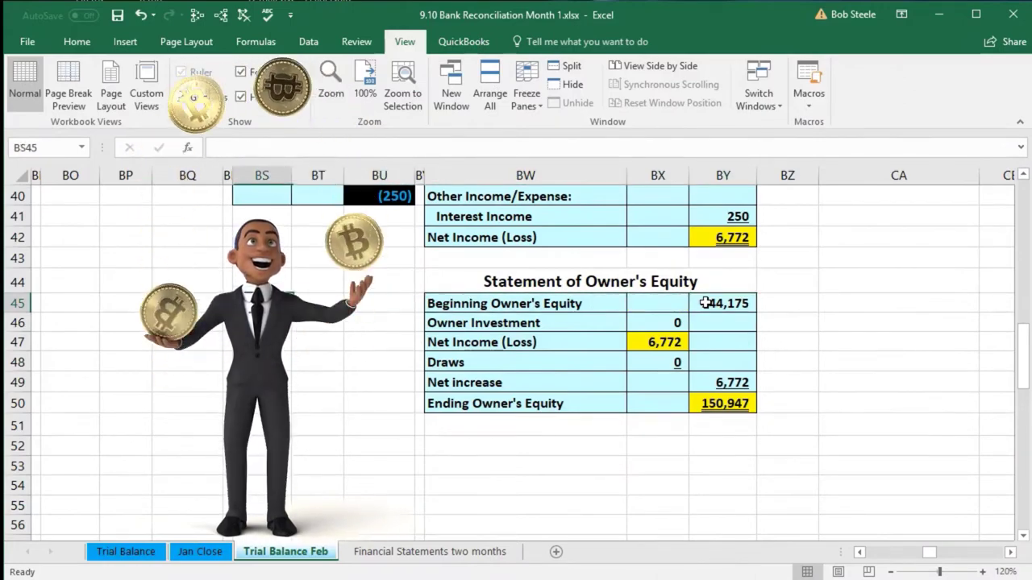
{"action": "key", "text": "Left"}
{"action": "key", "text": "Left"}
{"action": "key", "text": "Left"}
{"action": "key", "text": "Left"}
{"action": "key", "text": "Left"}
{"action": "key", "text": "Left"}
{"action": "key", "text": "Left"}
{"action": "key", "text": "Left"}
{"action": "key", "text": "Left"}
{"action": "key", "text": "Left"}
{"action": "key", "text": "Left"}
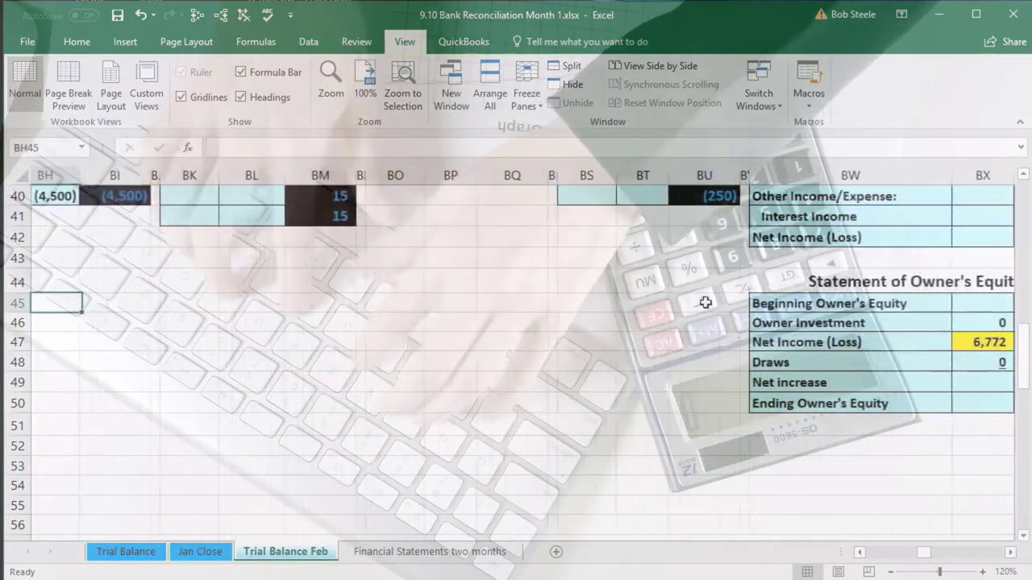
{"action": "key", "text": "Left"}
{"action": "key", "text": "Left"}
{"action": "key", "text": "Left"}
{"action": "key", "text": "Left"}
{"action": "key", "text": "Left"}
{"action": "key", "text": "Up"}
{"action": "key", "text": "Up"}
{"action": "key", "text": "Up"}
{"action": "key", "text": "Up"}
{"action": "key", "text": "Up"}
{"action": "key", "text": "Up"}
{"action": "key", "text": "Up"}
{"action": "key", "text": "Up"}
{"action": "key", "text": "Up"}
{"action": "key", "text": "Up"}
{"action": "key", "text": "Up"}
{"action": "key", "text": "Up"}
{"action": "key", "text": "Up"}
{"action": "key", "text": "Up"}
{"action": "key", "text": "Up"}
{"action": "key", "text": "Up"}
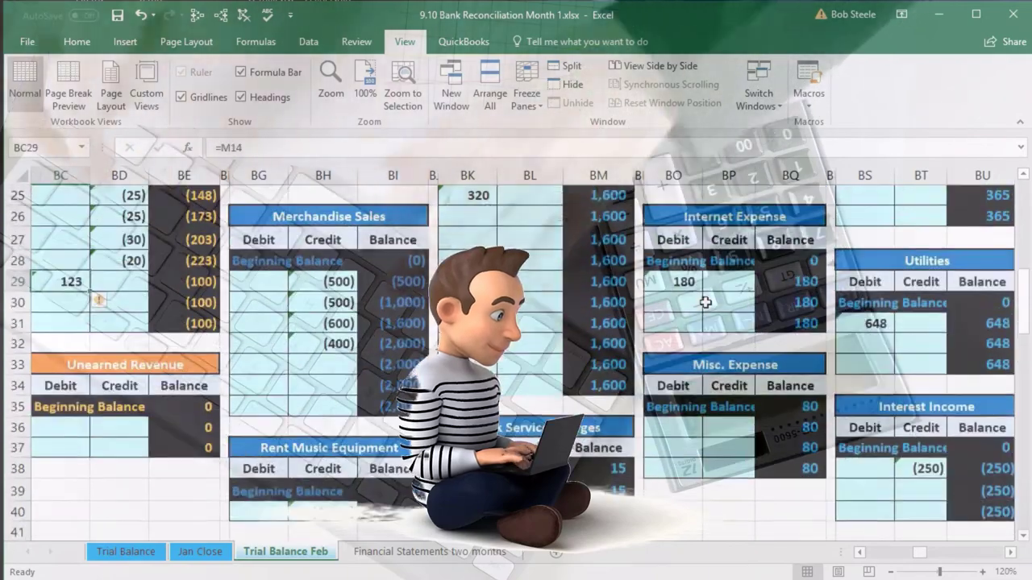
{"action": "key", "text": "Up"}
{"action": "key", "text": "Up"}
{"action": "key", "text": "Up"}
{"action": "key", "text": "Up"}
{"action": "key", "text": "Up"}
{"action": "key", "text": "Up"}
{"action": "key", "text": "Up"}
{"action": "key", "text": "Up"}
{"action": "key", "text": "Up"}
{"action": "key", "text": "Up"}
{"action": "key", "text": "Up"}
{"action": "key", "text": "Up"}
{"action": "key", "text": "Up"}
{"action": "key", "text": "Up"}
{"action": "key", "text": "Up"}
{"action": "key", "text": "Up"}
{"action": "key", "text": "Left"}
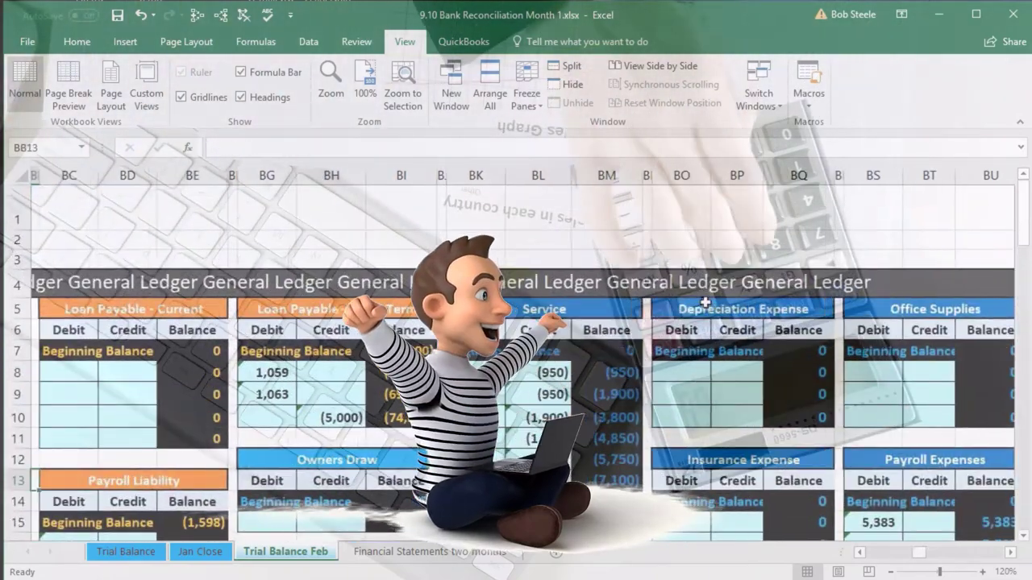
{"action": "key", "text": "Left"}
{"action": "key", "text": "Left"}
{"action": "key", "text": "Left"}
{"action": "key", "text": "Left"}
{"action": "key", "text": "Left"}
{"action": "key", "text": "Left"}
{"action": "key", "text": "Left"}
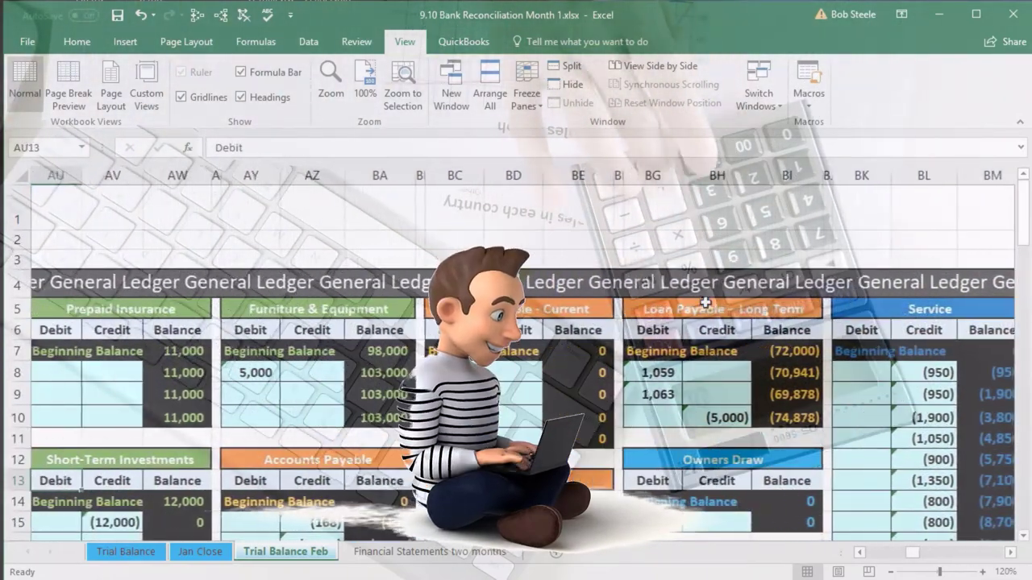
{"action": "key", "text": "Left"}
{"action": "key", "text": "Left"}
{"action": "key", "text": "Left"}
{"action": "key", "text": "Left"}
{"action": "key", "text": "Left"}
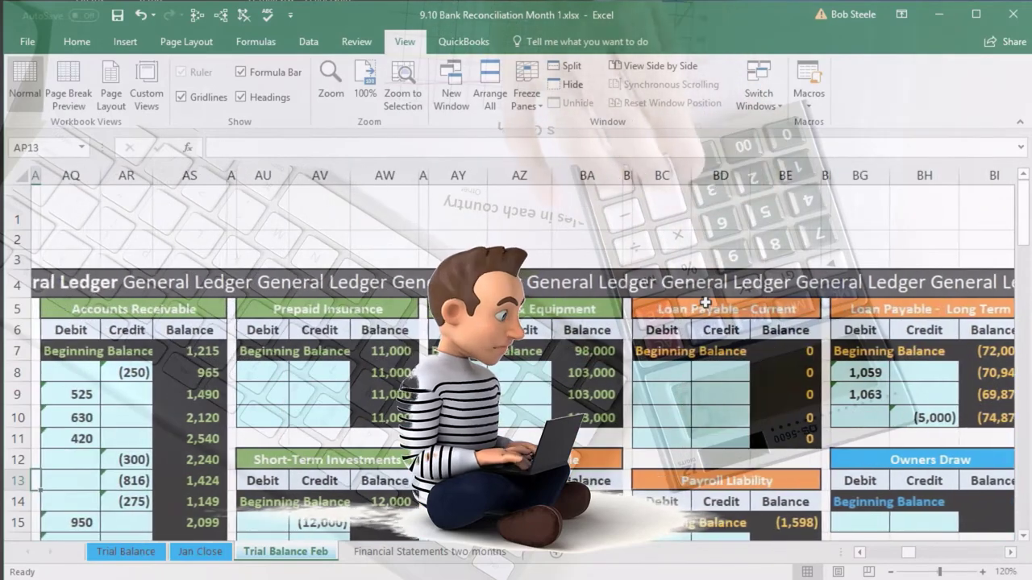
Examine the general ledger's top rows of accounts from Prepaid Insurance across to Office Supplies and Payroll Expenses.
{"action": "key", "text": "Right"}
{"action": "key", "text": "Right"}
{"action": "key", "text": "Right"}
{"action": "key", "text": "Right"}
{"action": "key", "text": "Right"}
{"action": "key", "text": "Right"}
{"action": "key", "text": "Right"}
{"action": "key", "text": "Right"}
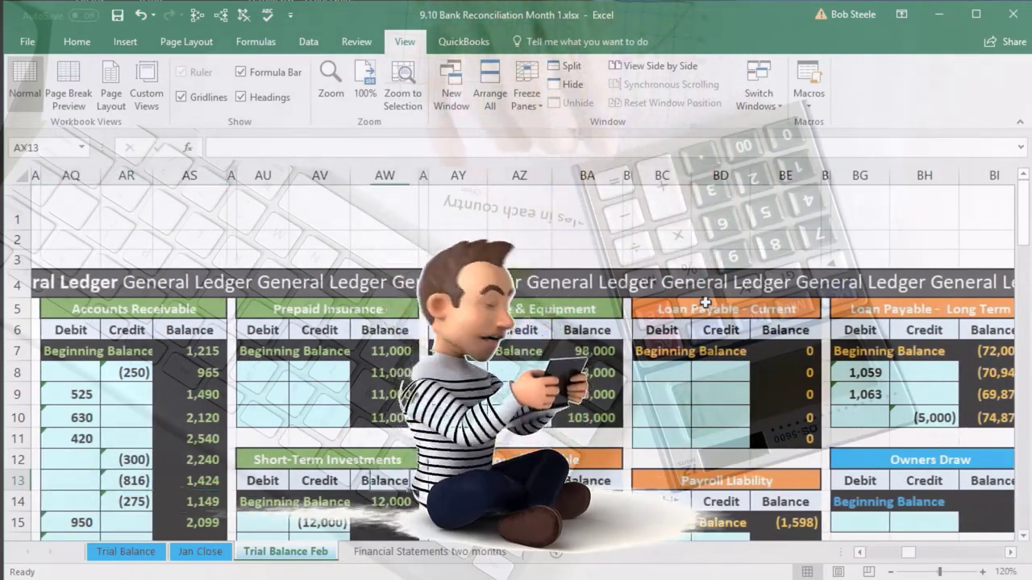
{"action": "key", "text": "Right"}
{"action": "key", "text": "Right"}
{"action": "key", "text": "Right"}
{"action": "key", "text": "Right"}
{"action": "key", "text": "Right"}
{"action": "key", "text": "Right"}
{"action": "key", "text": "Right"}
{"action": "key", "text": "Right"}
{"action": "key", "text": "Right"}
{"action": "key", "text": "Right"}
{"action": "key", "text": "Right"}
{"action": "key", "text": "Right"}
{"action": "key", "text": "Right"}
{"action": "key", "text": "Right"}
{"action": "key", "text": "Right"}
{"action": "key", "text": "Right"}
{"action": "key", "text": "Right"}
{"action": "key", "text": "Right"}
{"action": "key", "text": "Right"}
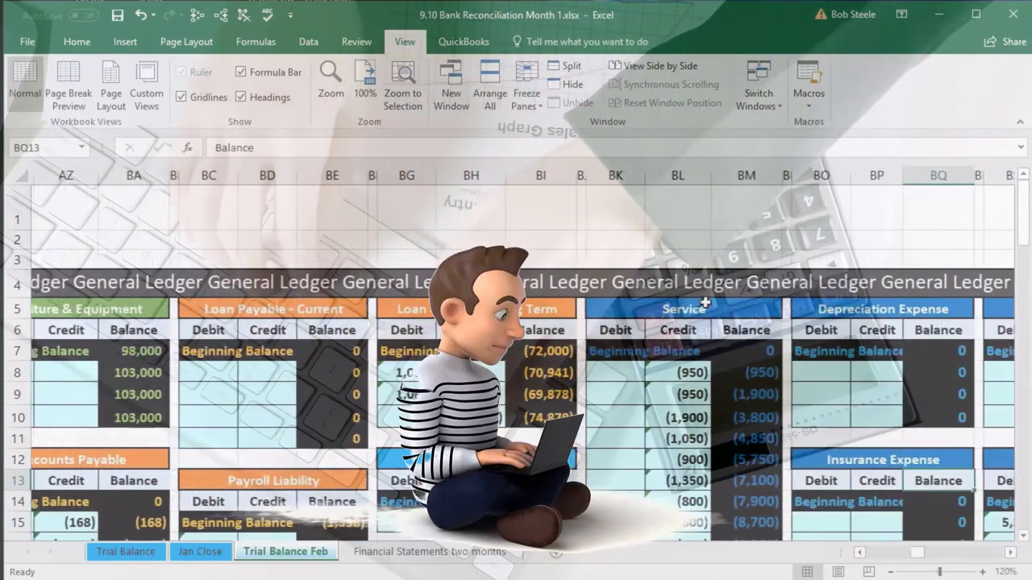
{"action": "key", "text": "Right"}
{"action": "key", "text": "Right"}
{"action": "key", "text": "Right"}
{"action": "key", "text": "Right"}
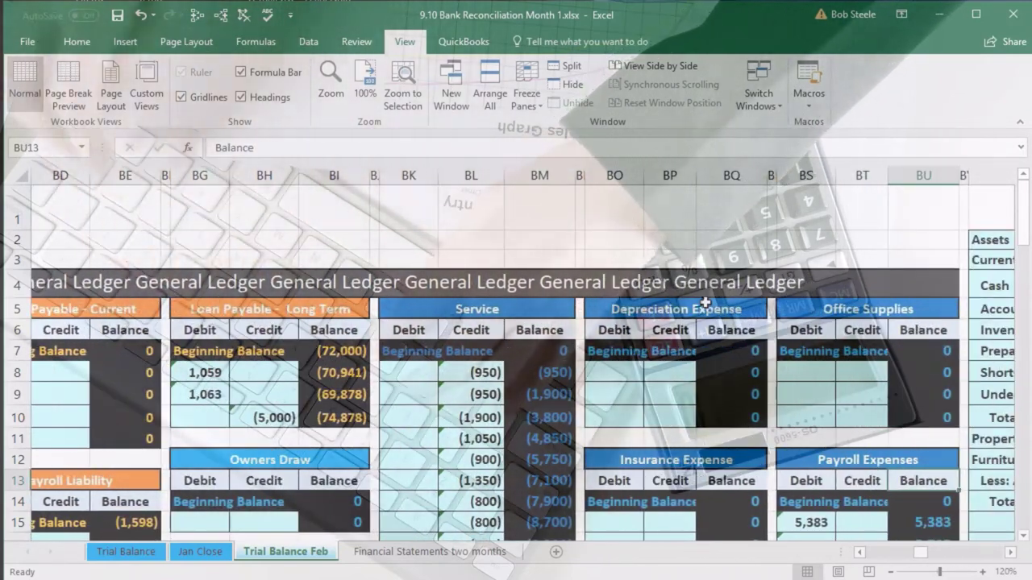
Check the beginning balances of the February expense accounts, including Interest Expense, Internet Expense and Misc. Expense in column BQ.
{"action": "scroll", "coordinate": [705, 302], "scroll_direction": "down", "scroll_amount": 1}
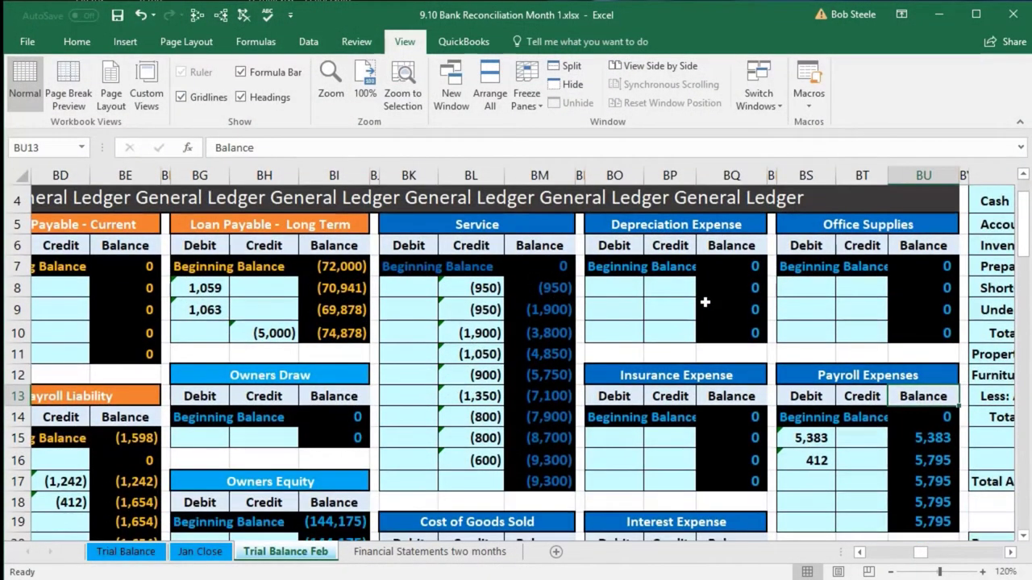
{"action": "scroll", "coordinate": [705, 303], "scroll_direction": "down", "scroll_amount": 1}
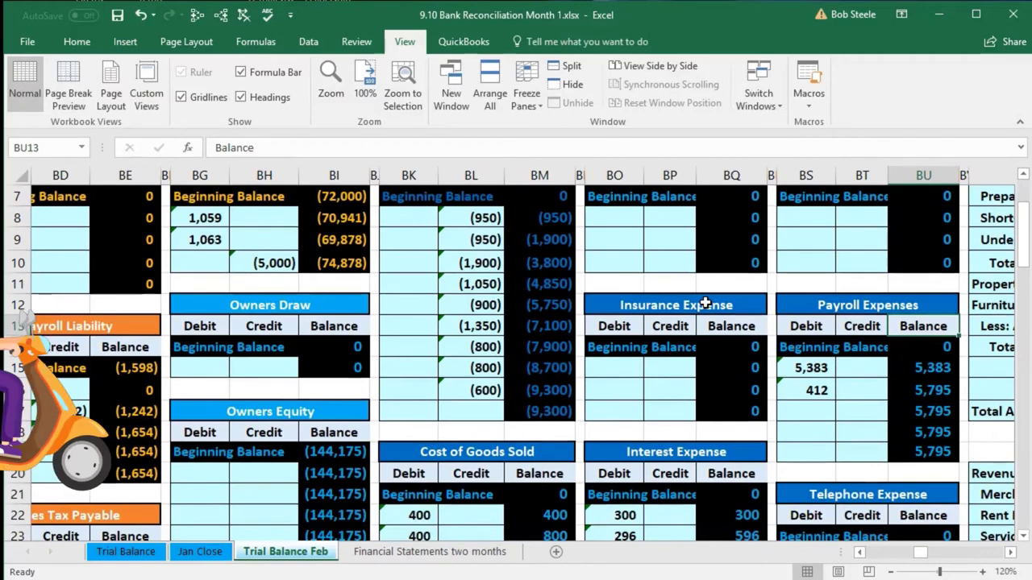
{"action": "scroll", "coordinate": [705, 303], "scroll_direction": "down", "scroll_amount": 1}
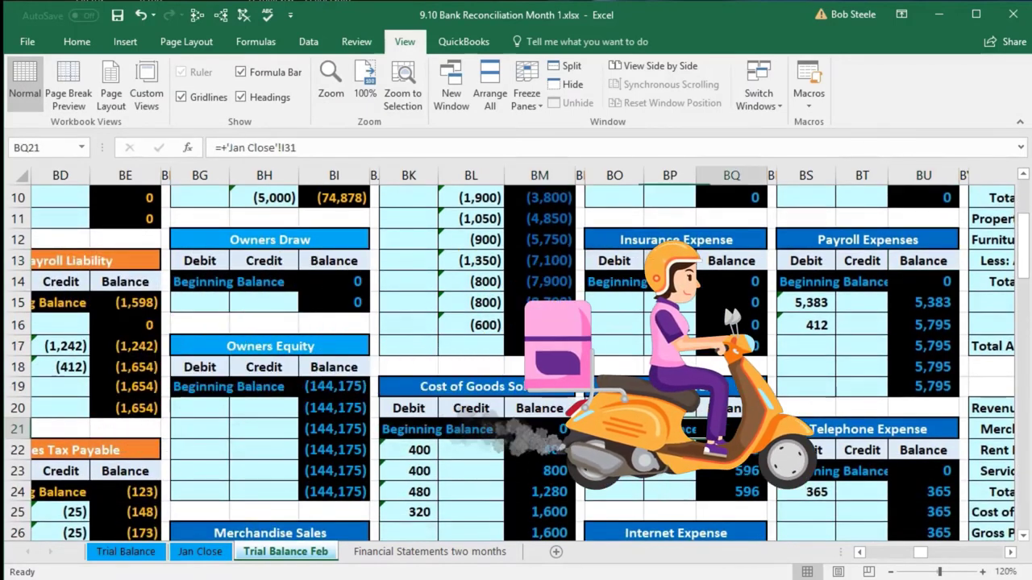
{"action": "scroll", "coordinate": [743, 440], "scroll_direction": "down", "scroll_amount": 2}
{"action": "left_click", "coordinate": [743, 436]}
{"action": "scroll", "coordinate": [744, 440], "scroll_direction": "down", "scroll_amount": 1}
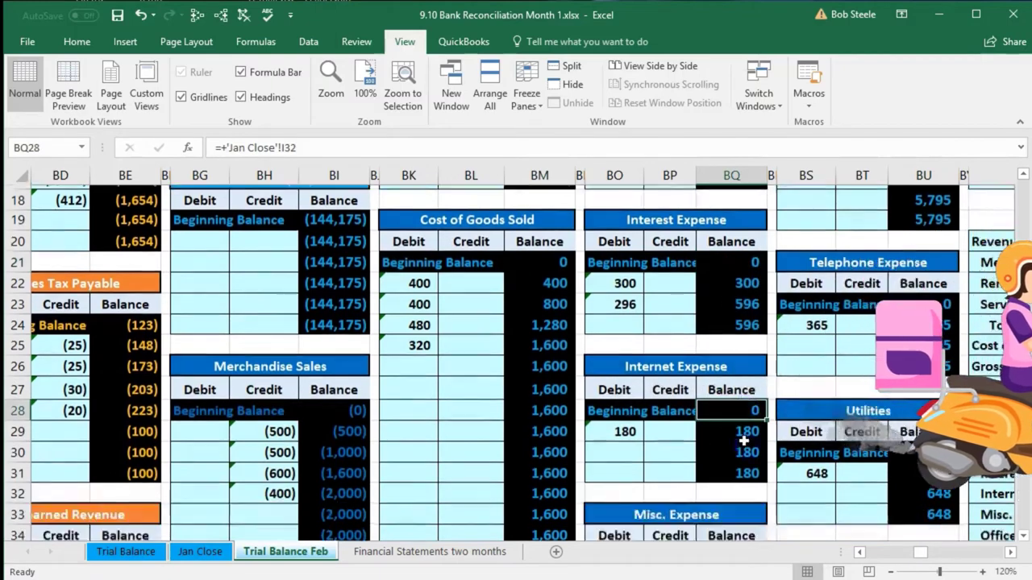
{"action": "scroll", "coordinate": [744, 440], "scroll_direction": "down", "scroll_amount": 2}
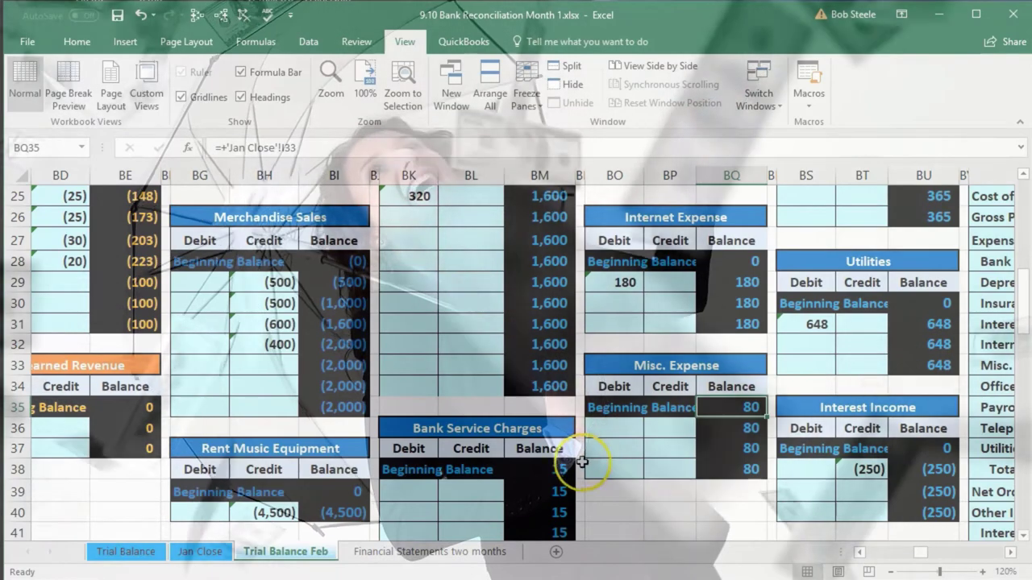
Trace the February beginning balances of Bank Service Charges and Misc. Expense back to I28 and I33 on the Jan Close sheet.
{"action": "left_click", "coordinate": [544, 471]}
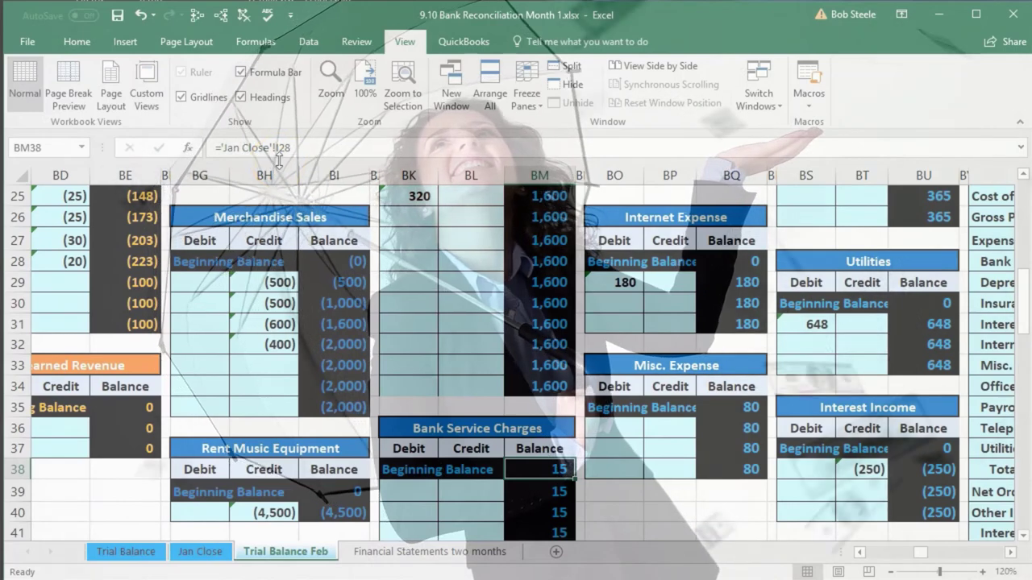
{"action": "left_click", "coordinate": [197, 553]}
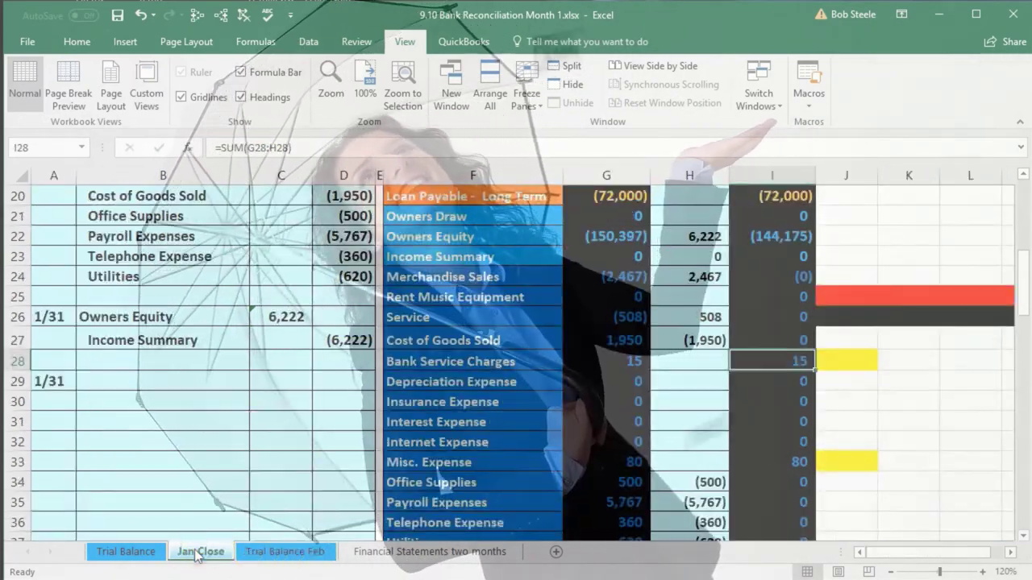
{"action": "left_click", "coordinate": [765, 460]}
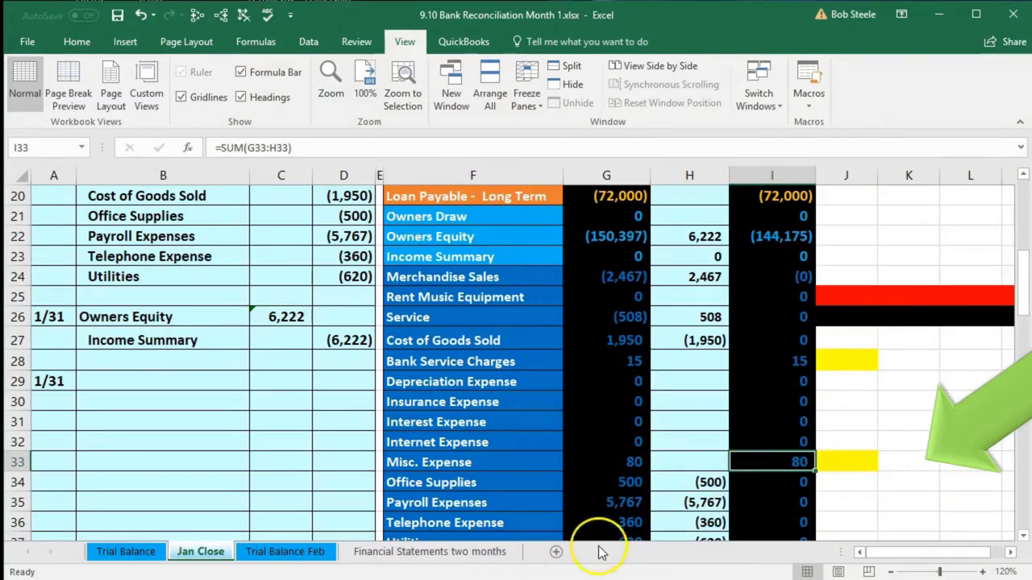
{"action": "left_click", "coordinate": [306, 553]}
{"action": "left_click", "coordinate": [726, 389]}
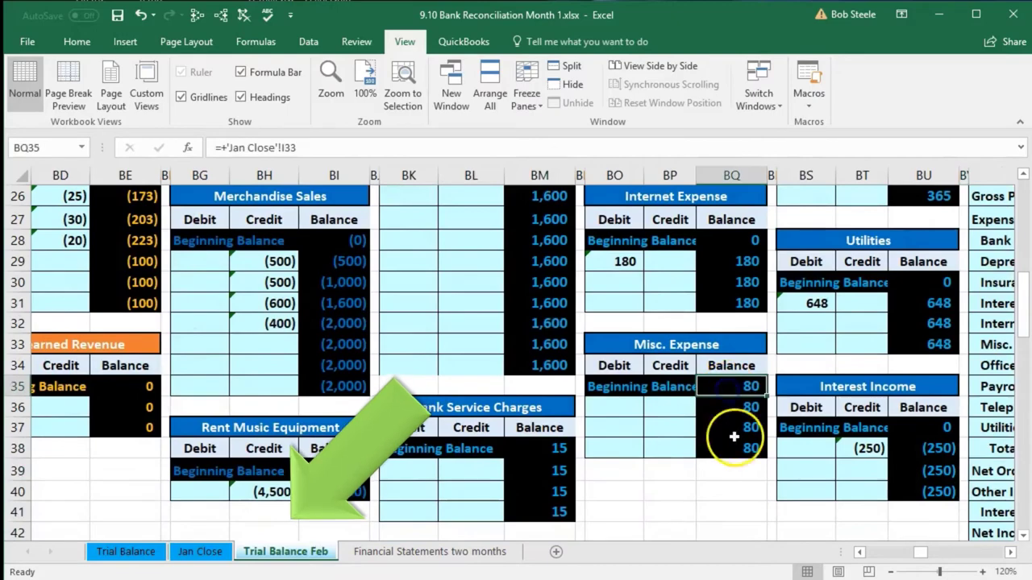
Go to the February balance sheet in columns BW to CC and examine its asset, liability and equity sections.
{"action": "scroll", "coordinate": [736, 451], "scroll_direction": "up", "scroll_amount": 8}
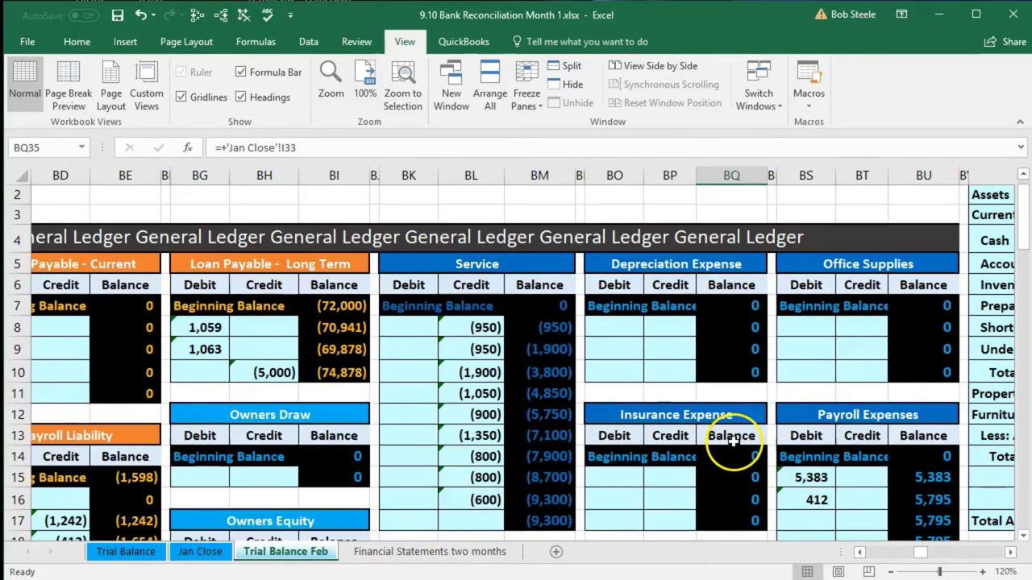
{"action": "key", "text": "Right"}
{"action": "key", "text": "Right"}
{"action": "key", "text": "Right"}
{"action": "key", "text": "Right"}
{"action": "key", "text": "Right"}
{"action": "key", "text": "Right"}
{"action": "key", "text": "Right"}
{"action": "key", "text": "Right"}
{"action": "key", "text": "Right"}
{"action": "key", "text": "Right"}
{"action": "key", "text": "Right"}
{"action": "key", "text": "Right"}
{"action": "key", "text": "Right"}
{"action": "key", "text": "Right"}
{"action": "key", "text": "Right"}
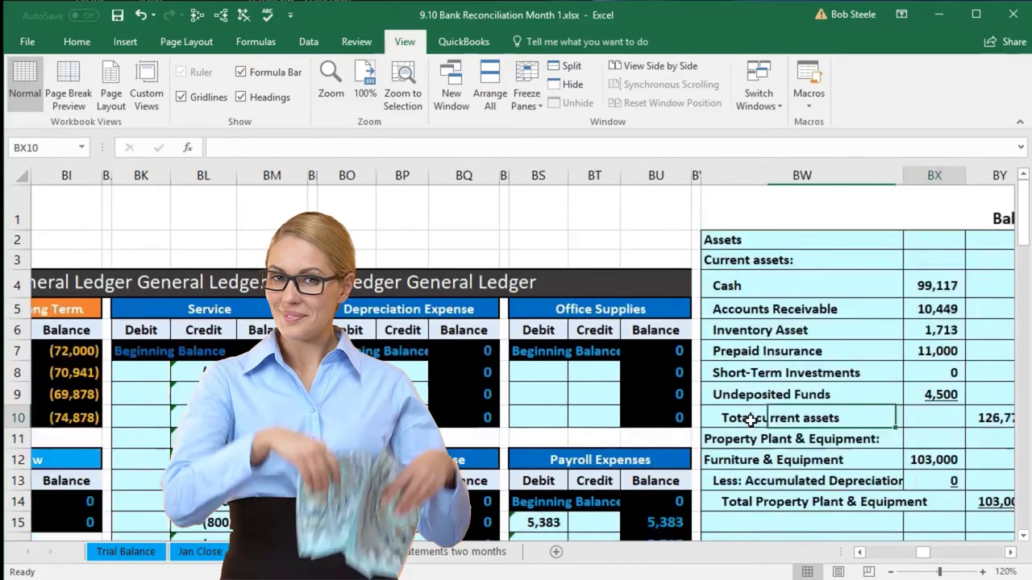
{"action": "left_click", "coordinate": [279, 175]}
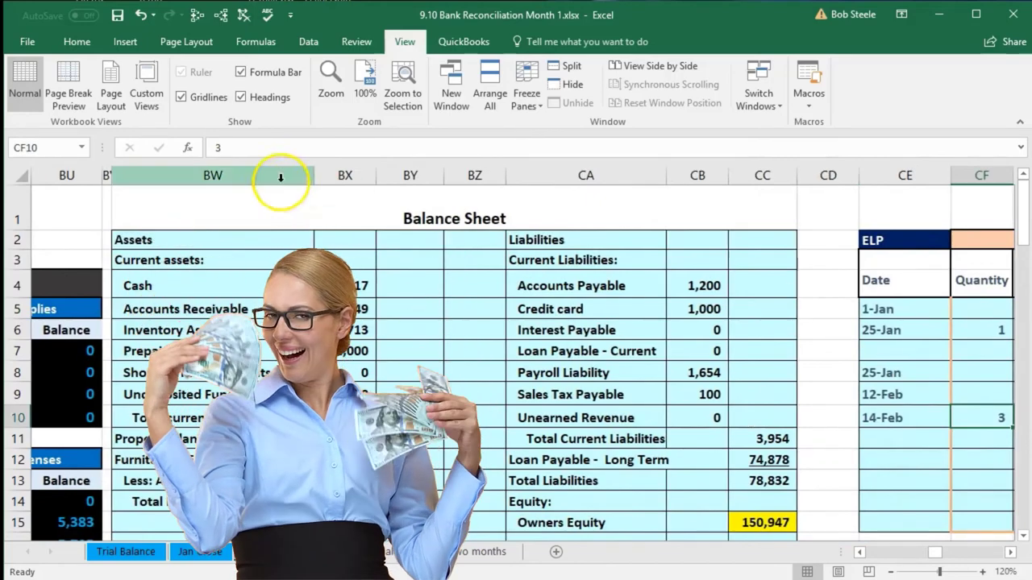
{"action": "left_click", "coordinate": [760, 175]}
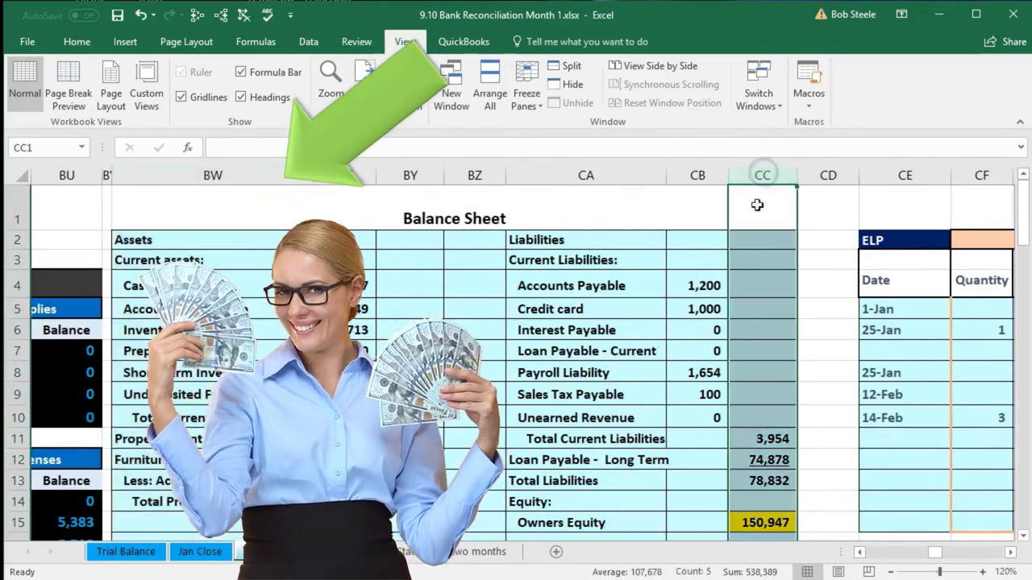
Compare Total Assets with Total Liabilities & Equity in row 17, and review the income statement and Statement of Owner's Equity.
{"action": "scroll", "coordinate": [644, 410], "scroll_direction": "down", "scroll_amount": 1}
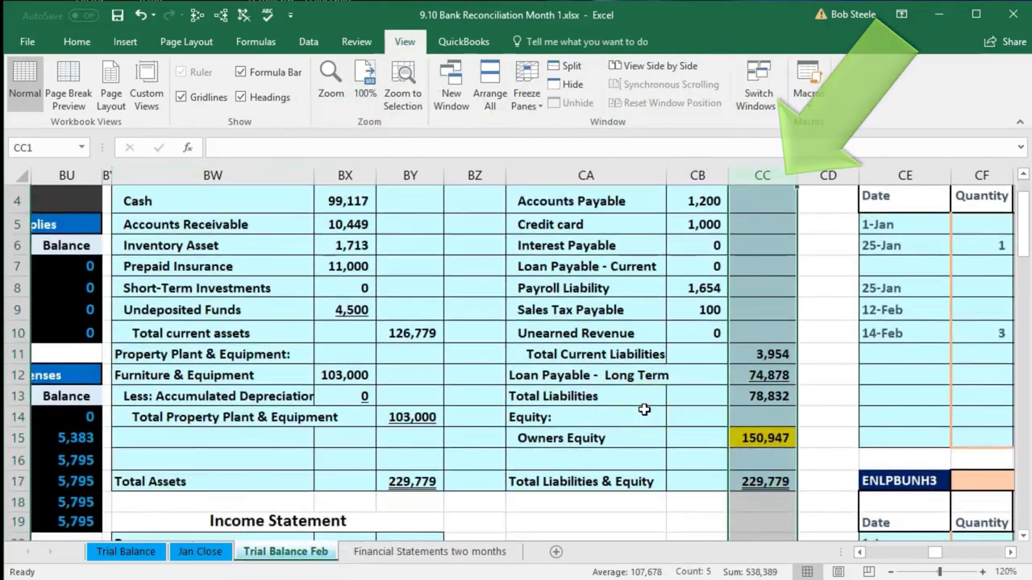
{"action": "scroll", "coordinate": [611, 412], "scroll_direction": "up", "scroll_amount": 1}
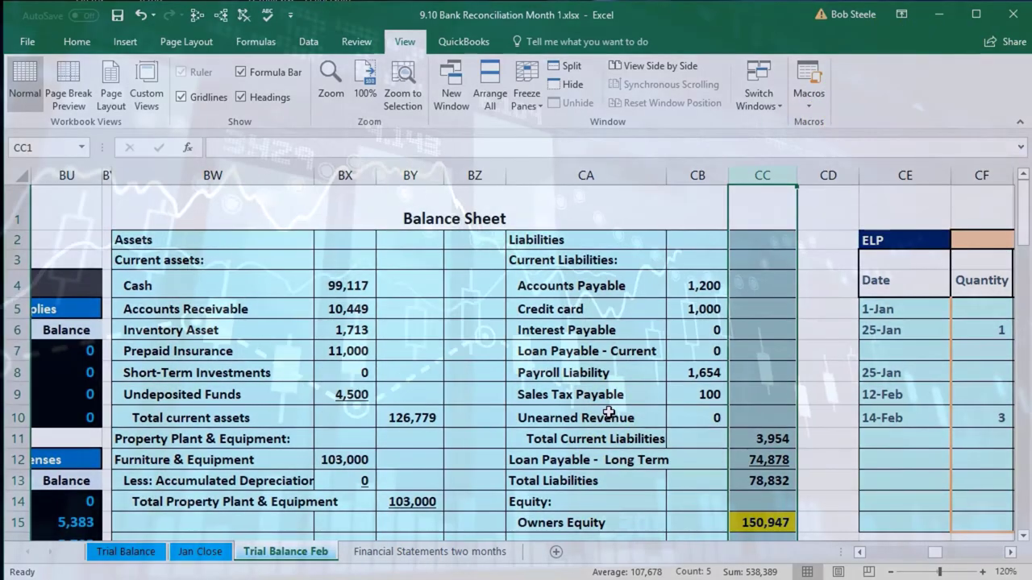
{"action": "scroll", "coordinate": [608, 412], "scroll_direction": "down", "scroll_amount": 1}
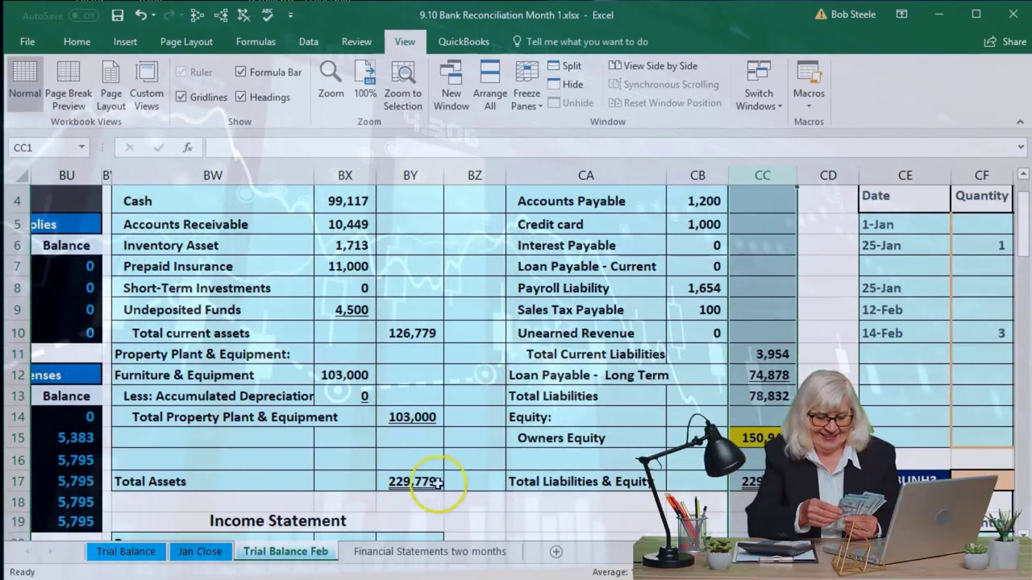
{"action": "left_click", "coordinate": [420, 484]}
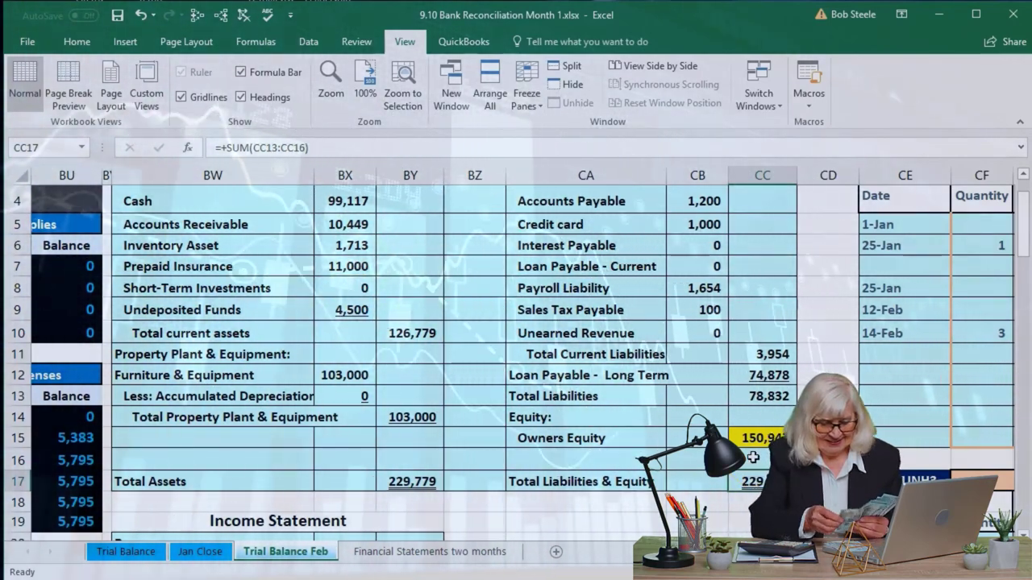
{"action": "scroll", "coordinate": [748, 446], "scroll_direction": "down", "scroll_amount": 10}
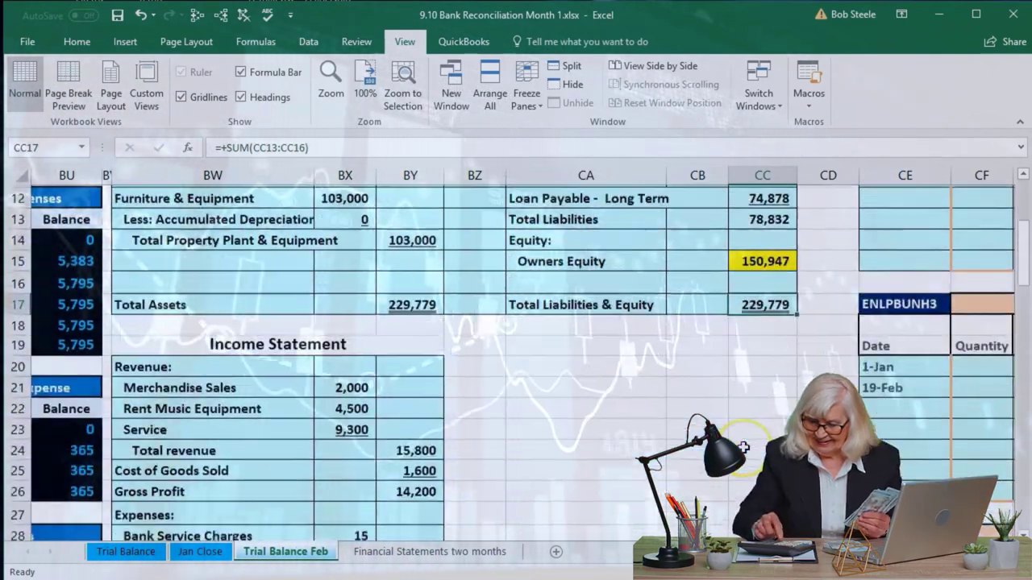
{"action": "scroll", "coordinate": [744, 448], "scroll_direction": "down", "scroll_amount": 2}
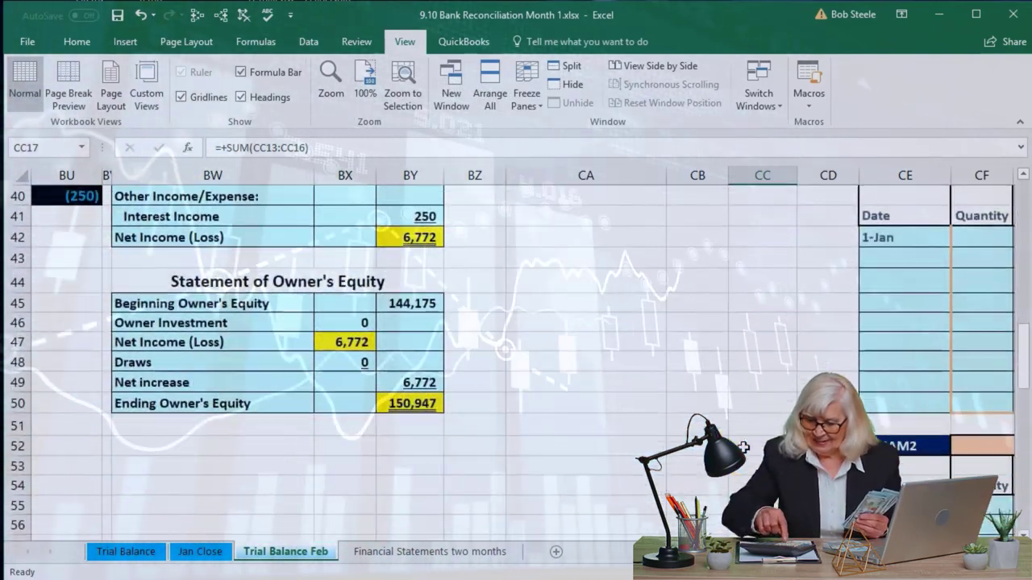